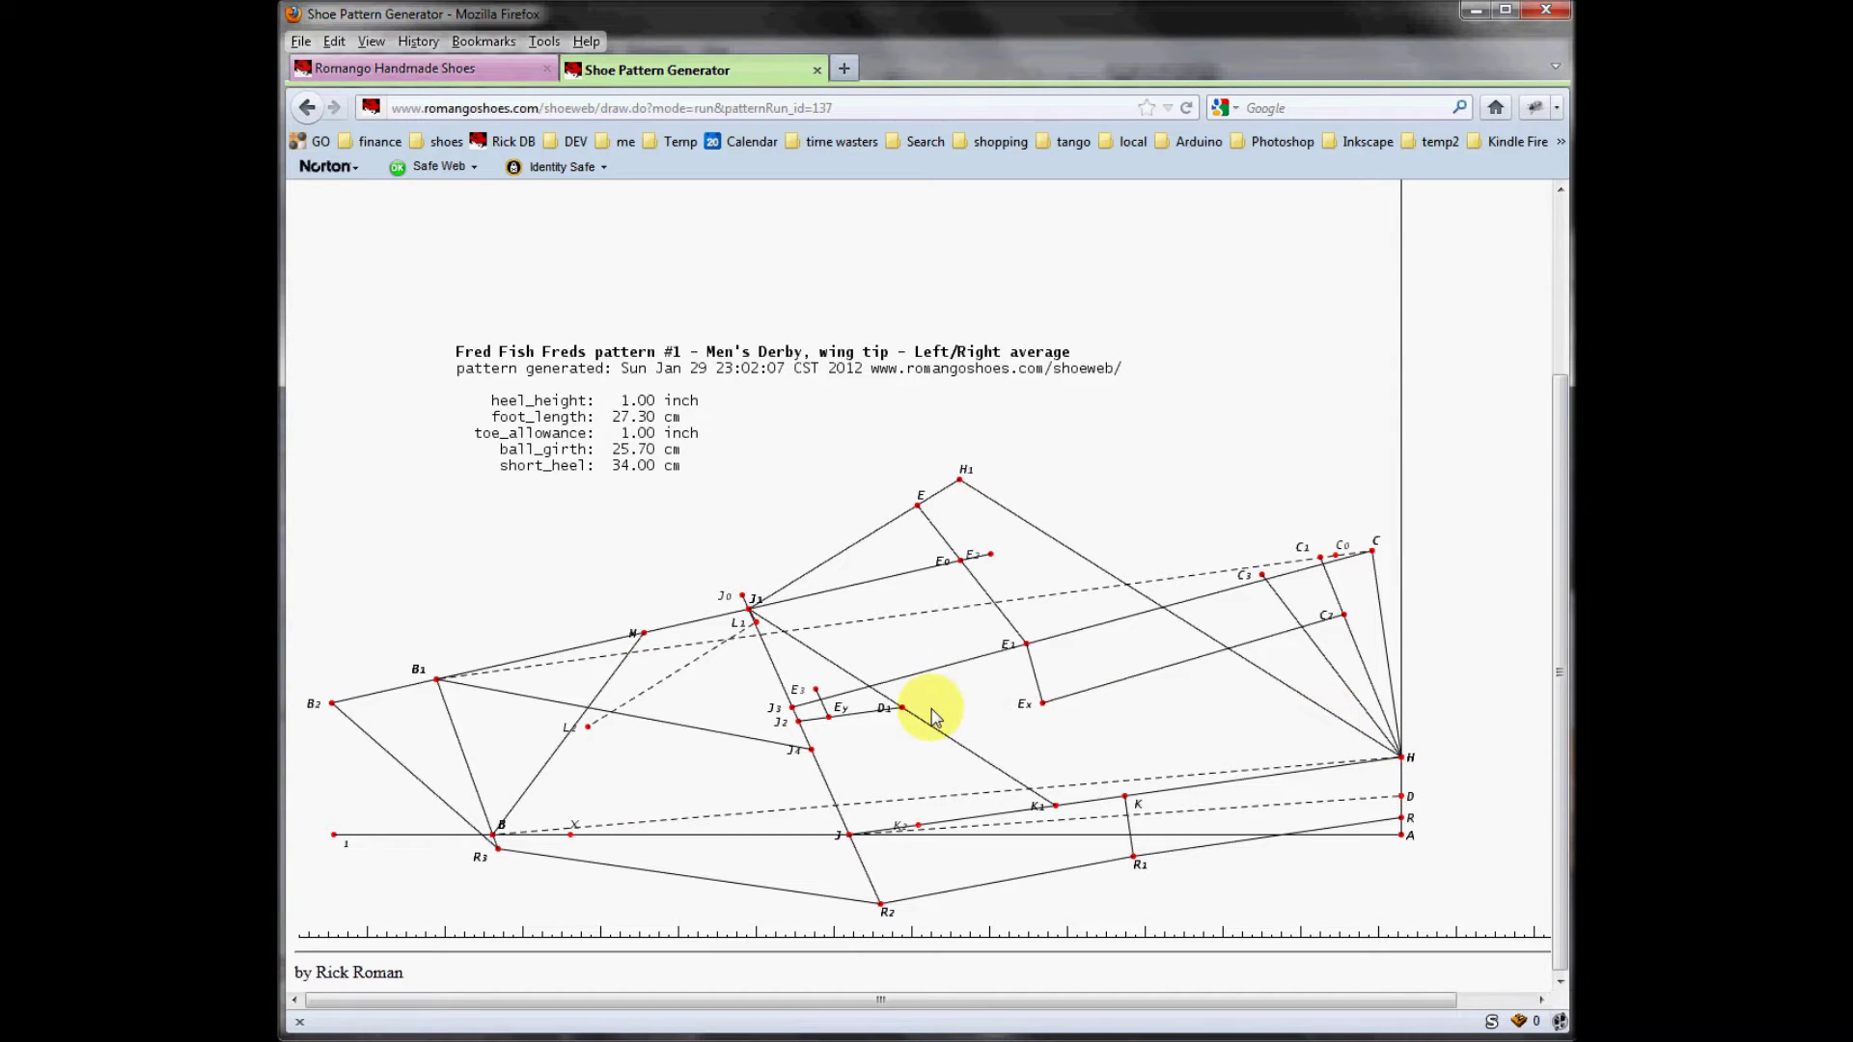
{"action": "right_click", "coordinate": [797, 666]}
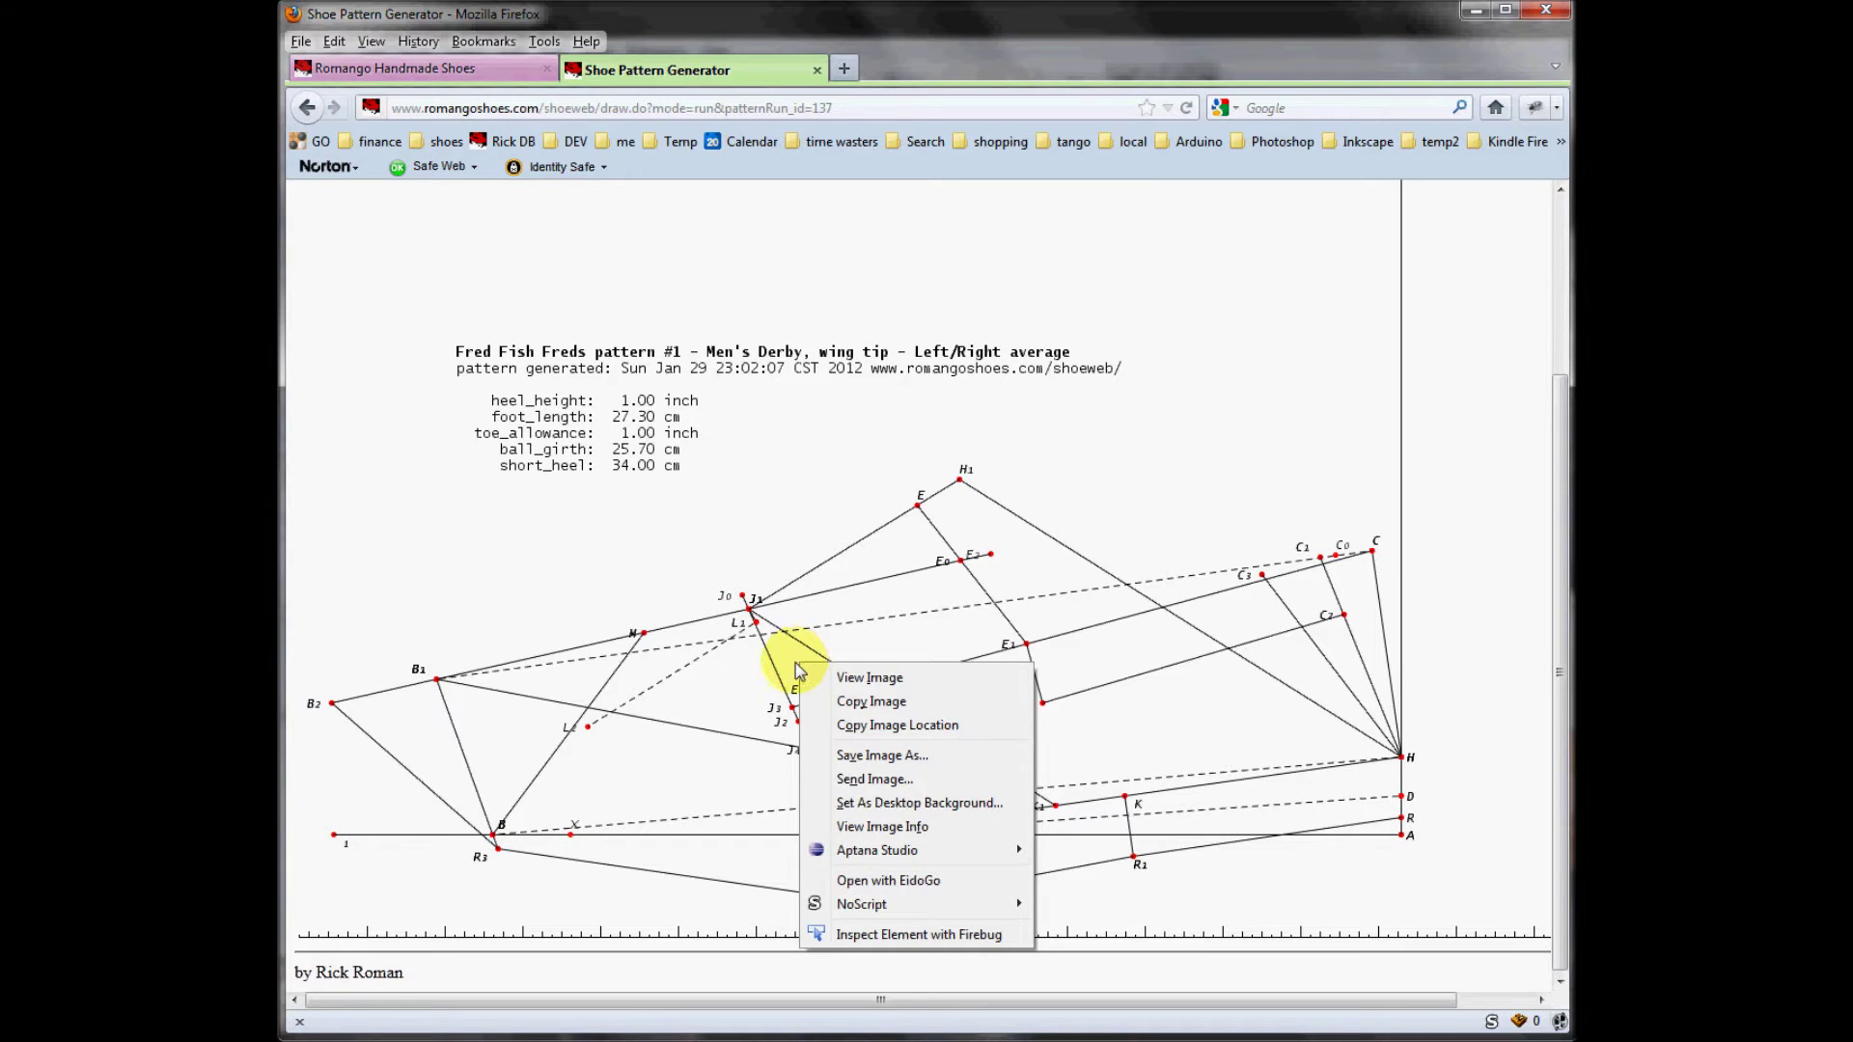
{"action": "left_click", "coordinate": [846, 755]}
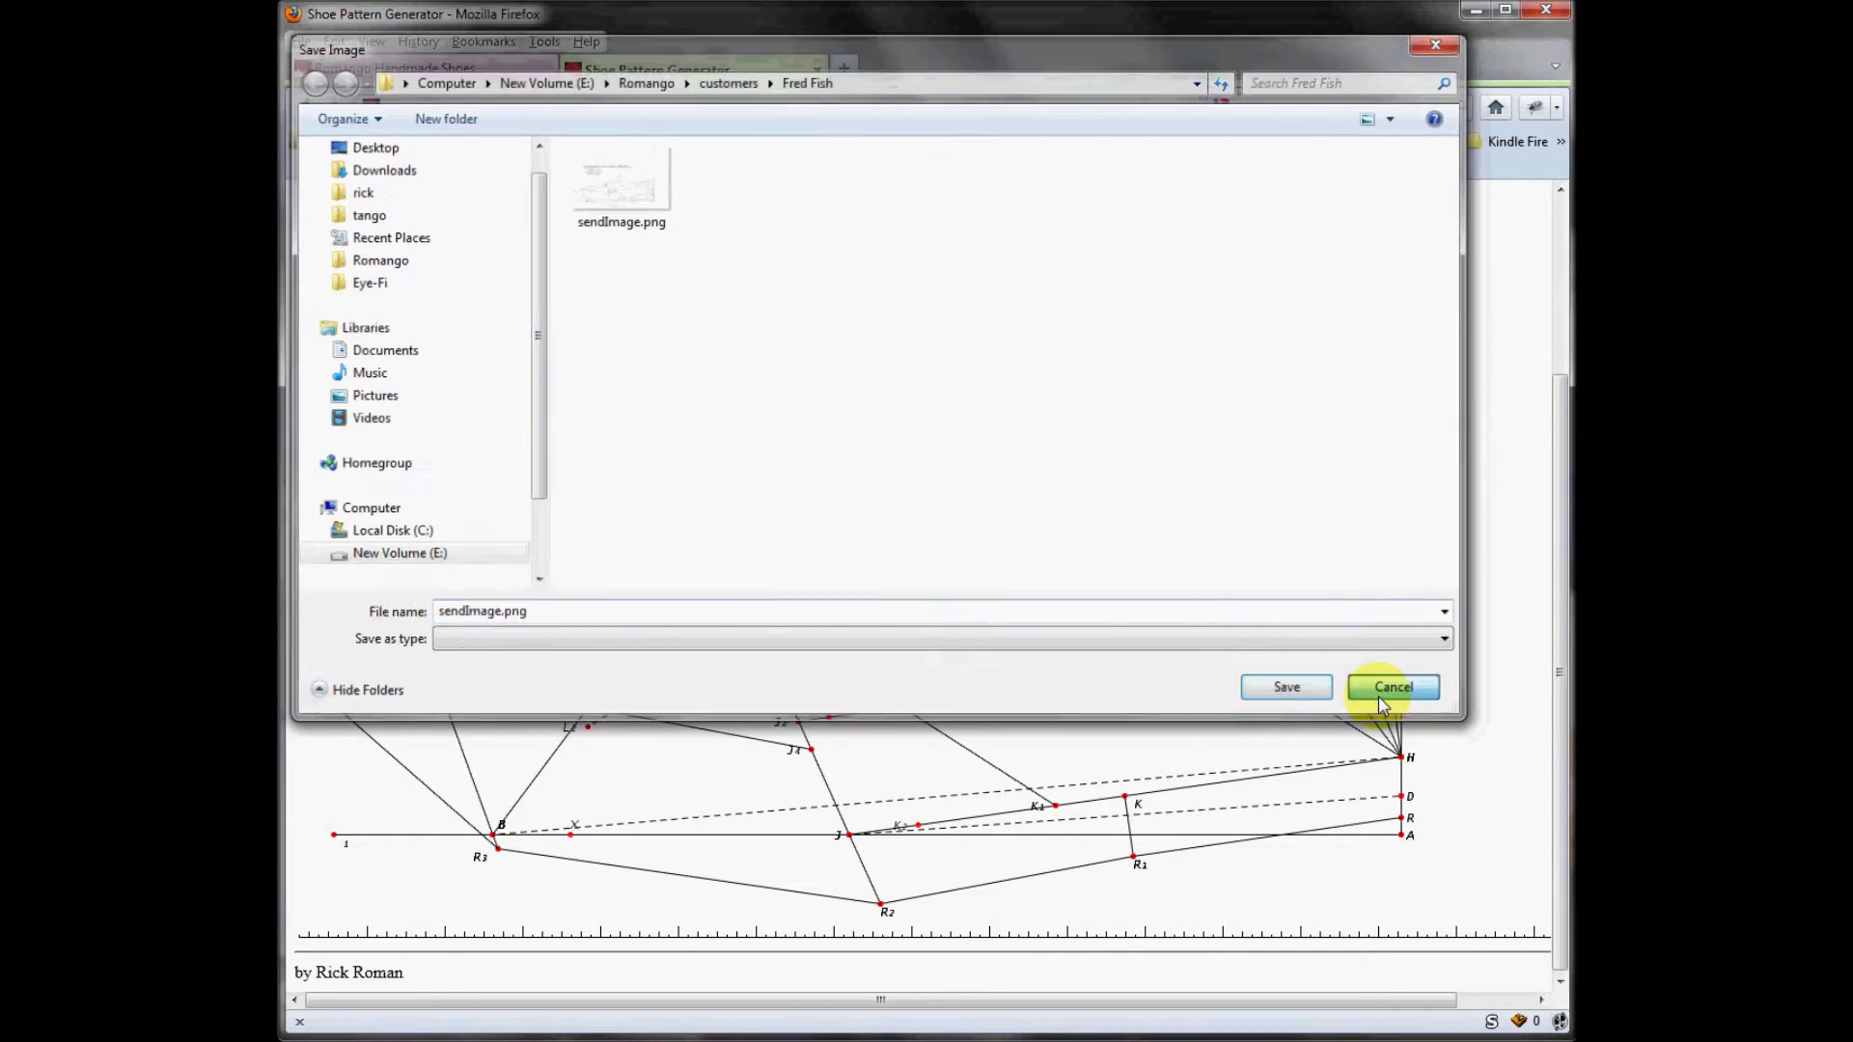
{"action": "left_click", "coordinate": [1396, 689]}
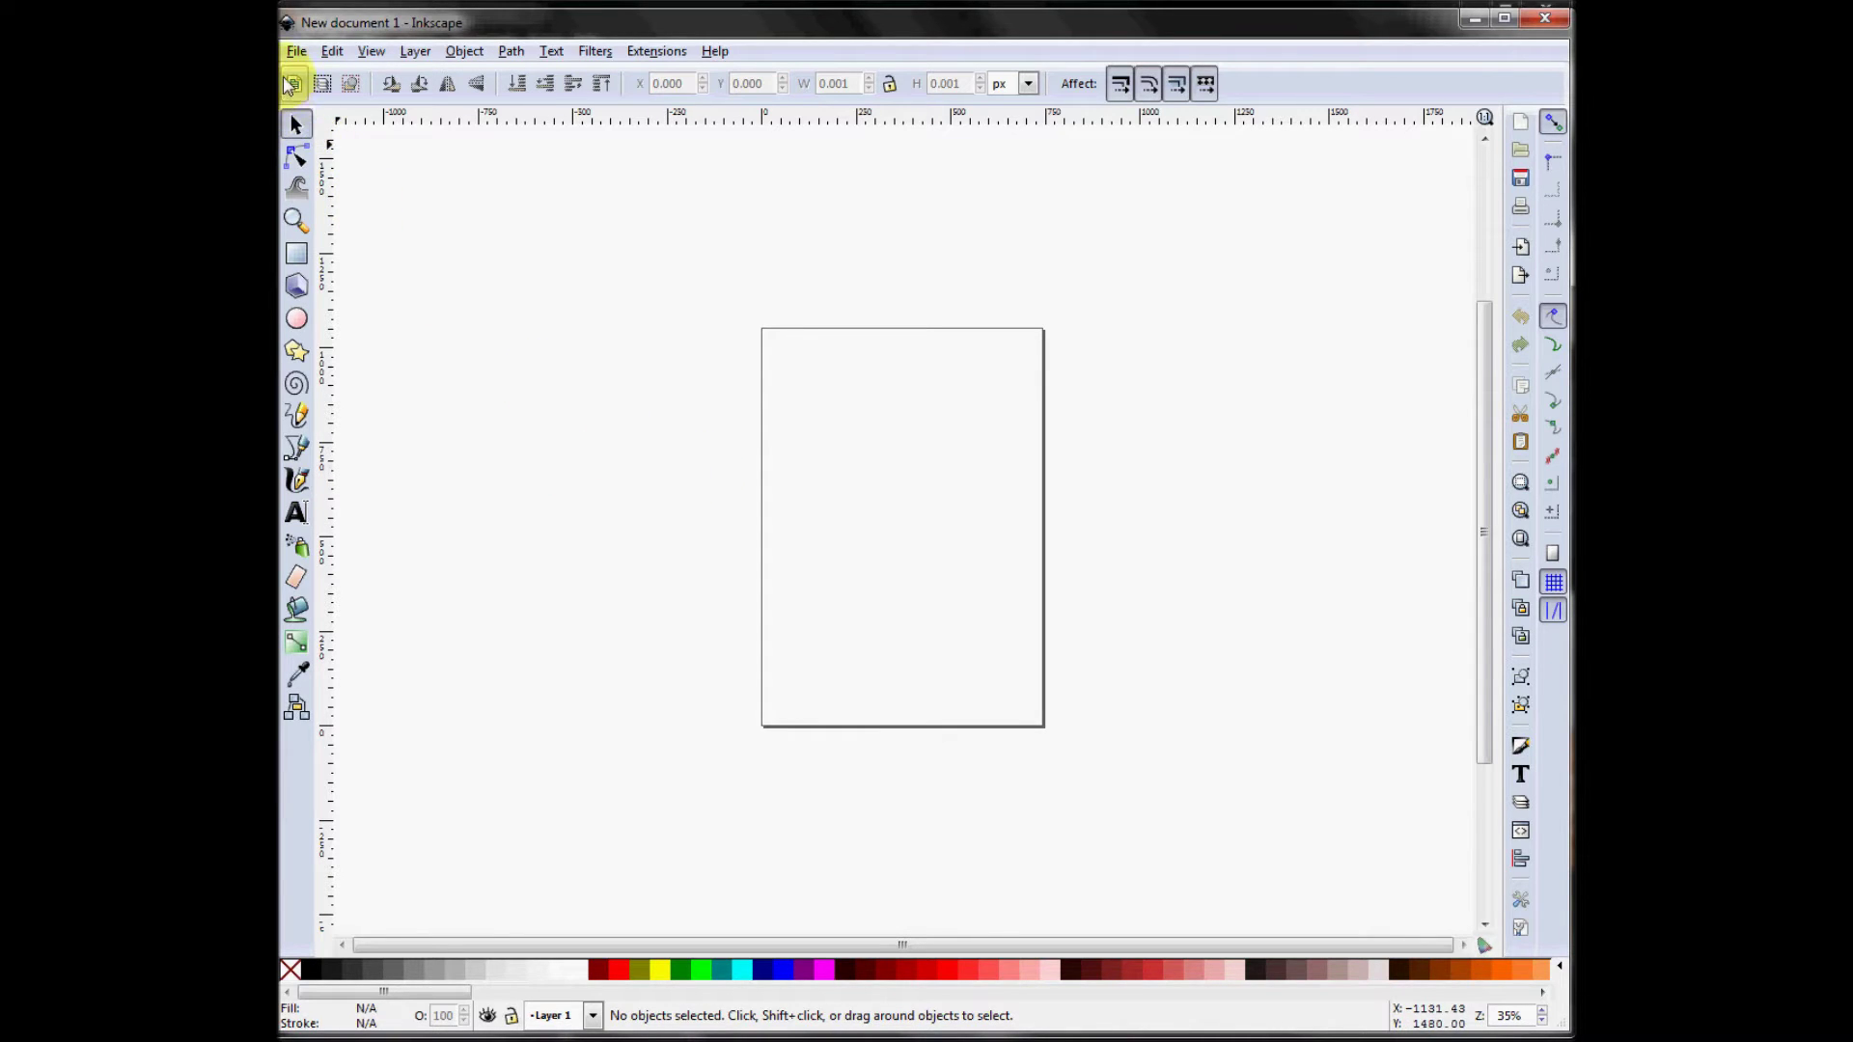
Set the document's page size to Ledger/Tabloid (11.0 x 17.0 in) in landscape orientation.
{"action": "left_click", "coordinate": [298, 53]}
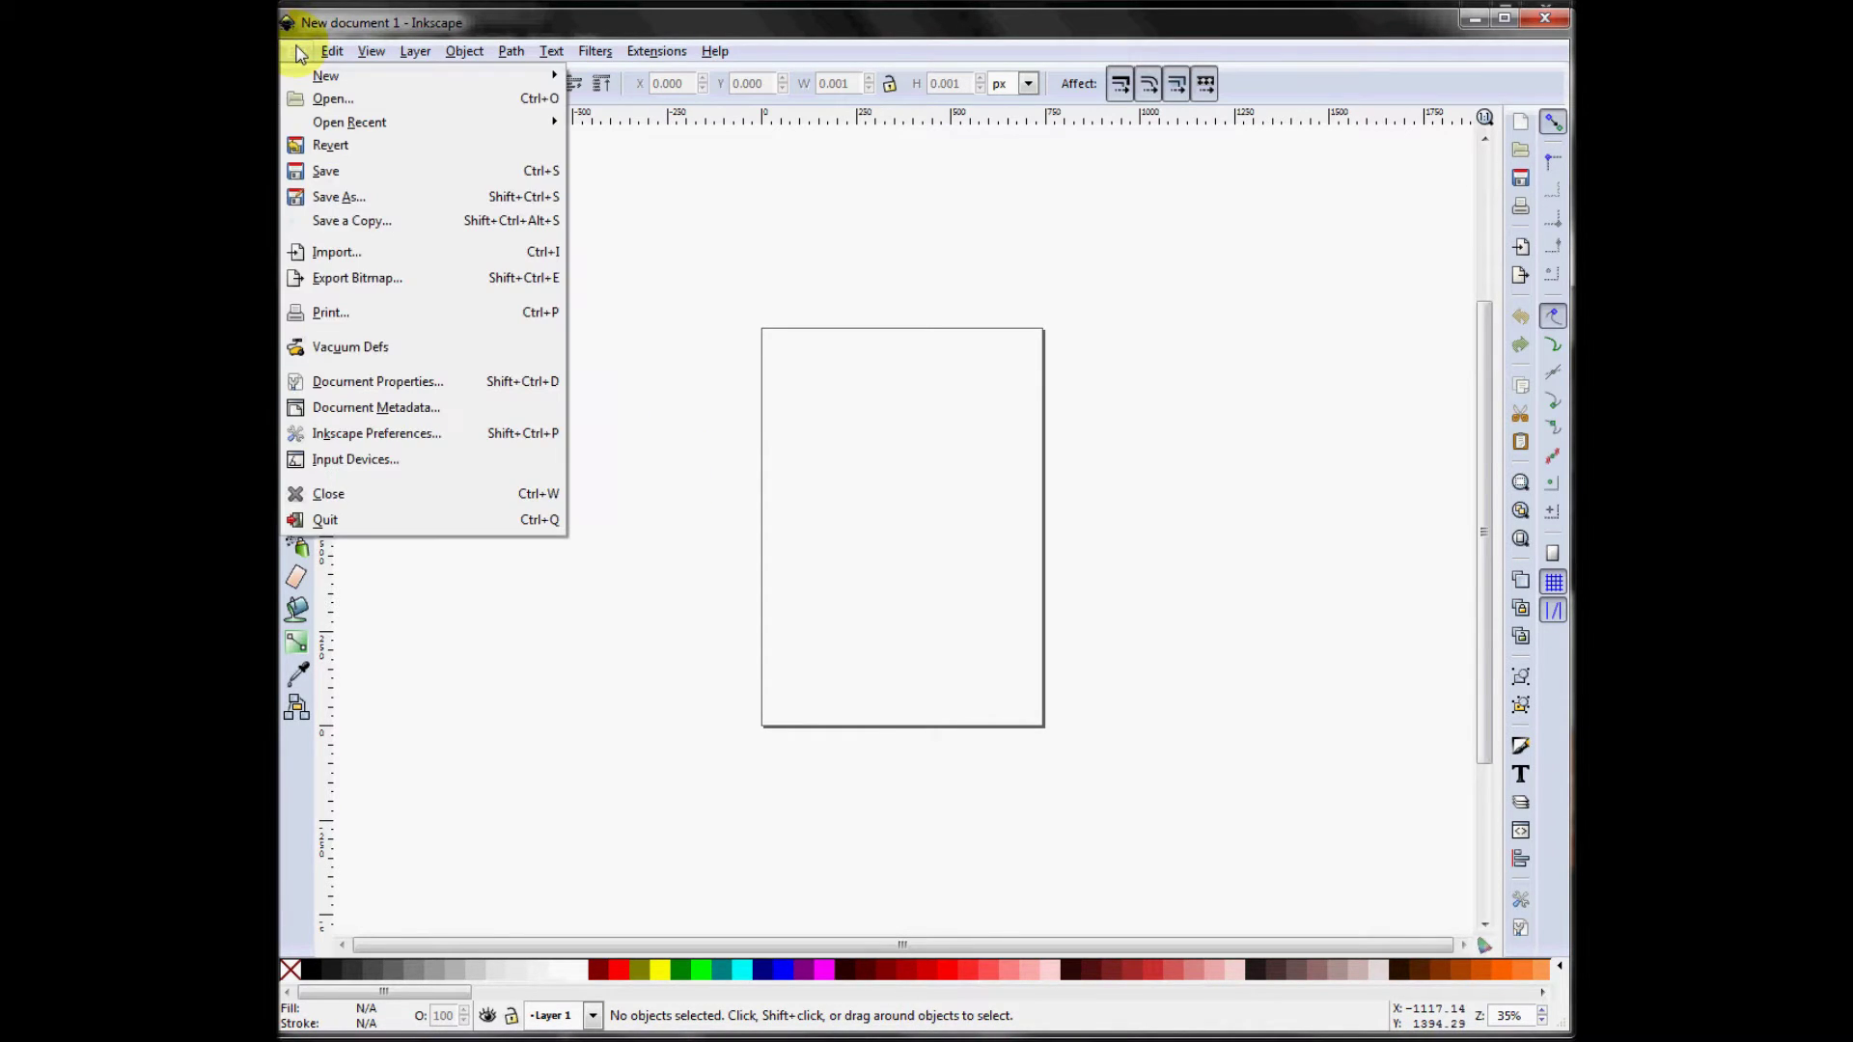
{"action": "left_click", "coordinate": [336, 381]}
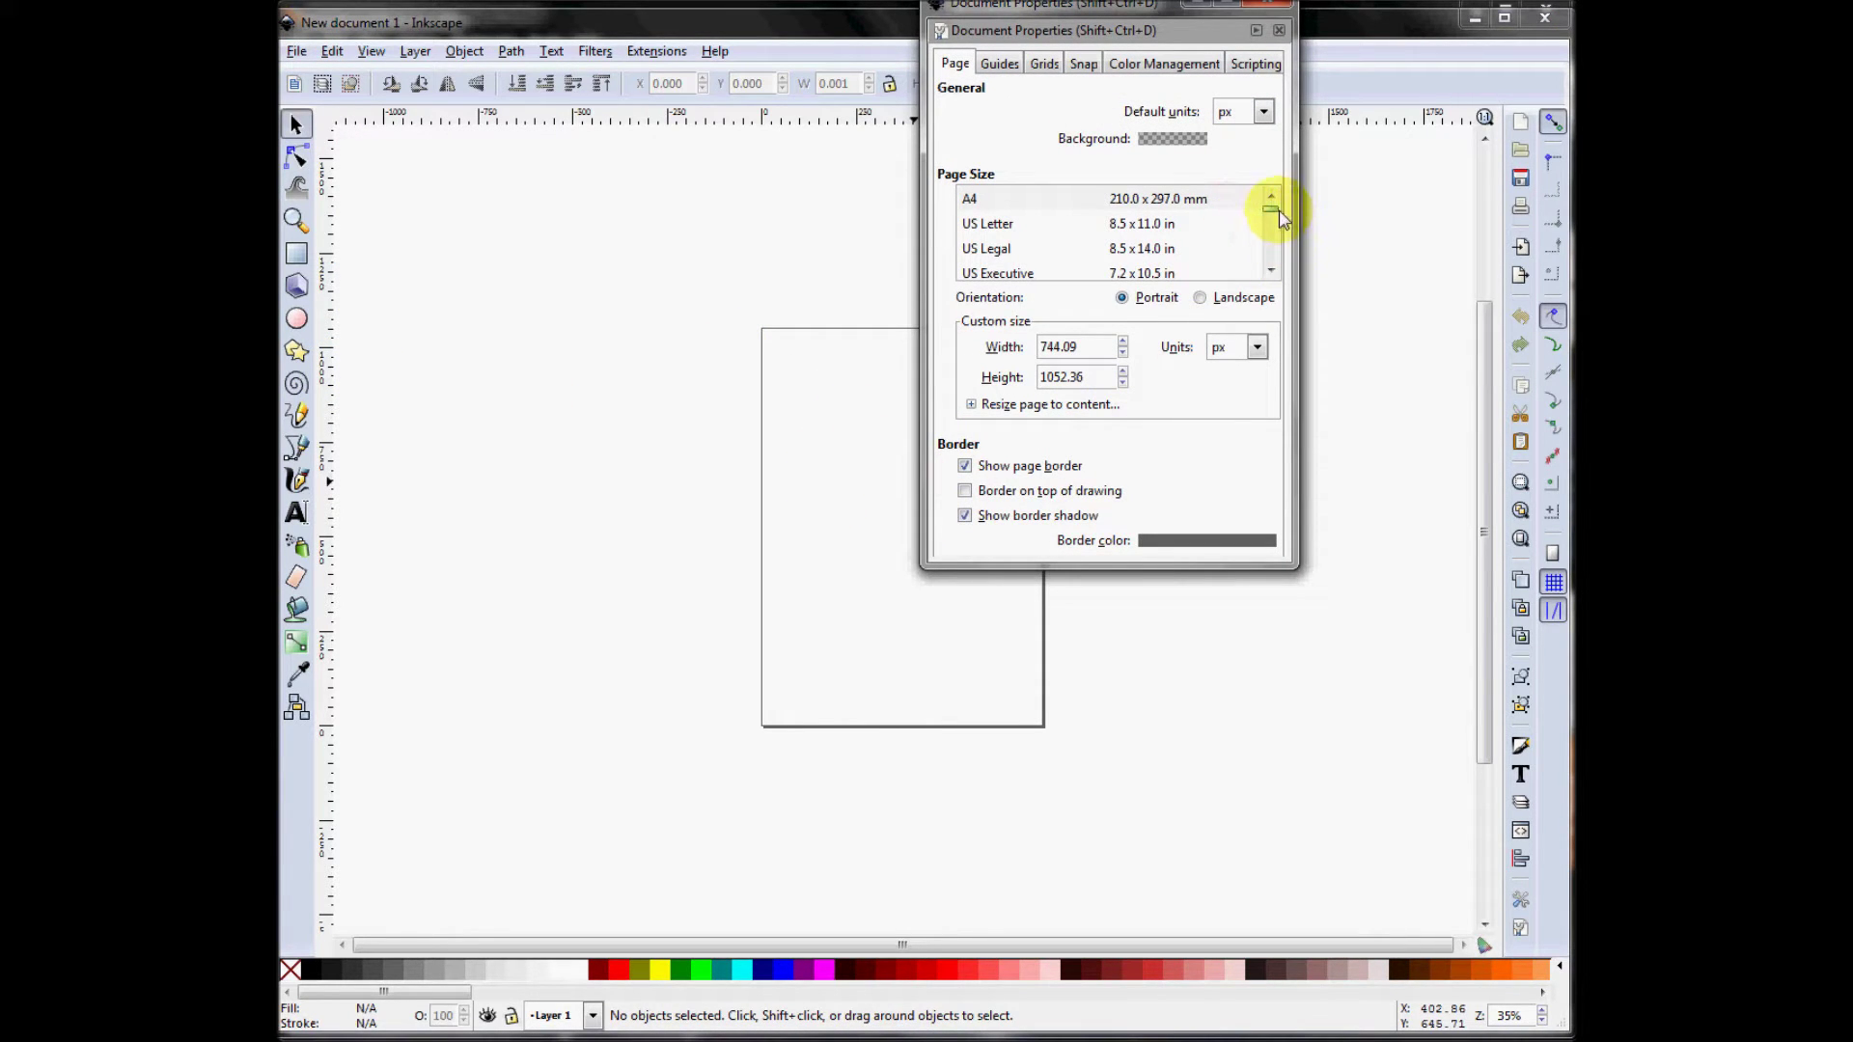
{"action": "mouse_move", "coordinate": [1276, 220]}
{"action": "left_mouse_down"}
{"action": "mouse_move", "coordinate": [1269, 278]}
{"action": "mouse_move", "coordinate": [1274, 239]}
{"action": "left_mouse_up"}
{"action": "scroll", "coordinate": [1272, 239], "scroll_direction": "up", "scroll_amount": 1}
{"action": "scroll", "coordinate": [1272, 238], "scroll_direction": "up", "scroll_amount": 1}
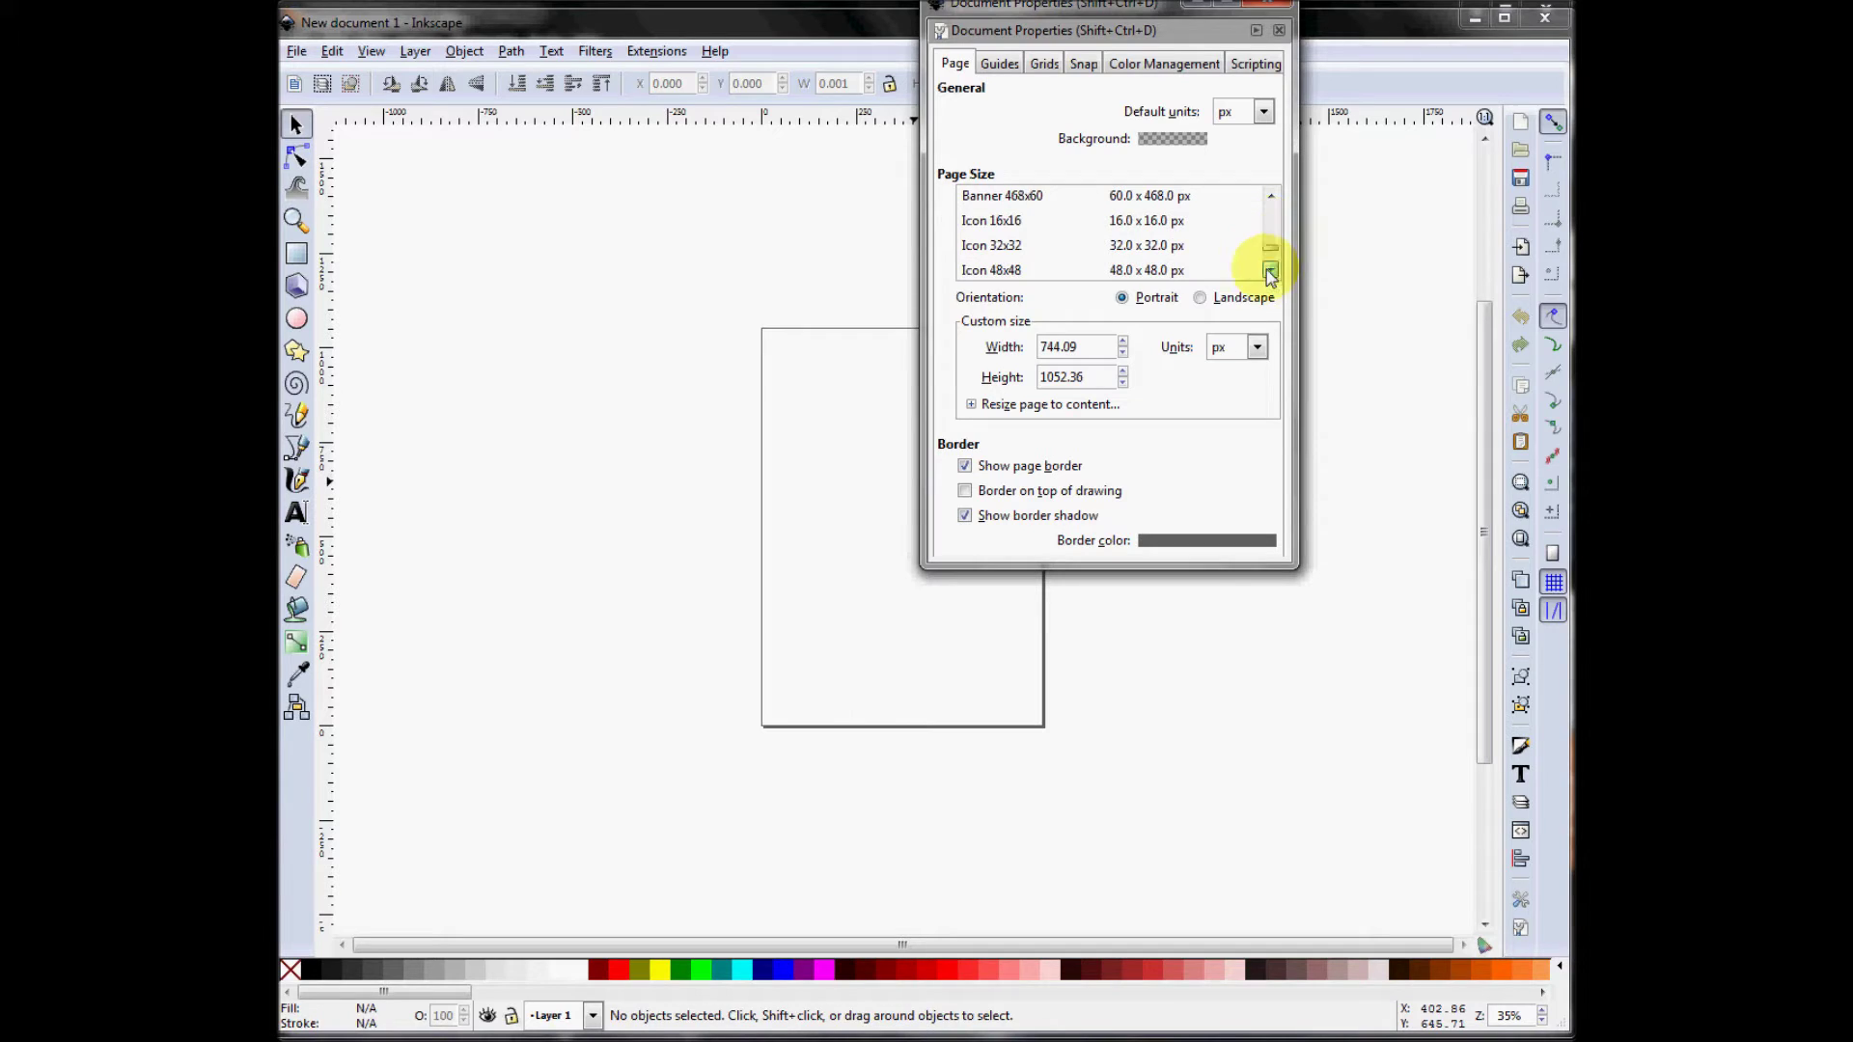
{"action": "left_click", "coordinate": [1270, 196]}
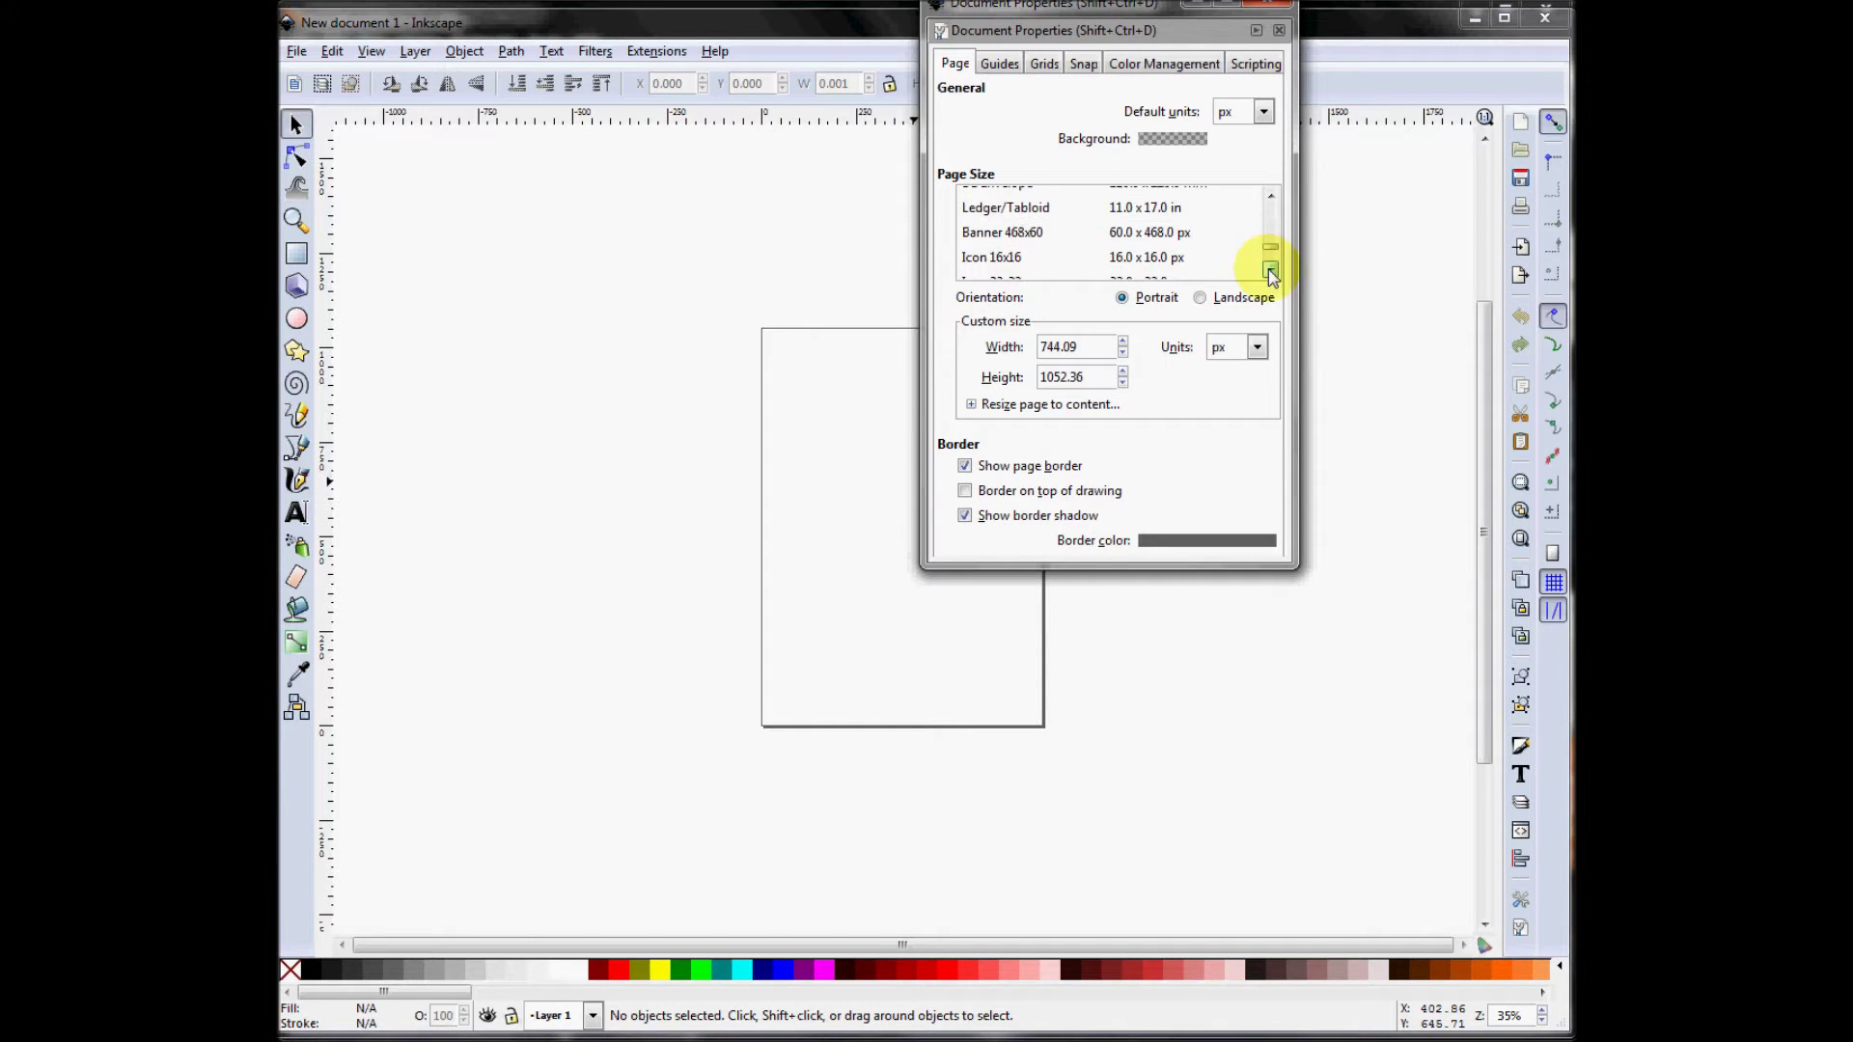
{"action": "left_click", "coordinate": [1034, 210]}
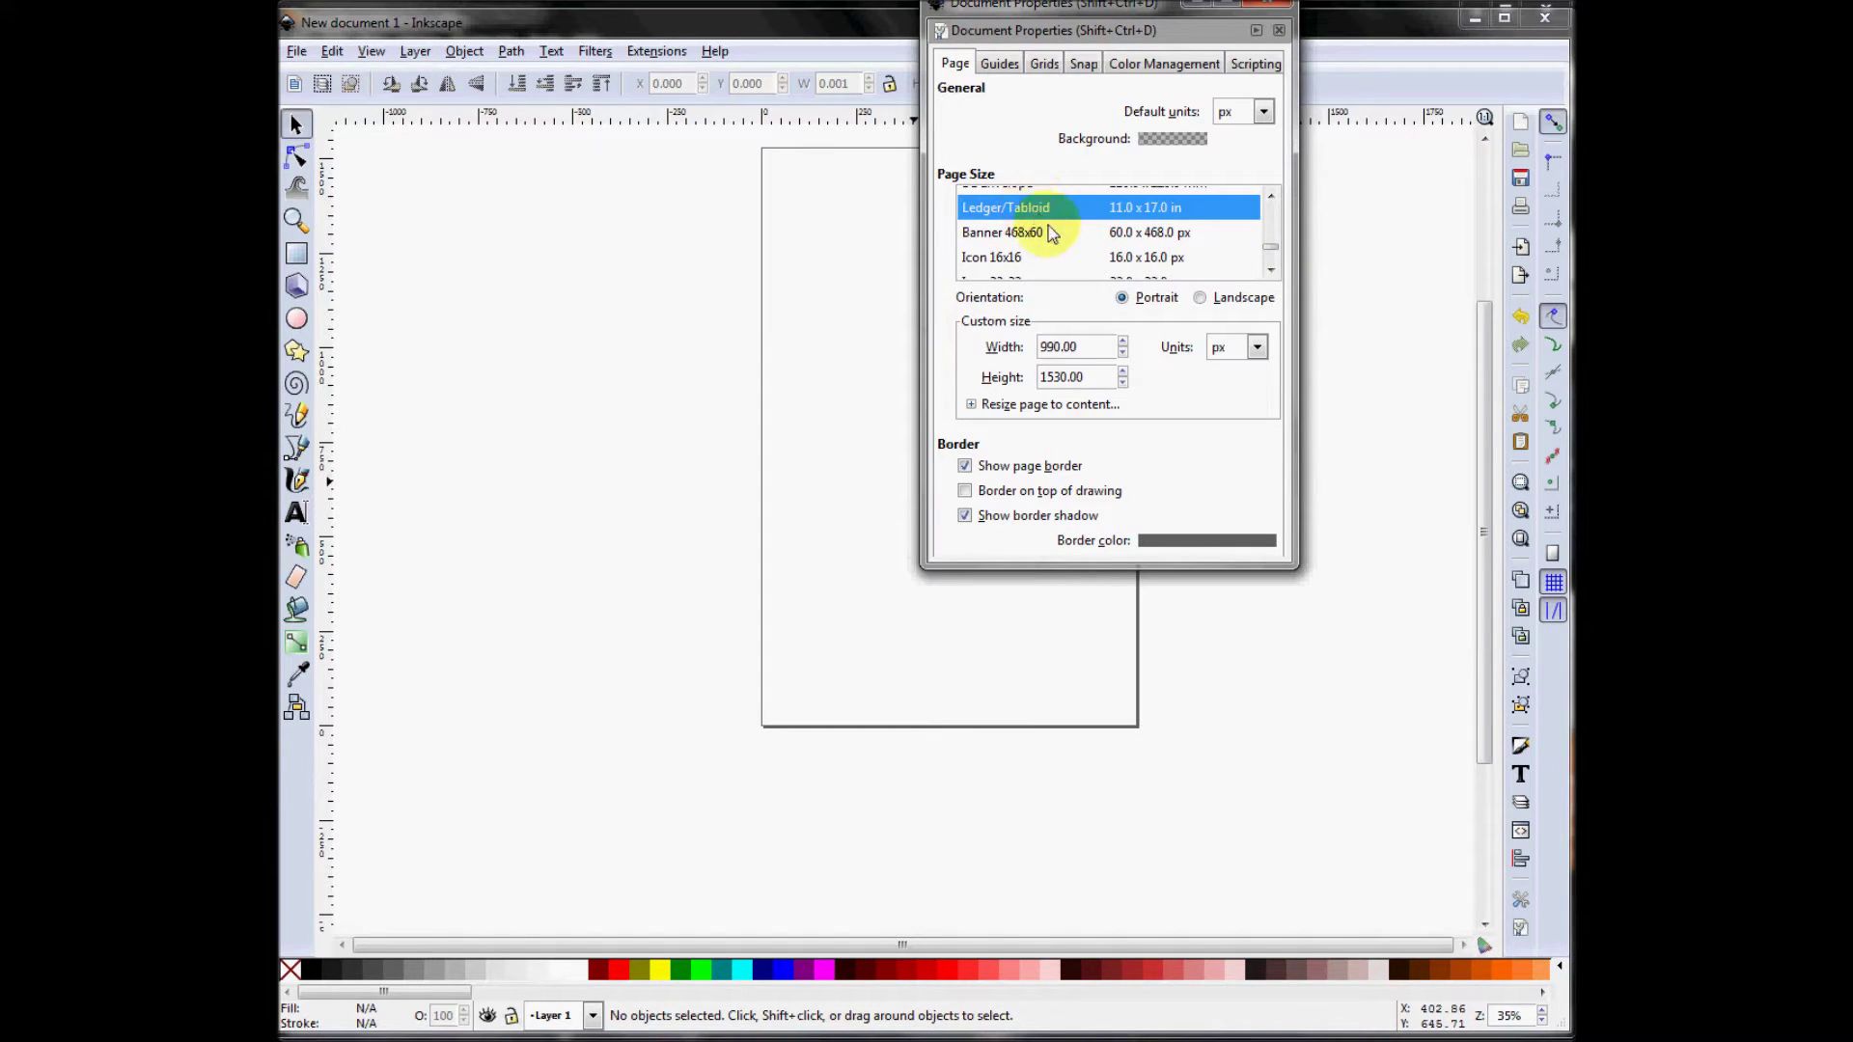
{"action": "left_click", "coordinate": [1206, 300]}
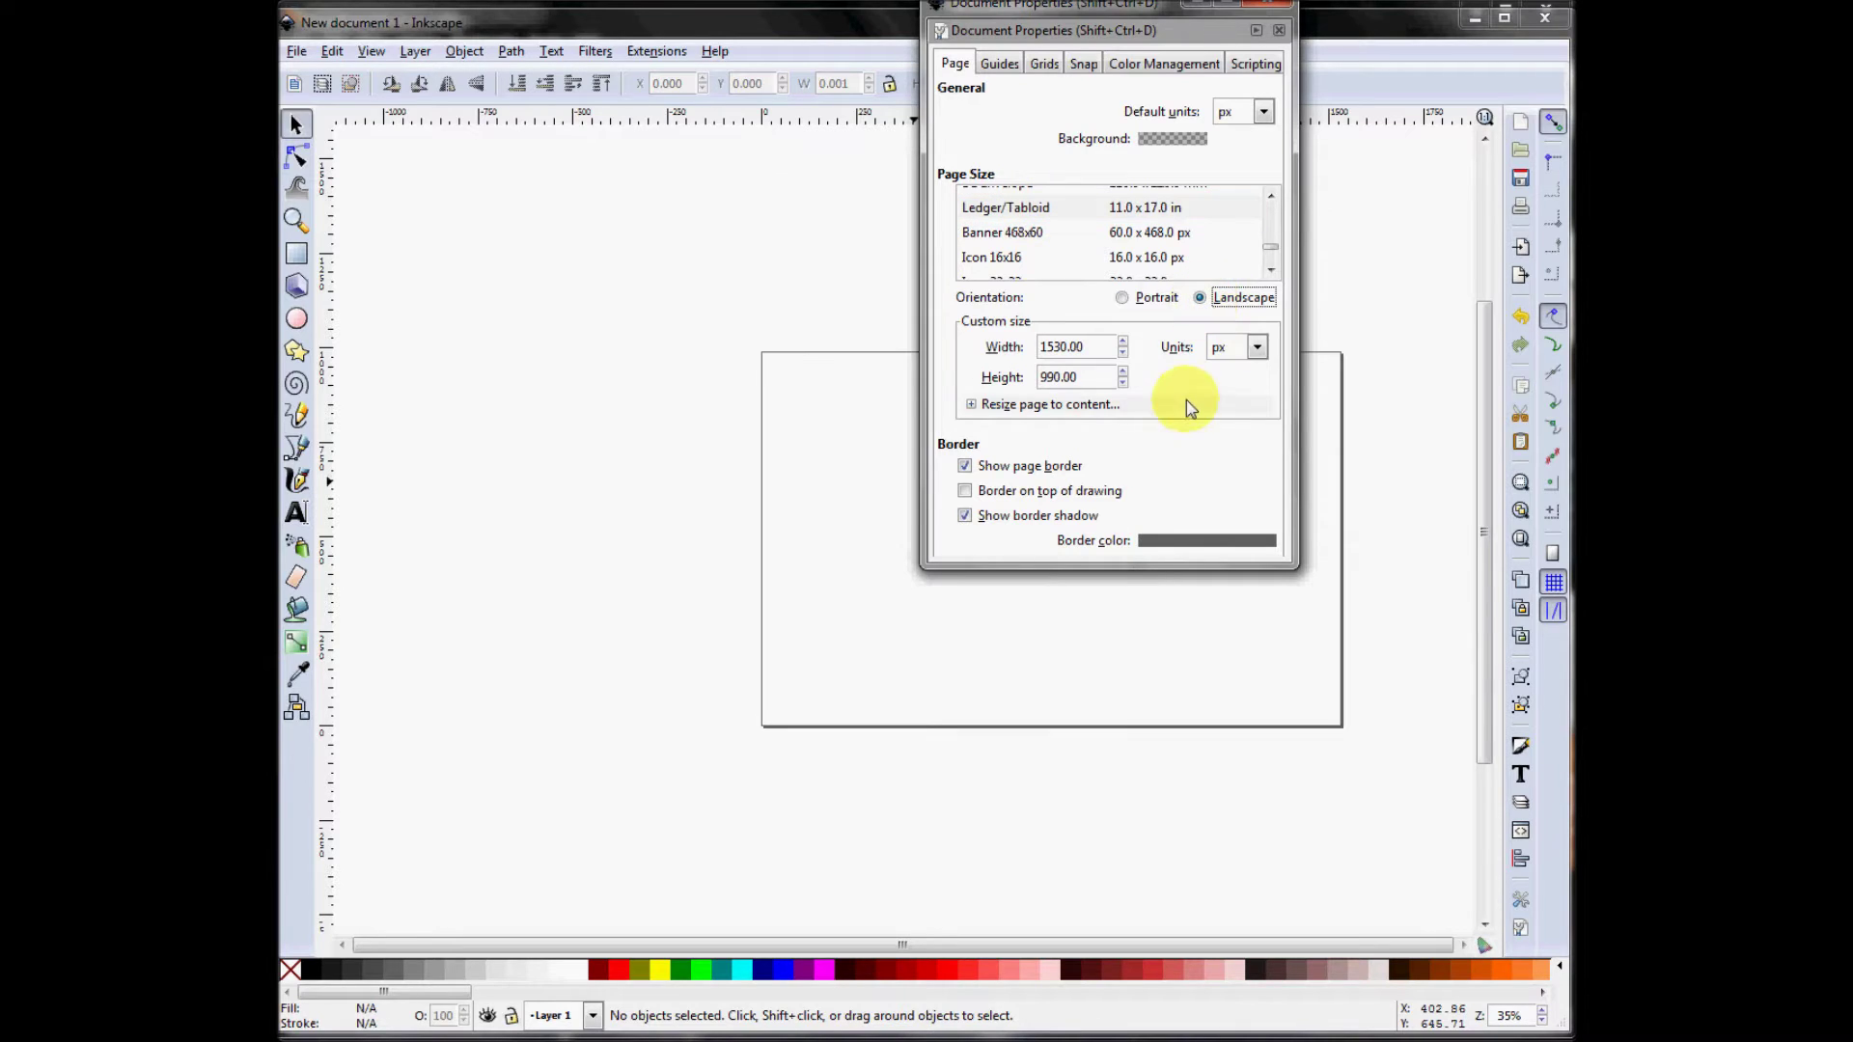
{"action": "left_click", "coordinate": [1274, 7]}
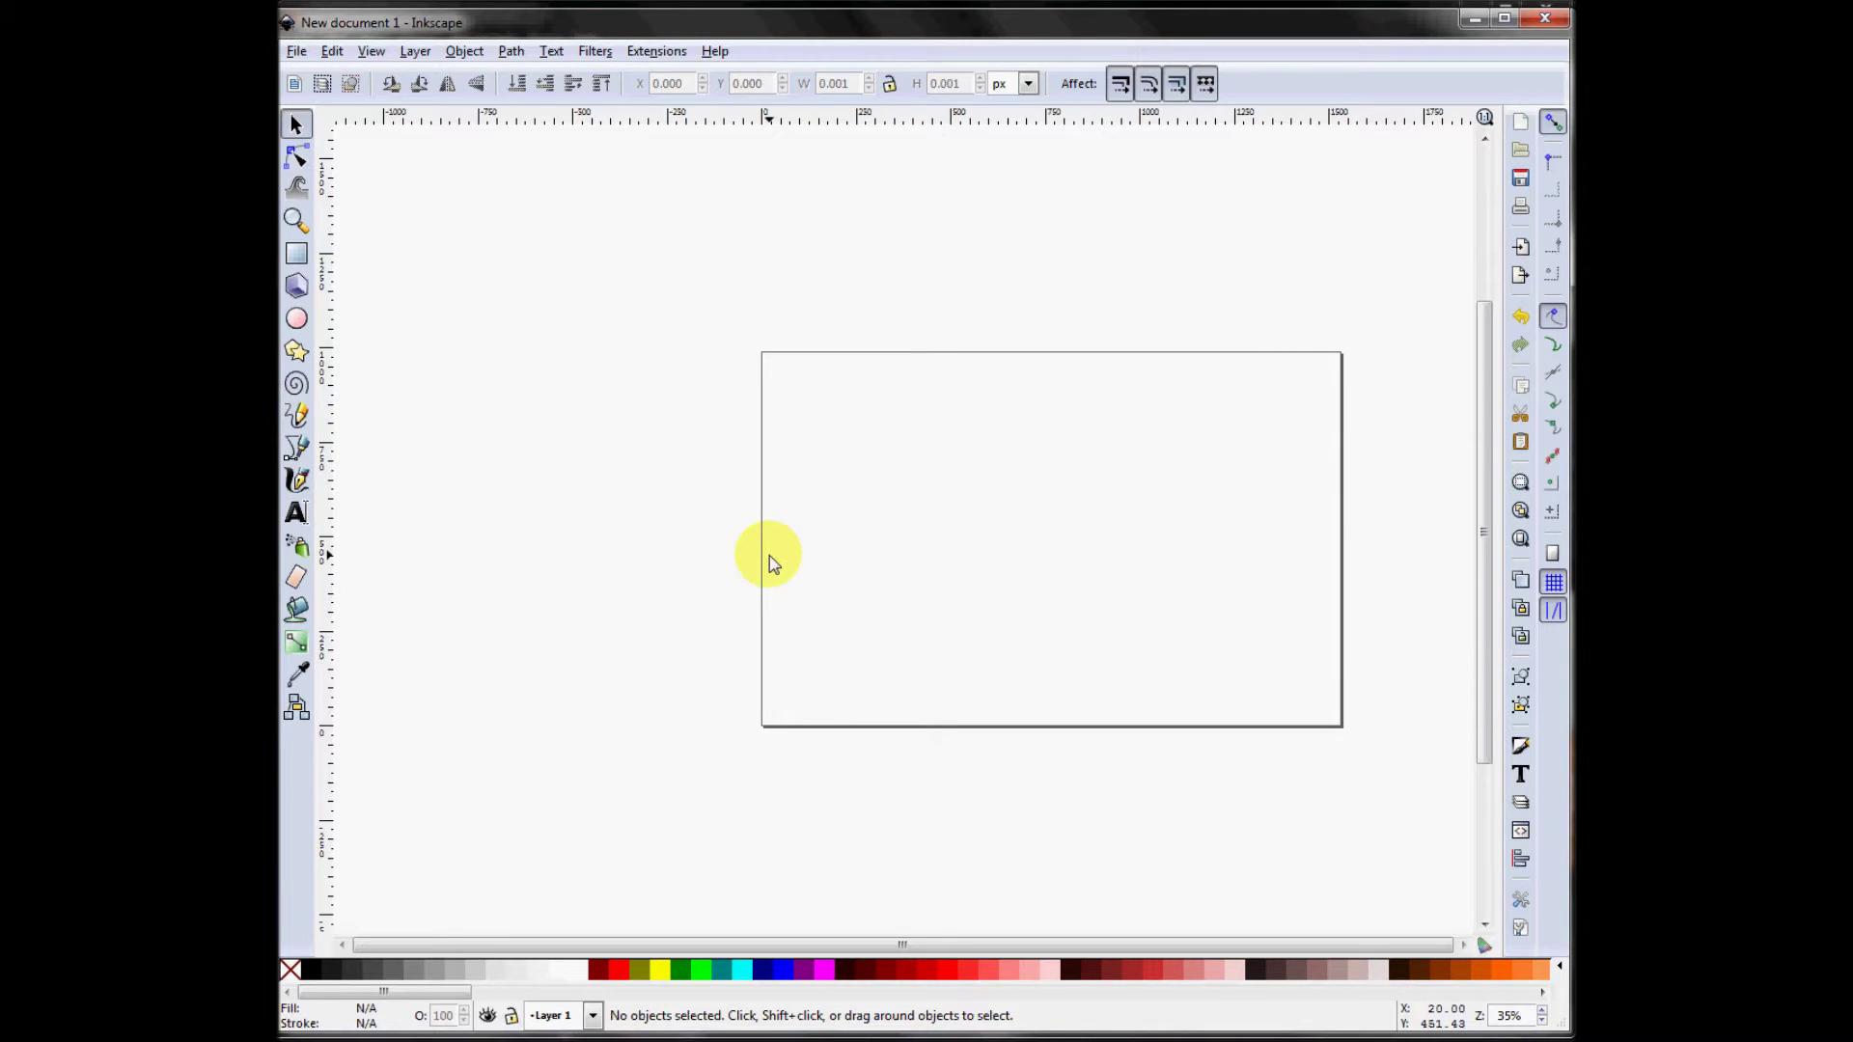
{"action": "left_click", "coordinate": [297, 52]}
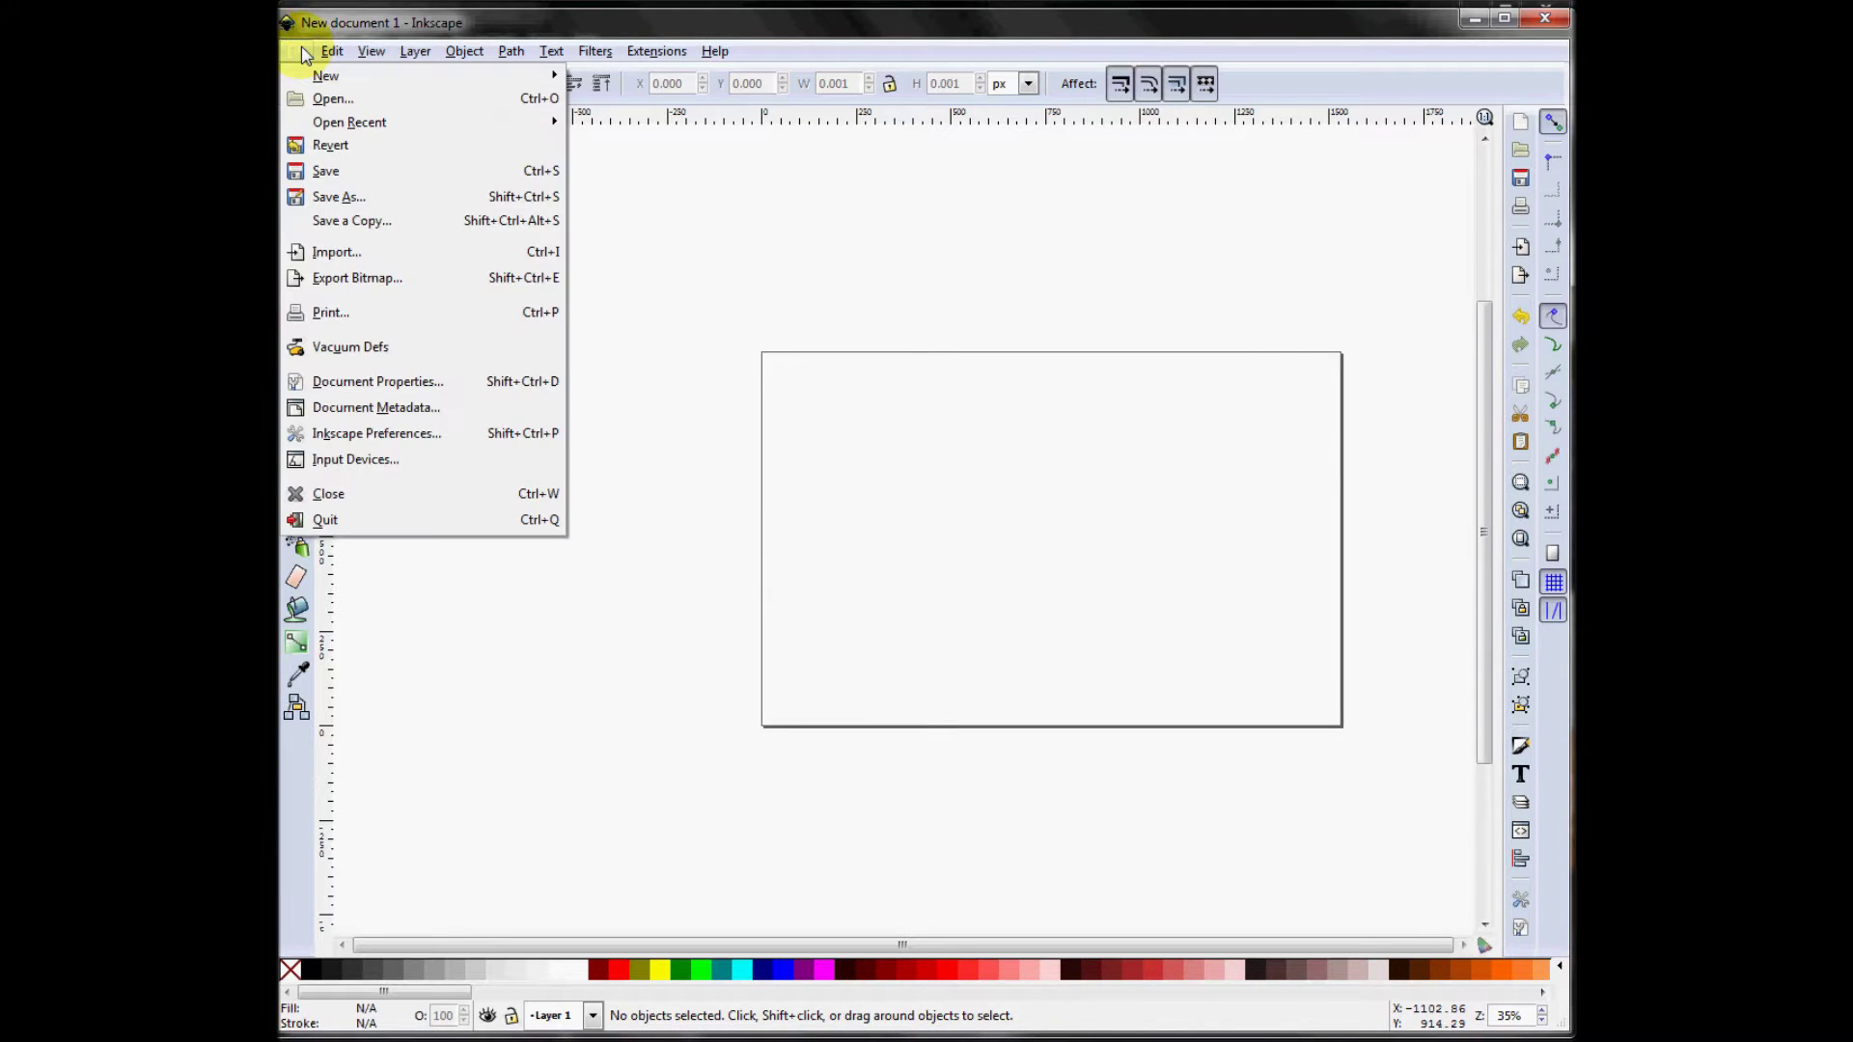
{"action": "left_click", "coordinate": [314, 254]}
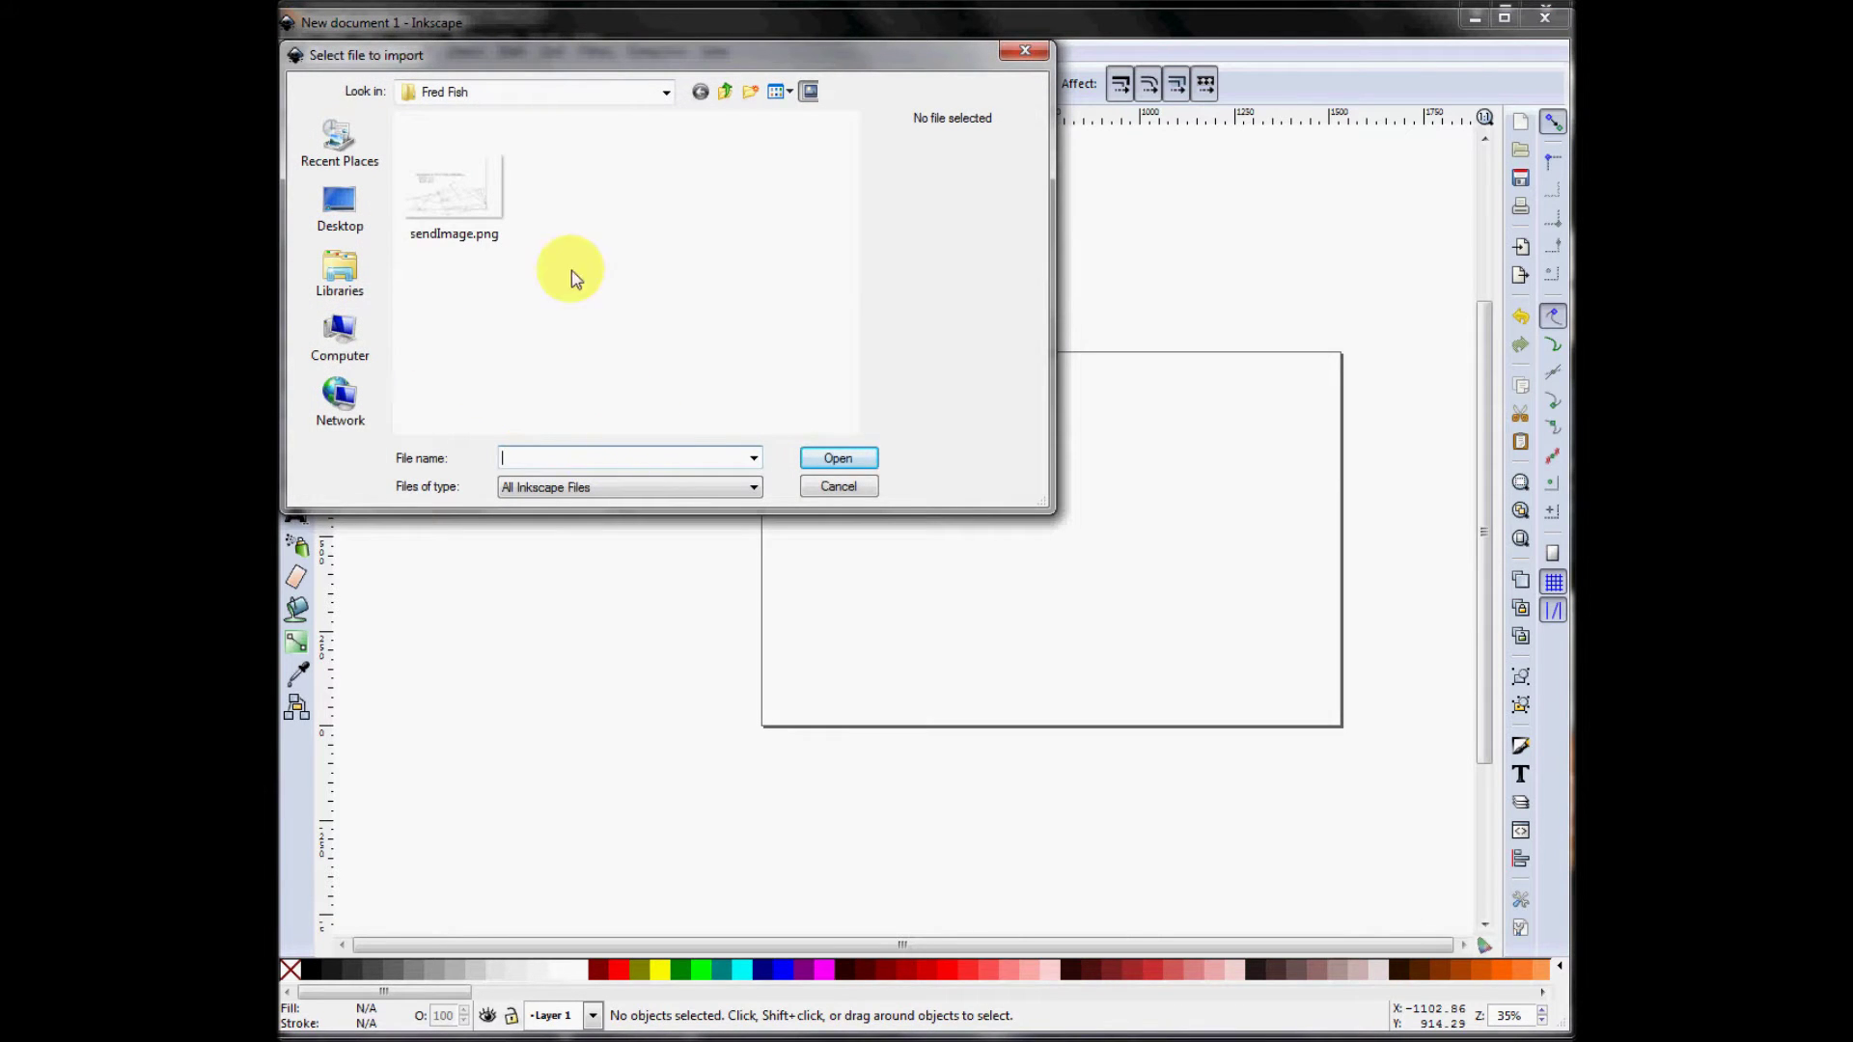
{"action": "left_click", "coordinate": [665, 92]}
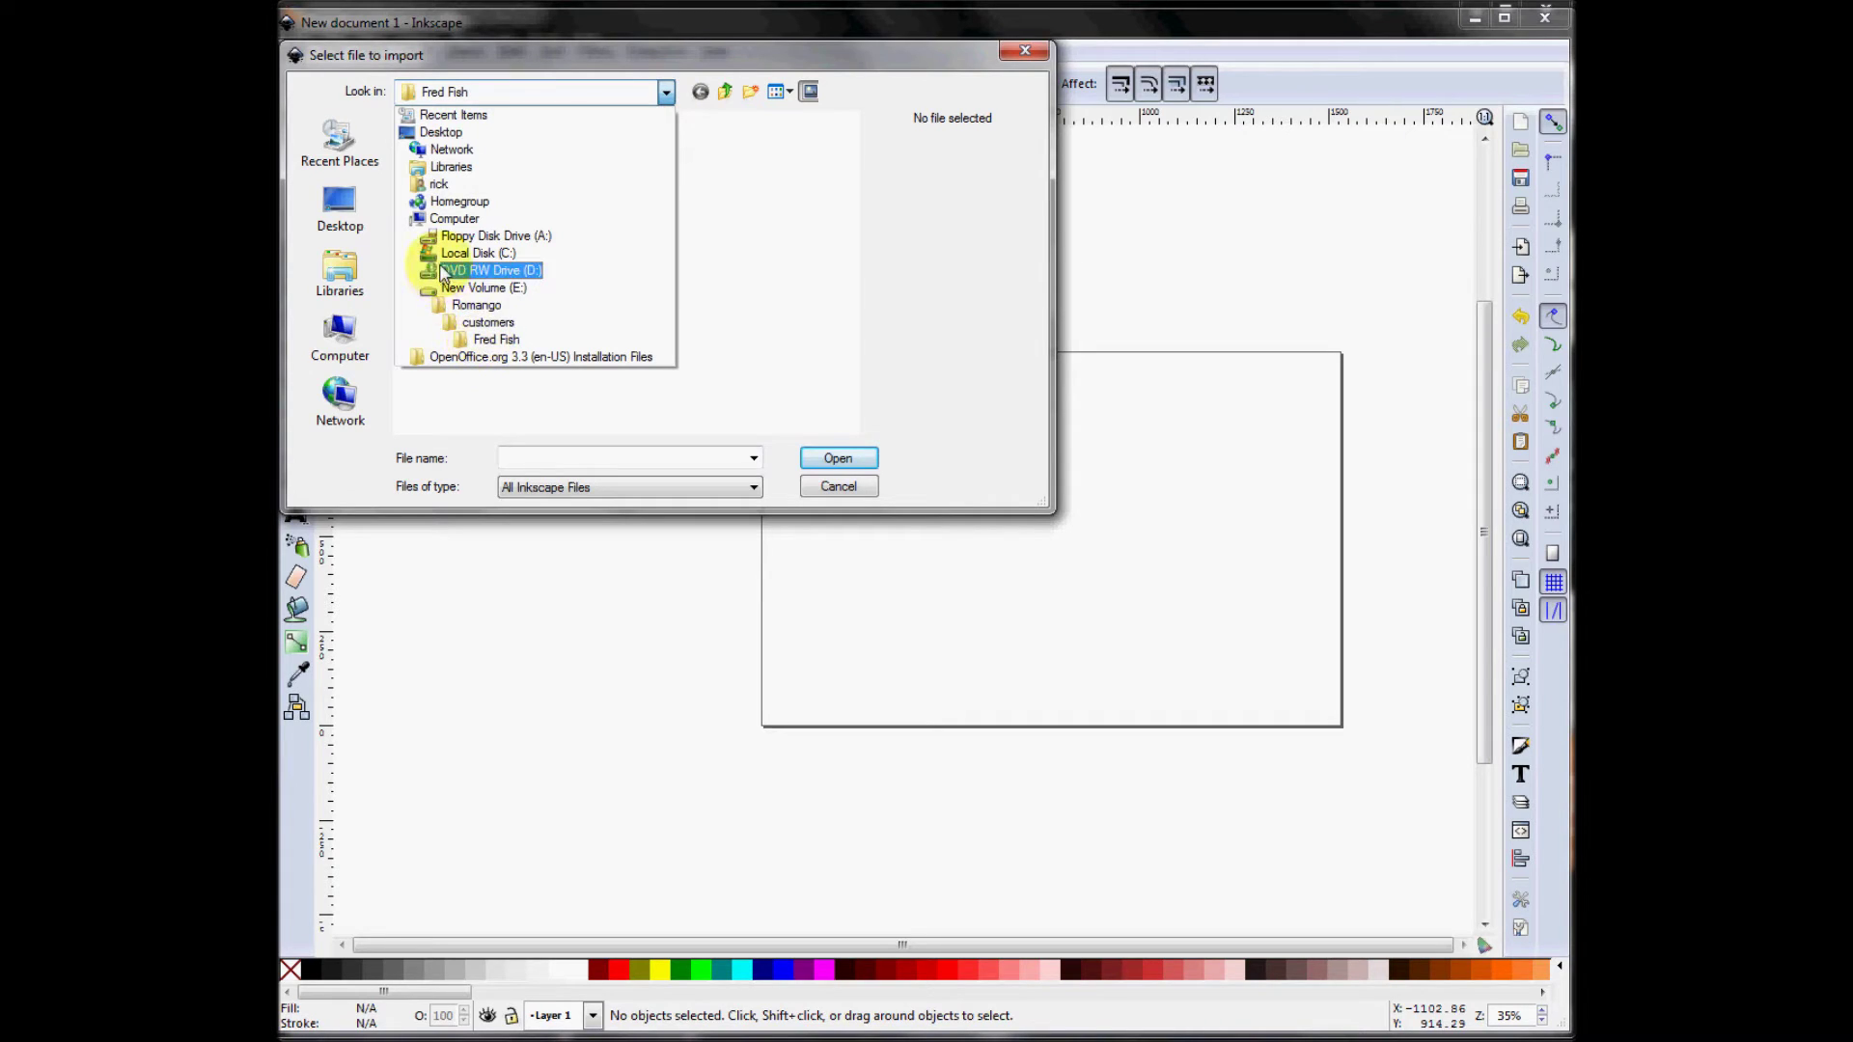
{"action": "left_click", "coordinate": [463, 338]}
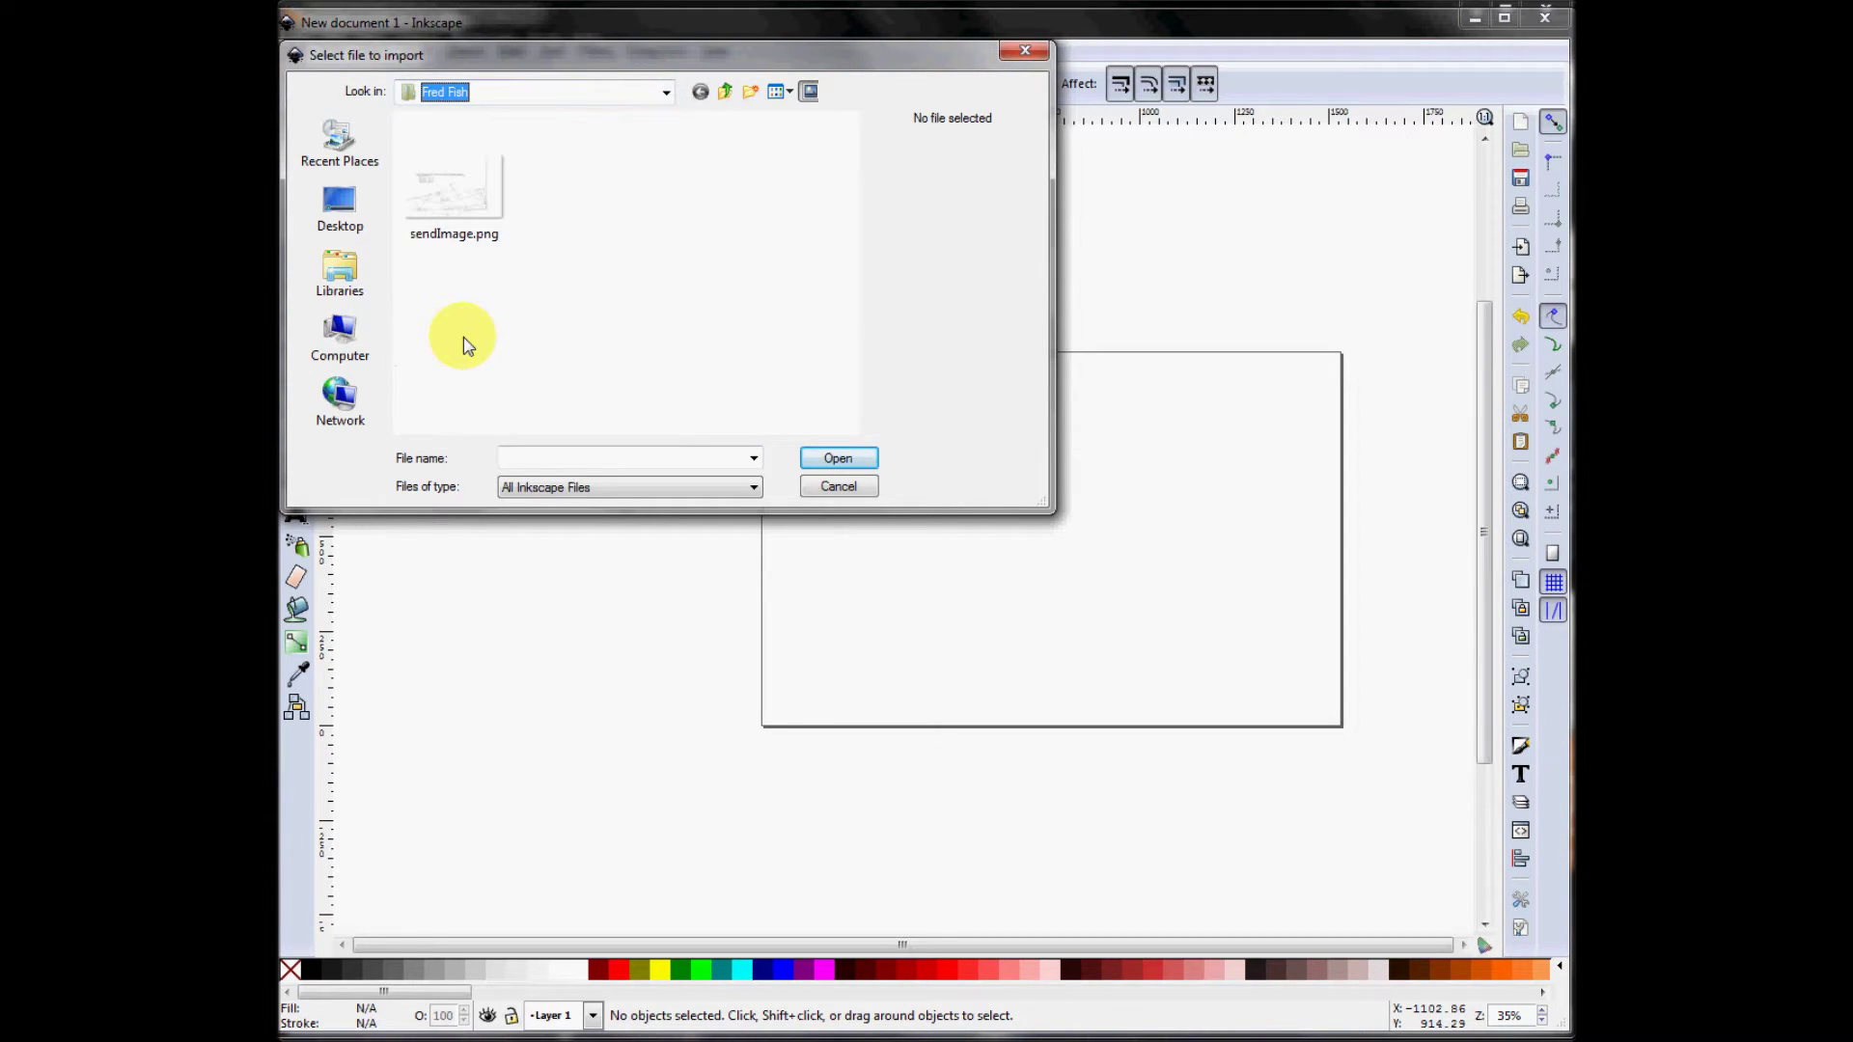
{"action": "left_click", "coordinate": [439, 204]}
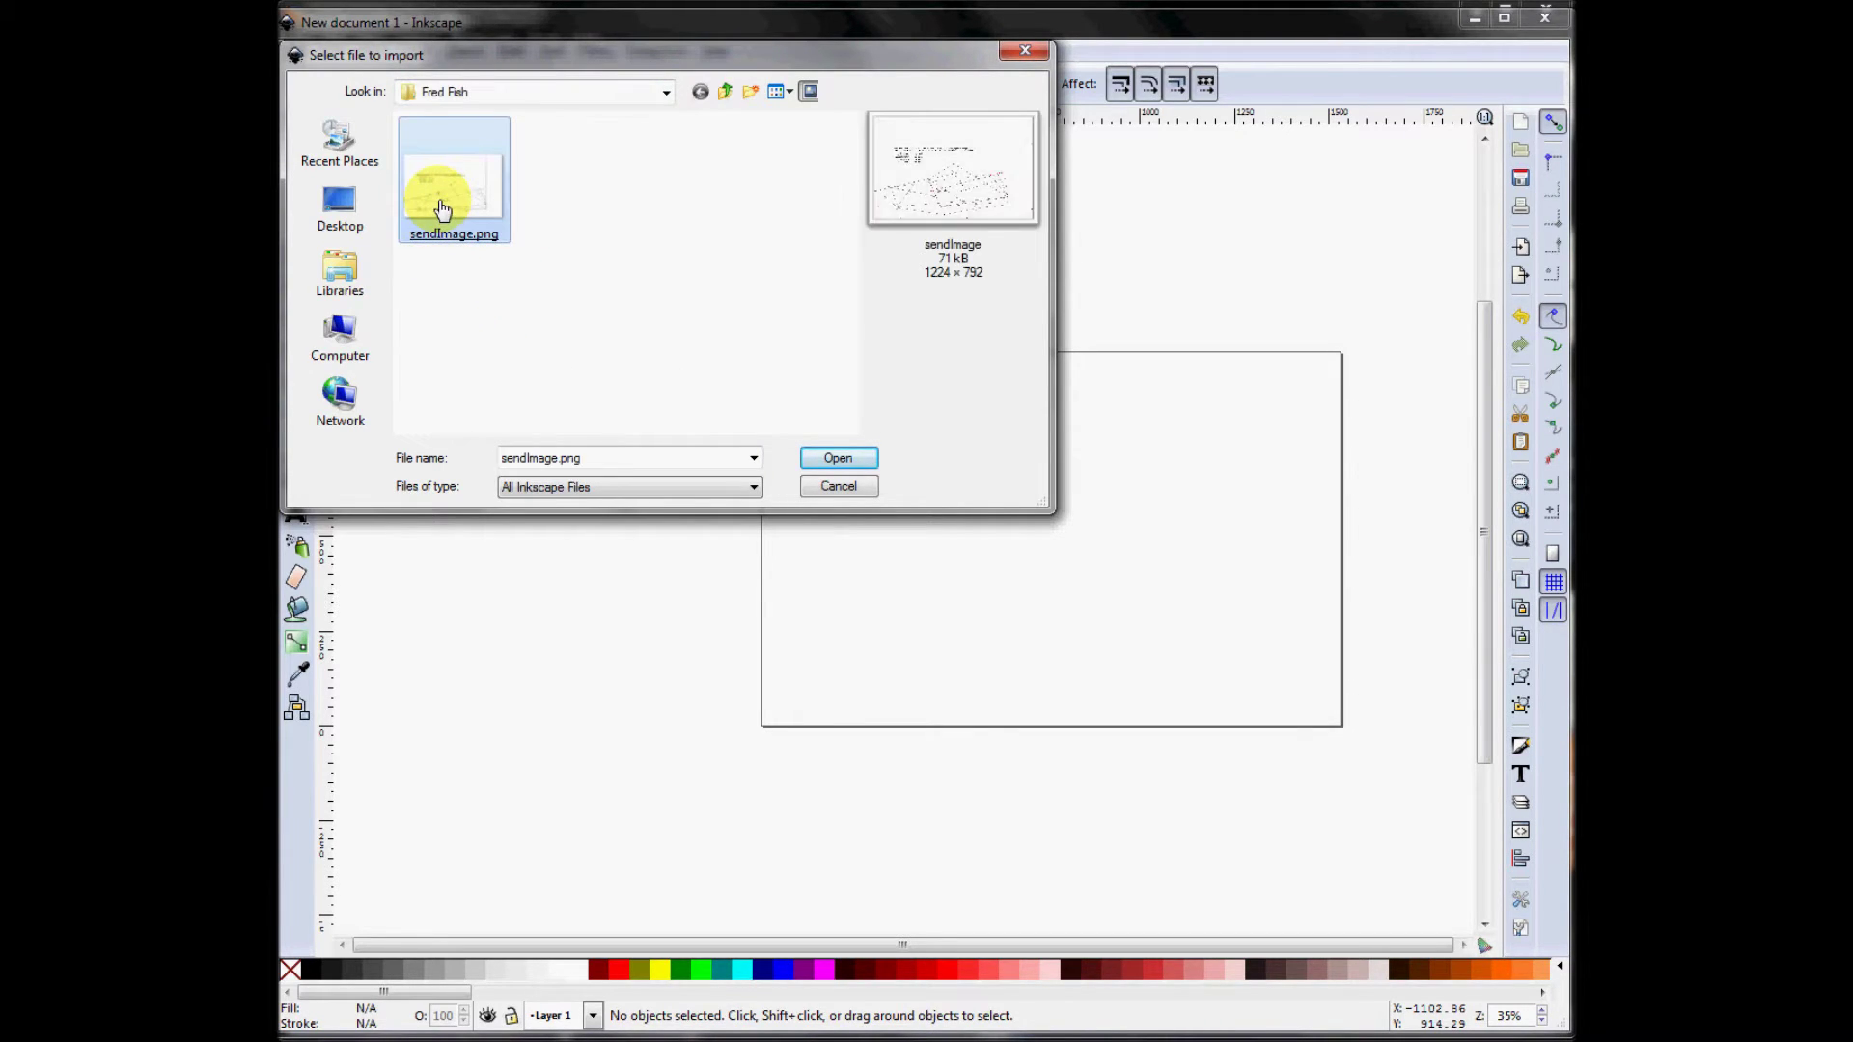
{"action": "double_click", "coordinate": [439, 206]}
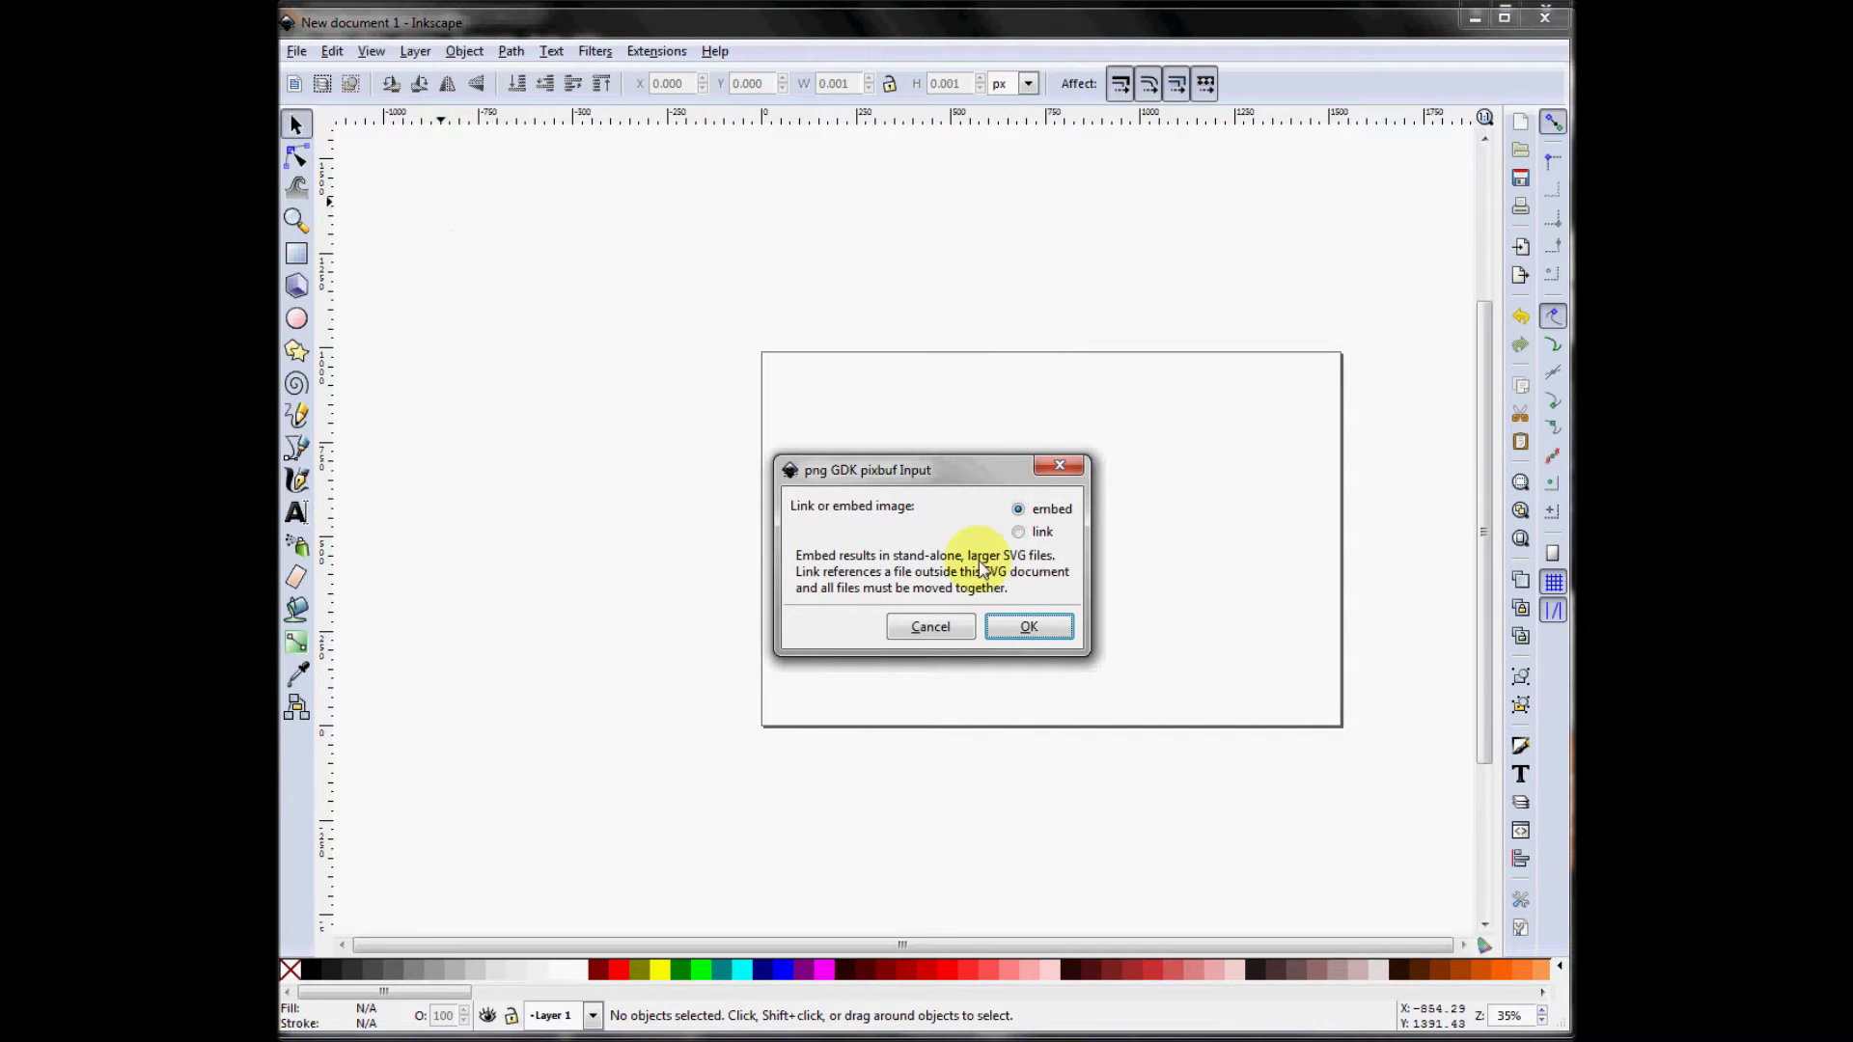
{"action": "left_click", "coordinate": [941, 633]}
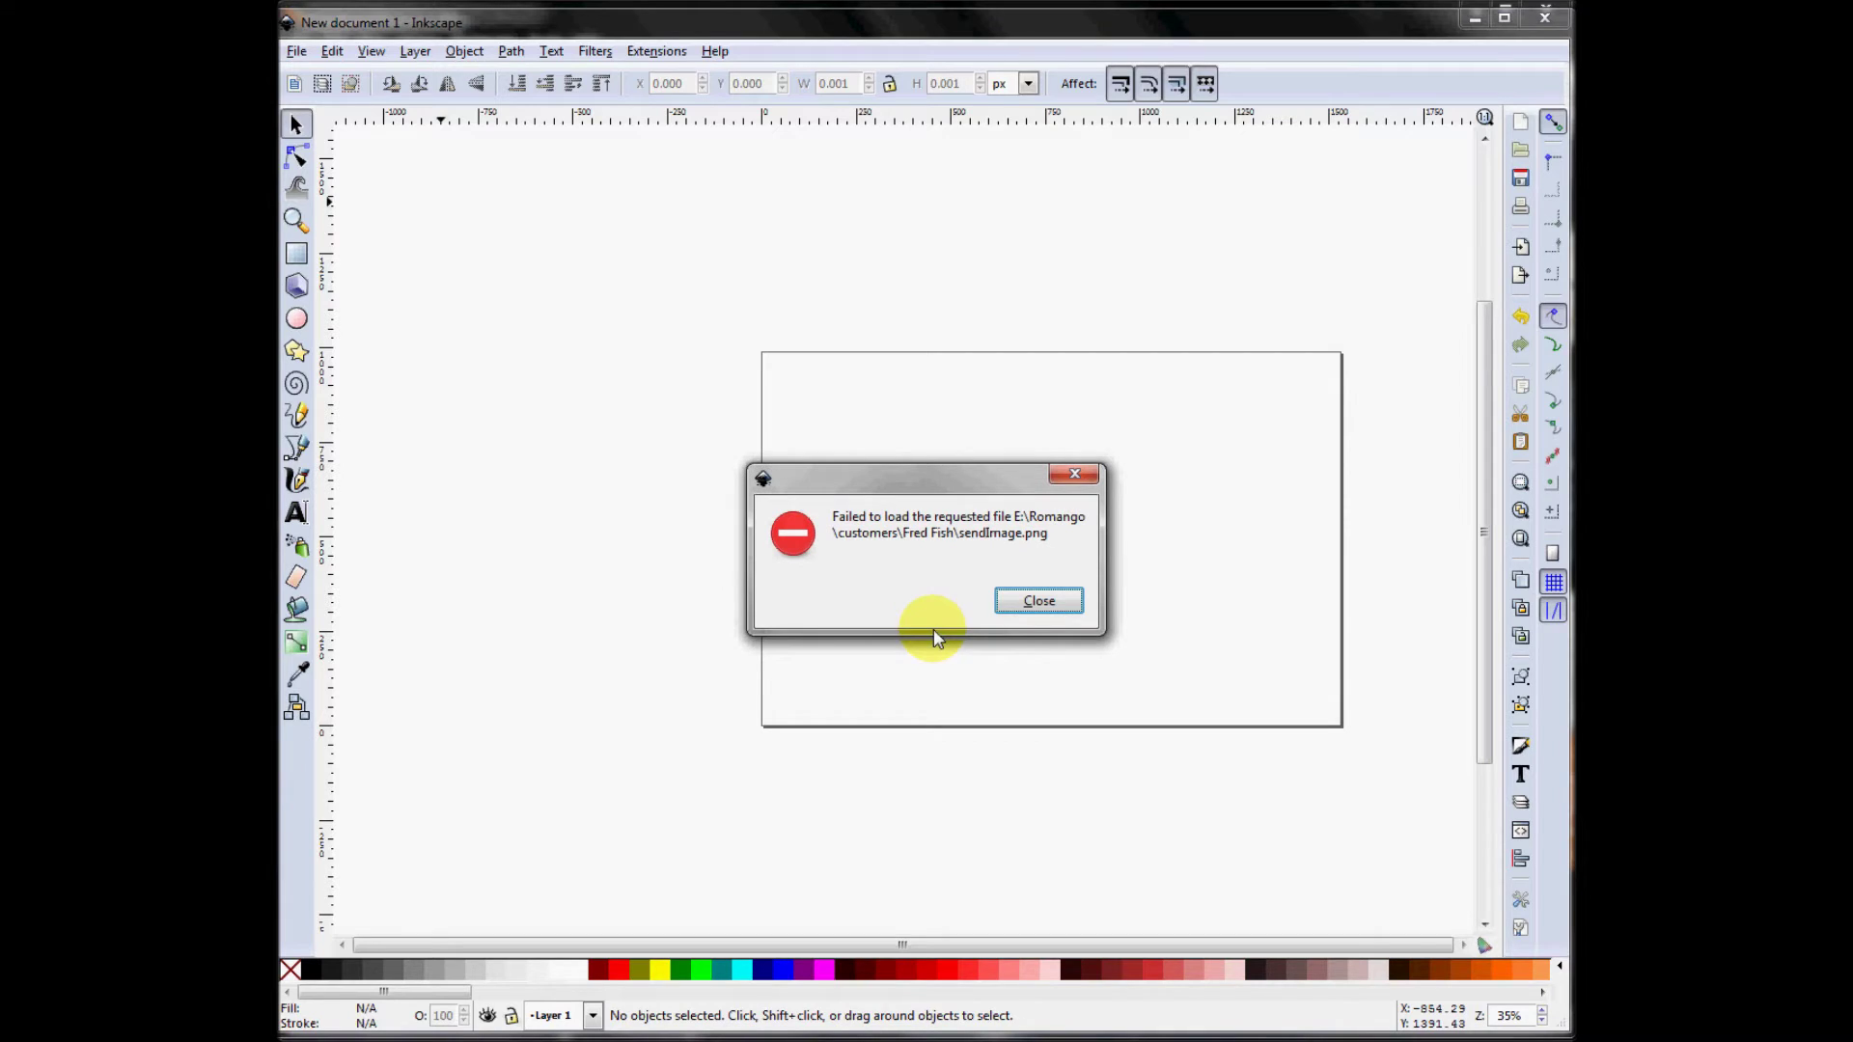
{"action": "left_click", "coordinate": [1039, 601]}
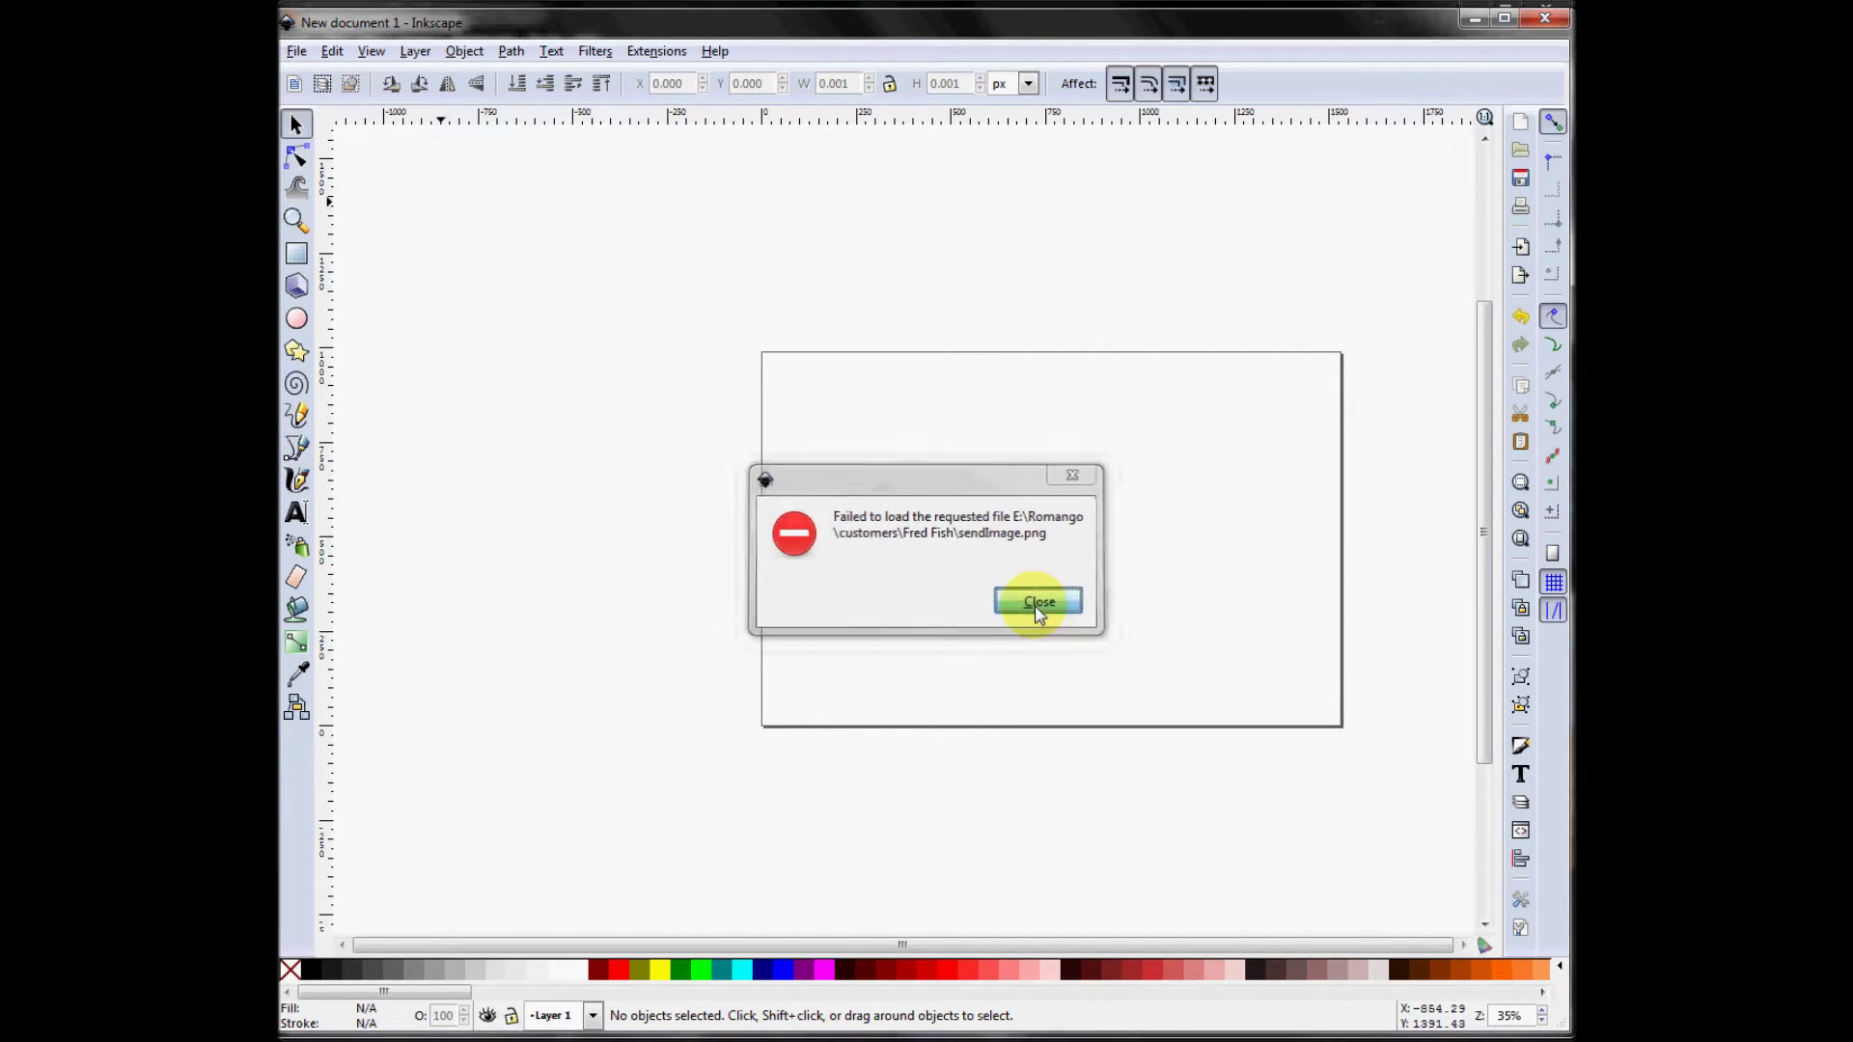
Import sendImage.png from the customer's folder as an embedded image and place it on the page at about X 145, Y 95 px.
{"action": "left_click", "coordinate": [298, 53]}
{"action": "left_click", "coordinate": [363, 249]}
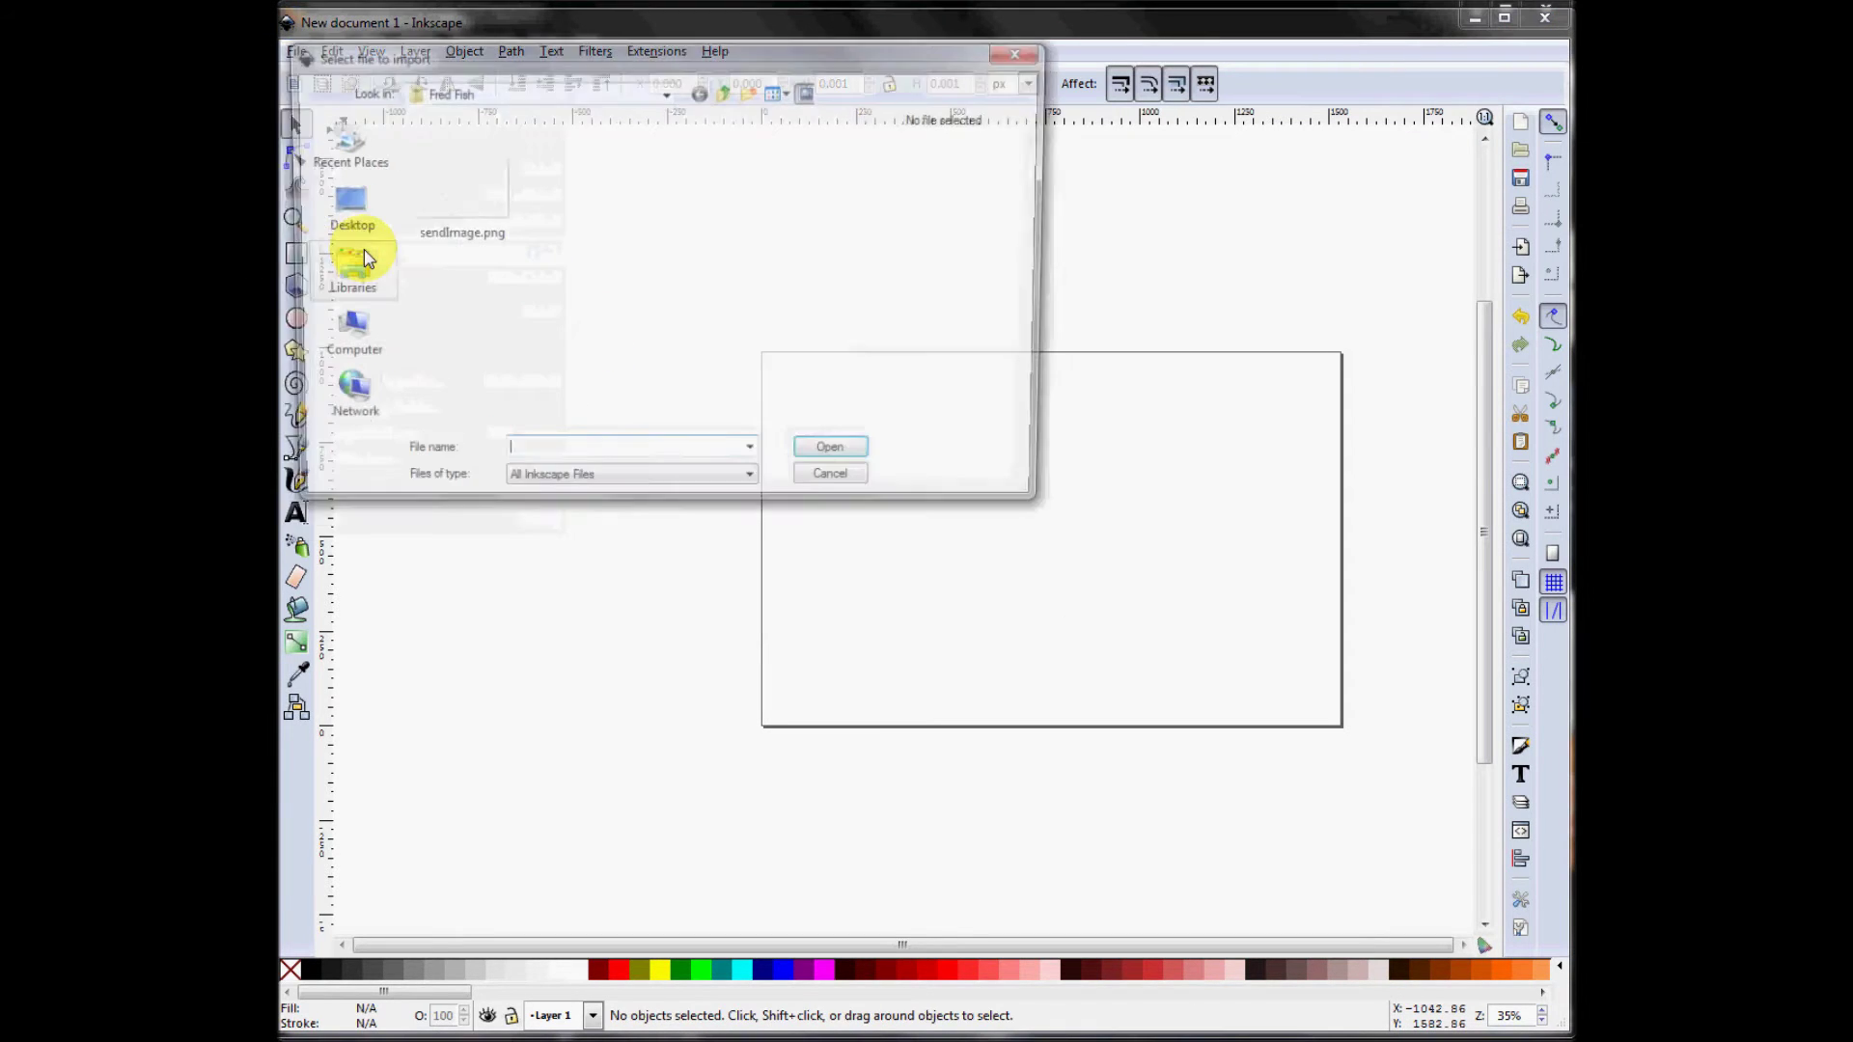
{"action": "left_click", "coordinate": [455, 188]}
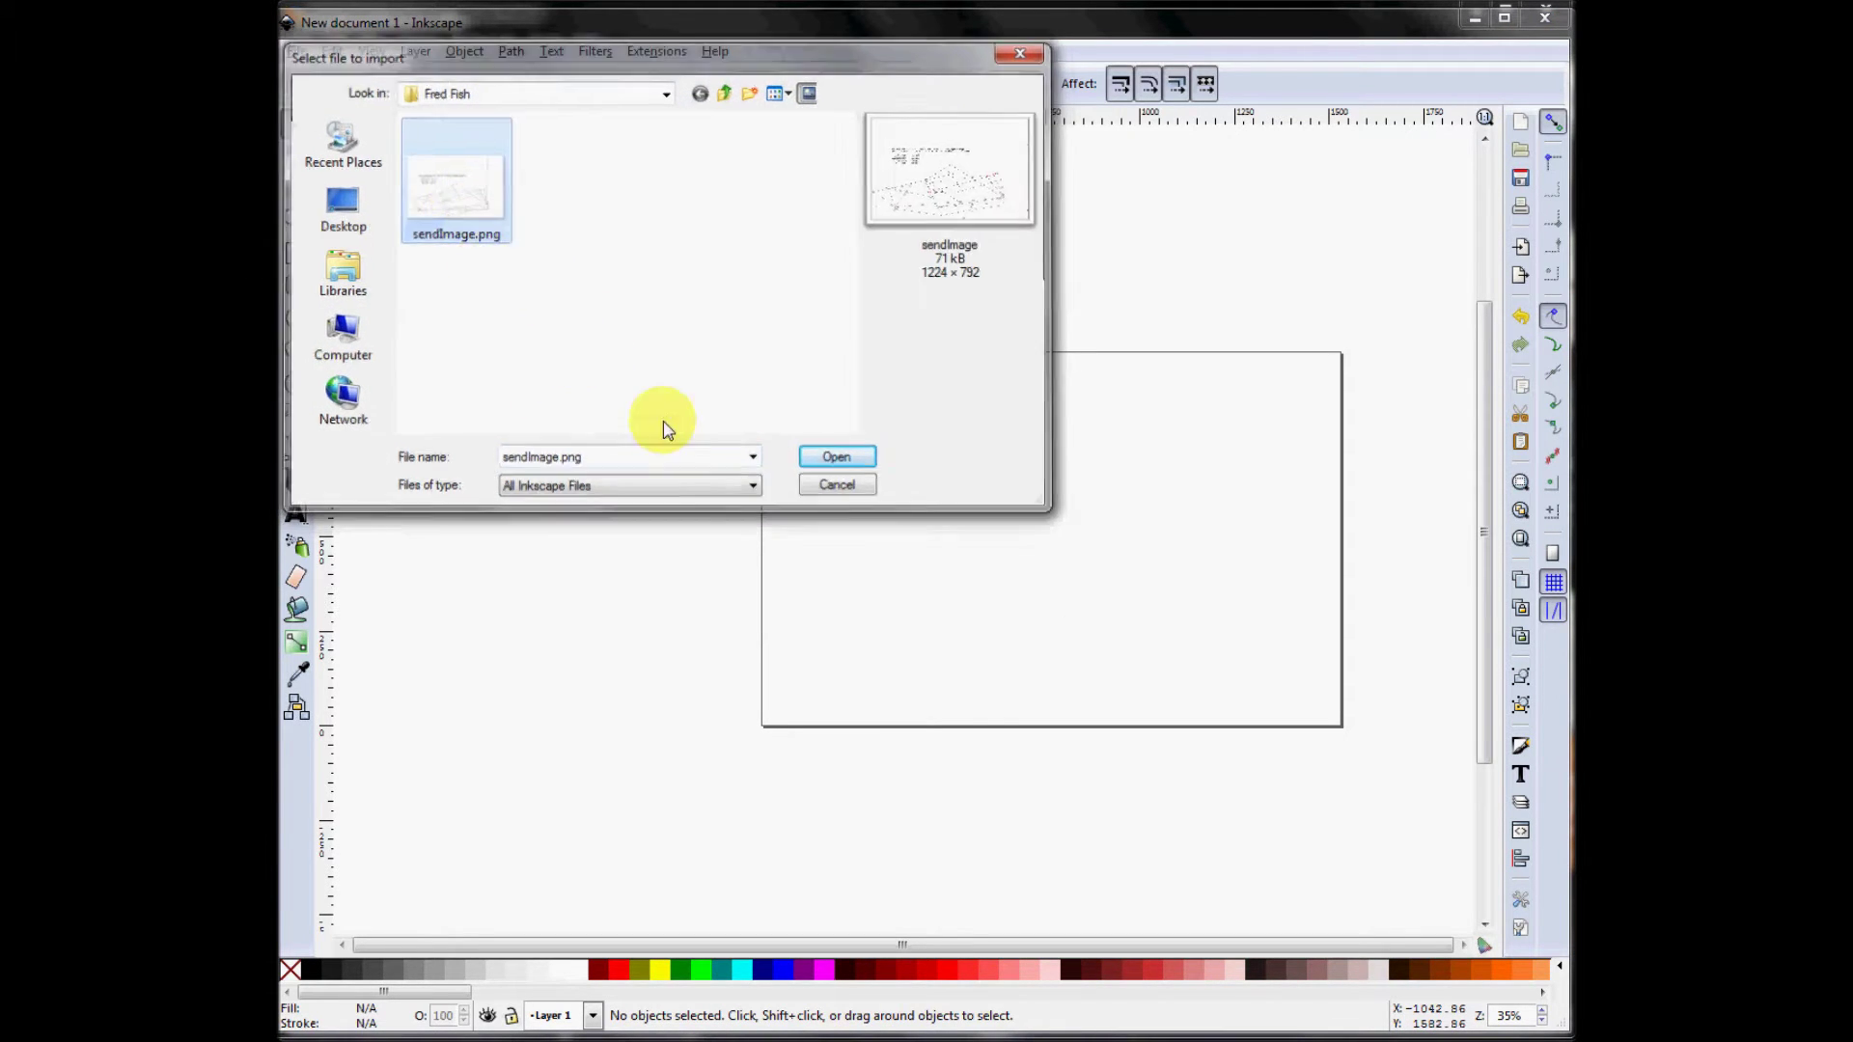
{"action": "left_click", "coordinate": [836, 457]}
{"action": "left_click", "coordinate": [1025, 627]}
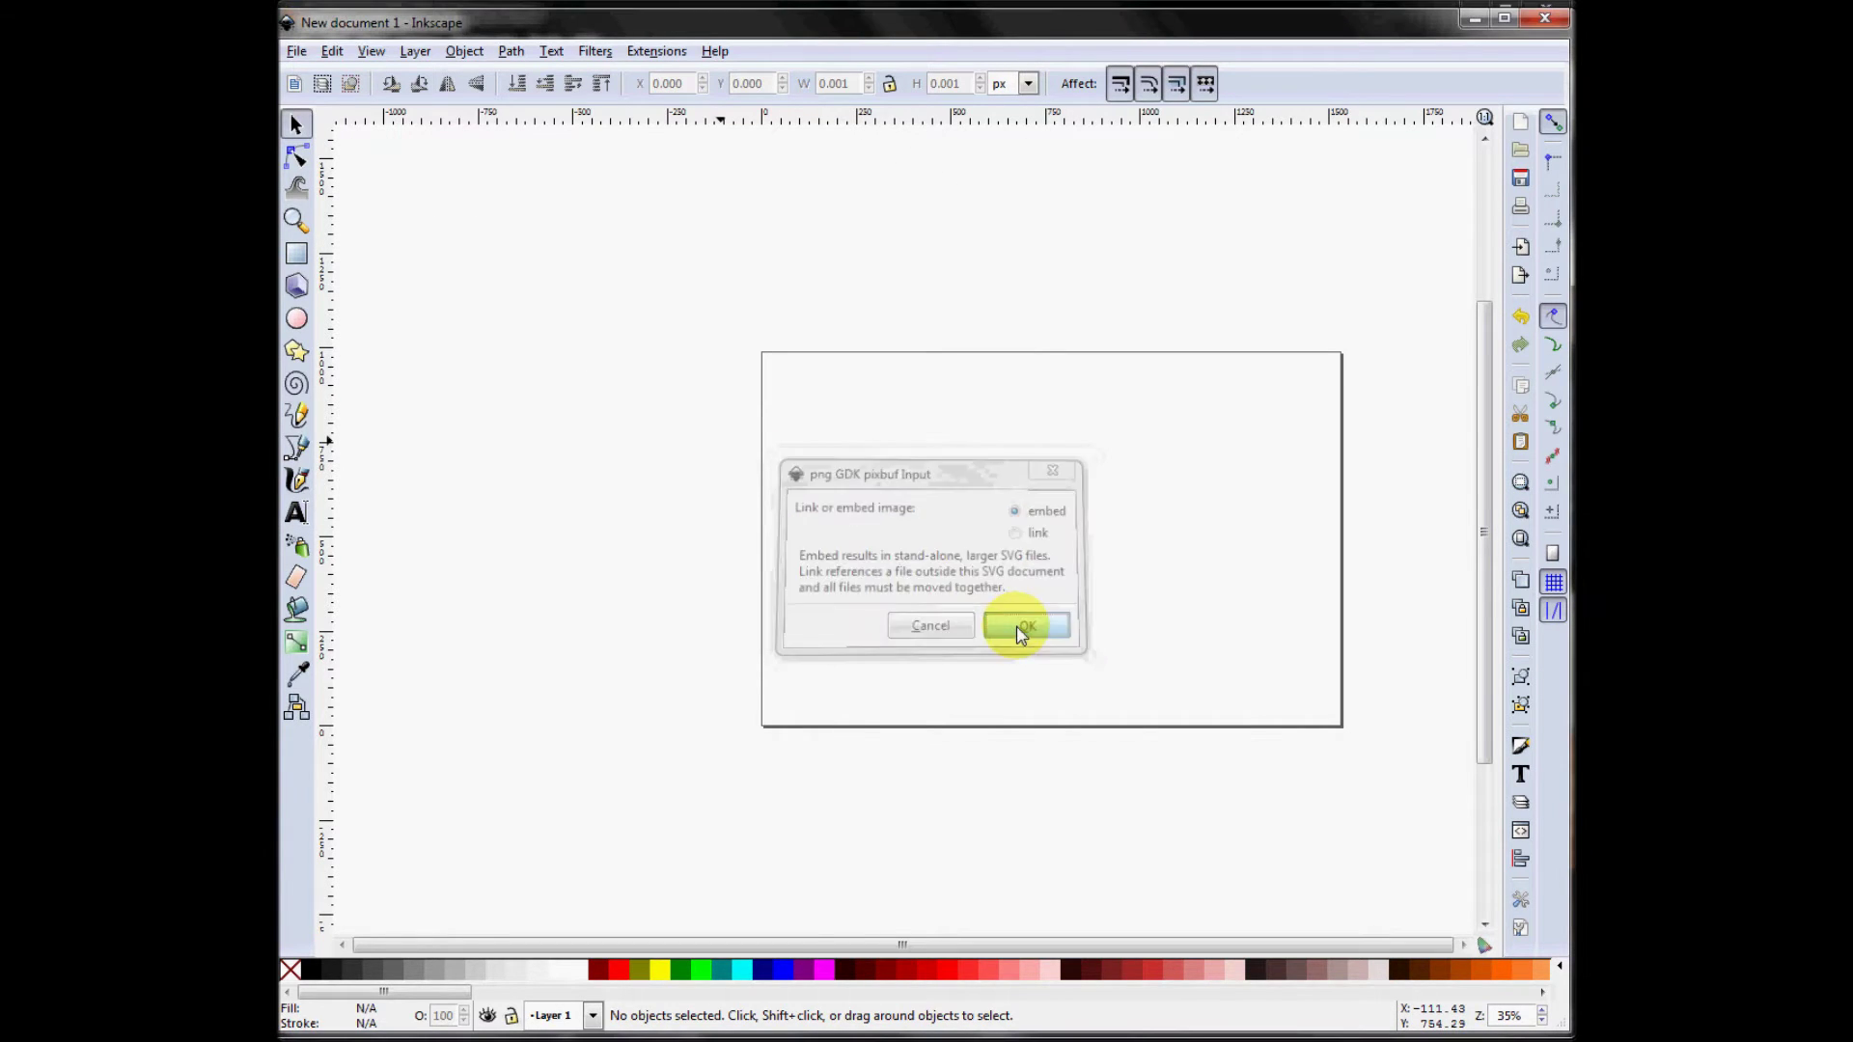
{"action": "left_click_drag", "start_coordinate": [1021, 653], "coordinate": [1064, 572]}
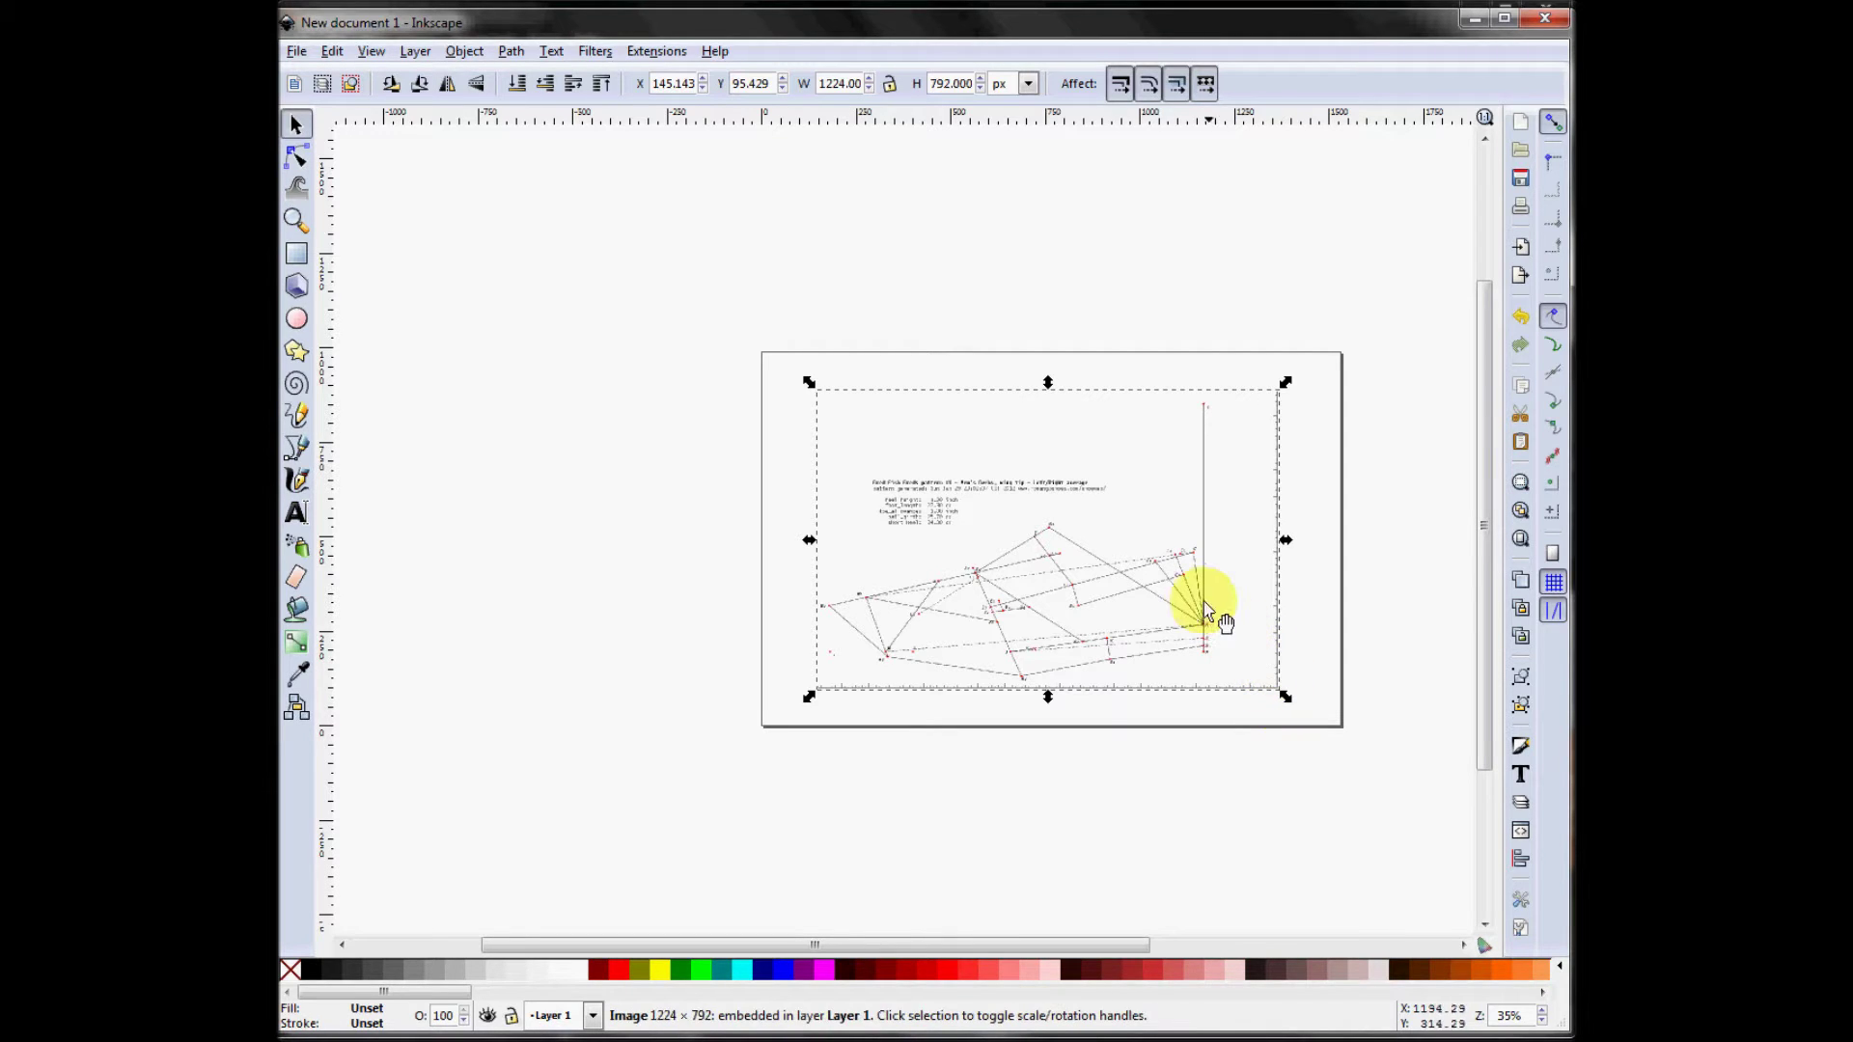
Lock the image's width-to-height ratio, switch the units to inches and set its width to 17 in.
{"action": "left_click", "coordinate": [890, 87]}
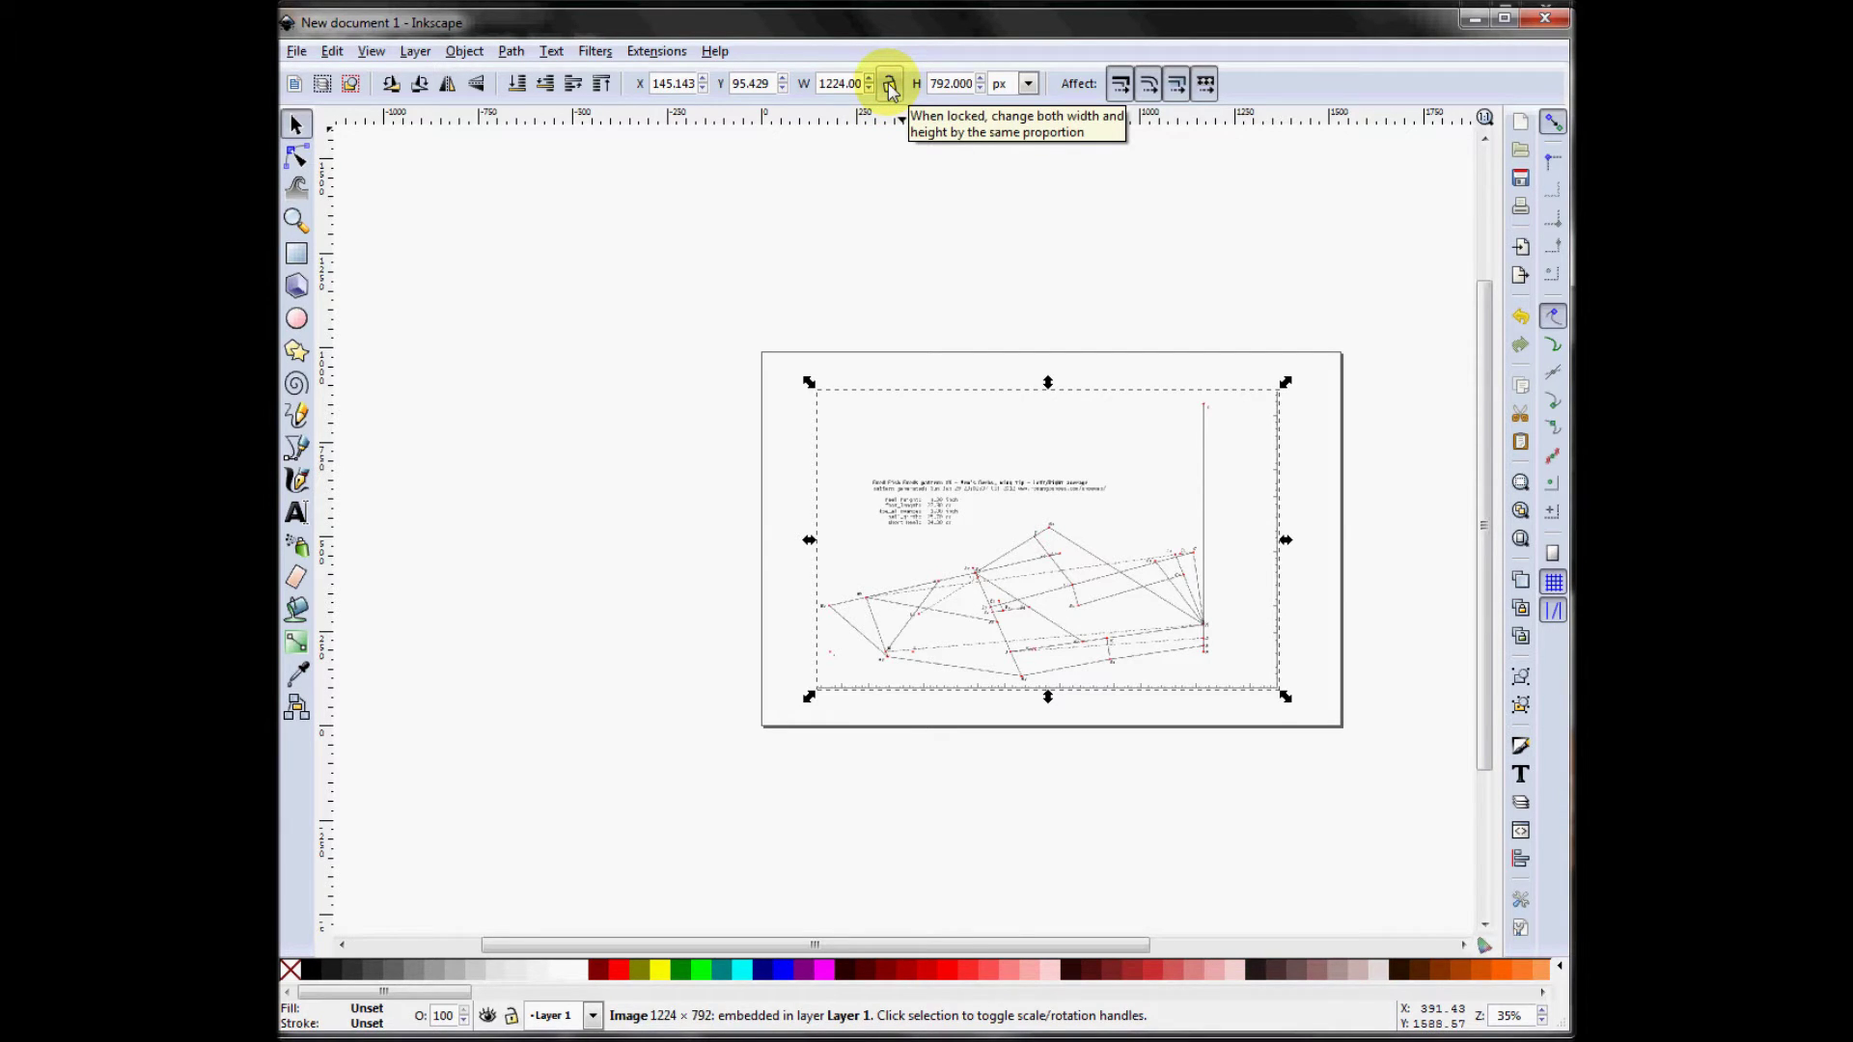
{"action": "left_click", "coordinate": [890, 88]}
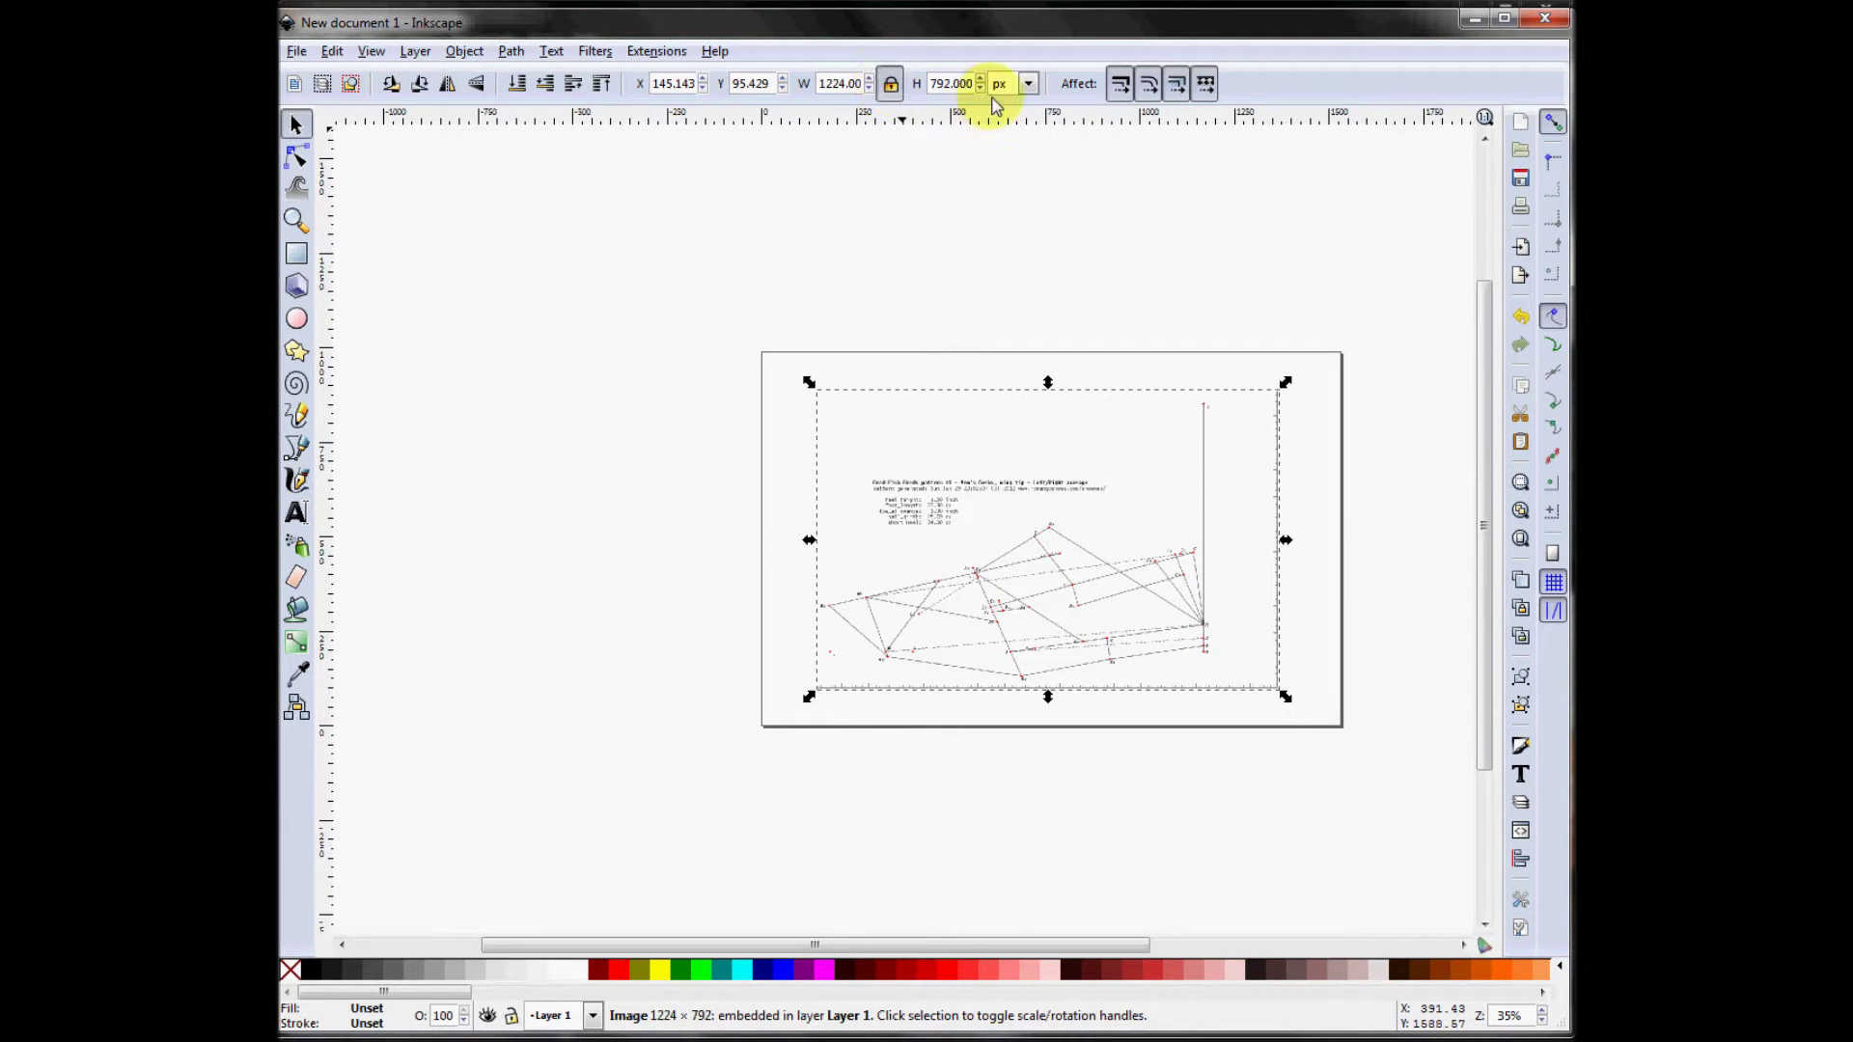
{"action": "left_click", "coordinate": [1028, 83]}
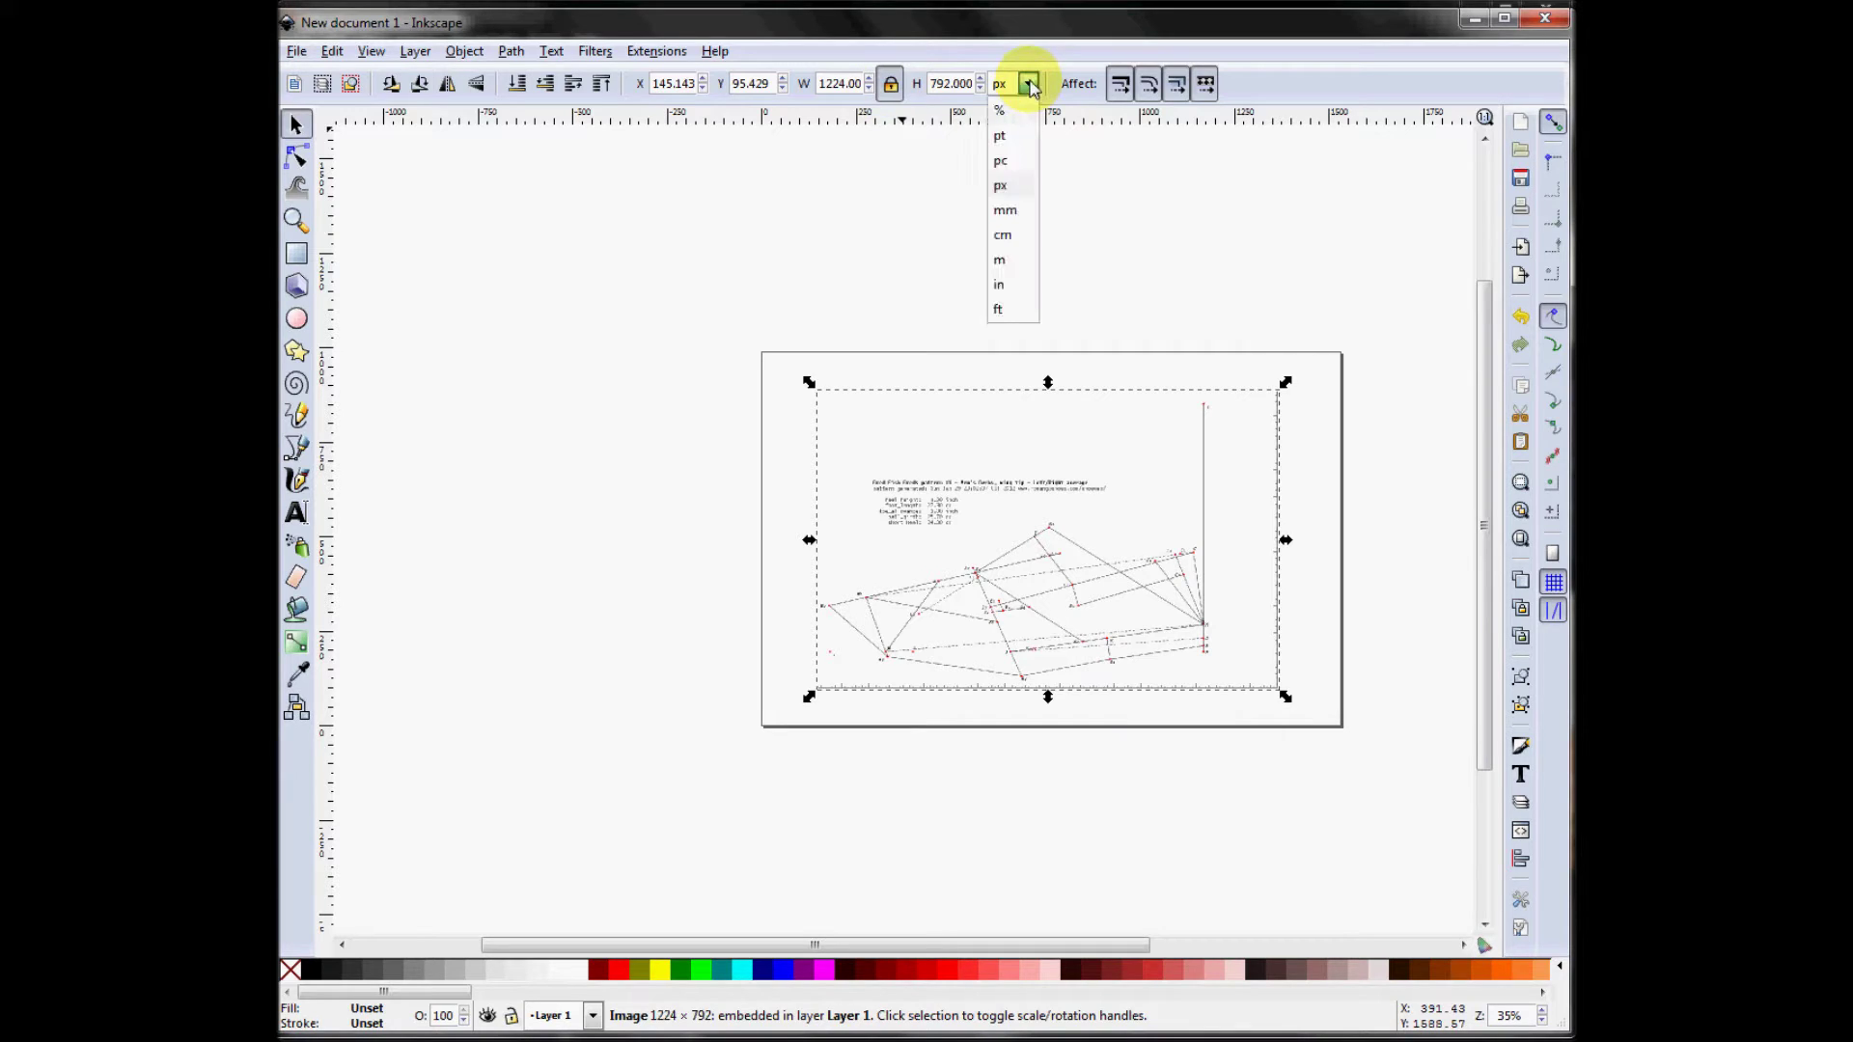
{"action": "left_click", "coordinate": [1016, 289]}
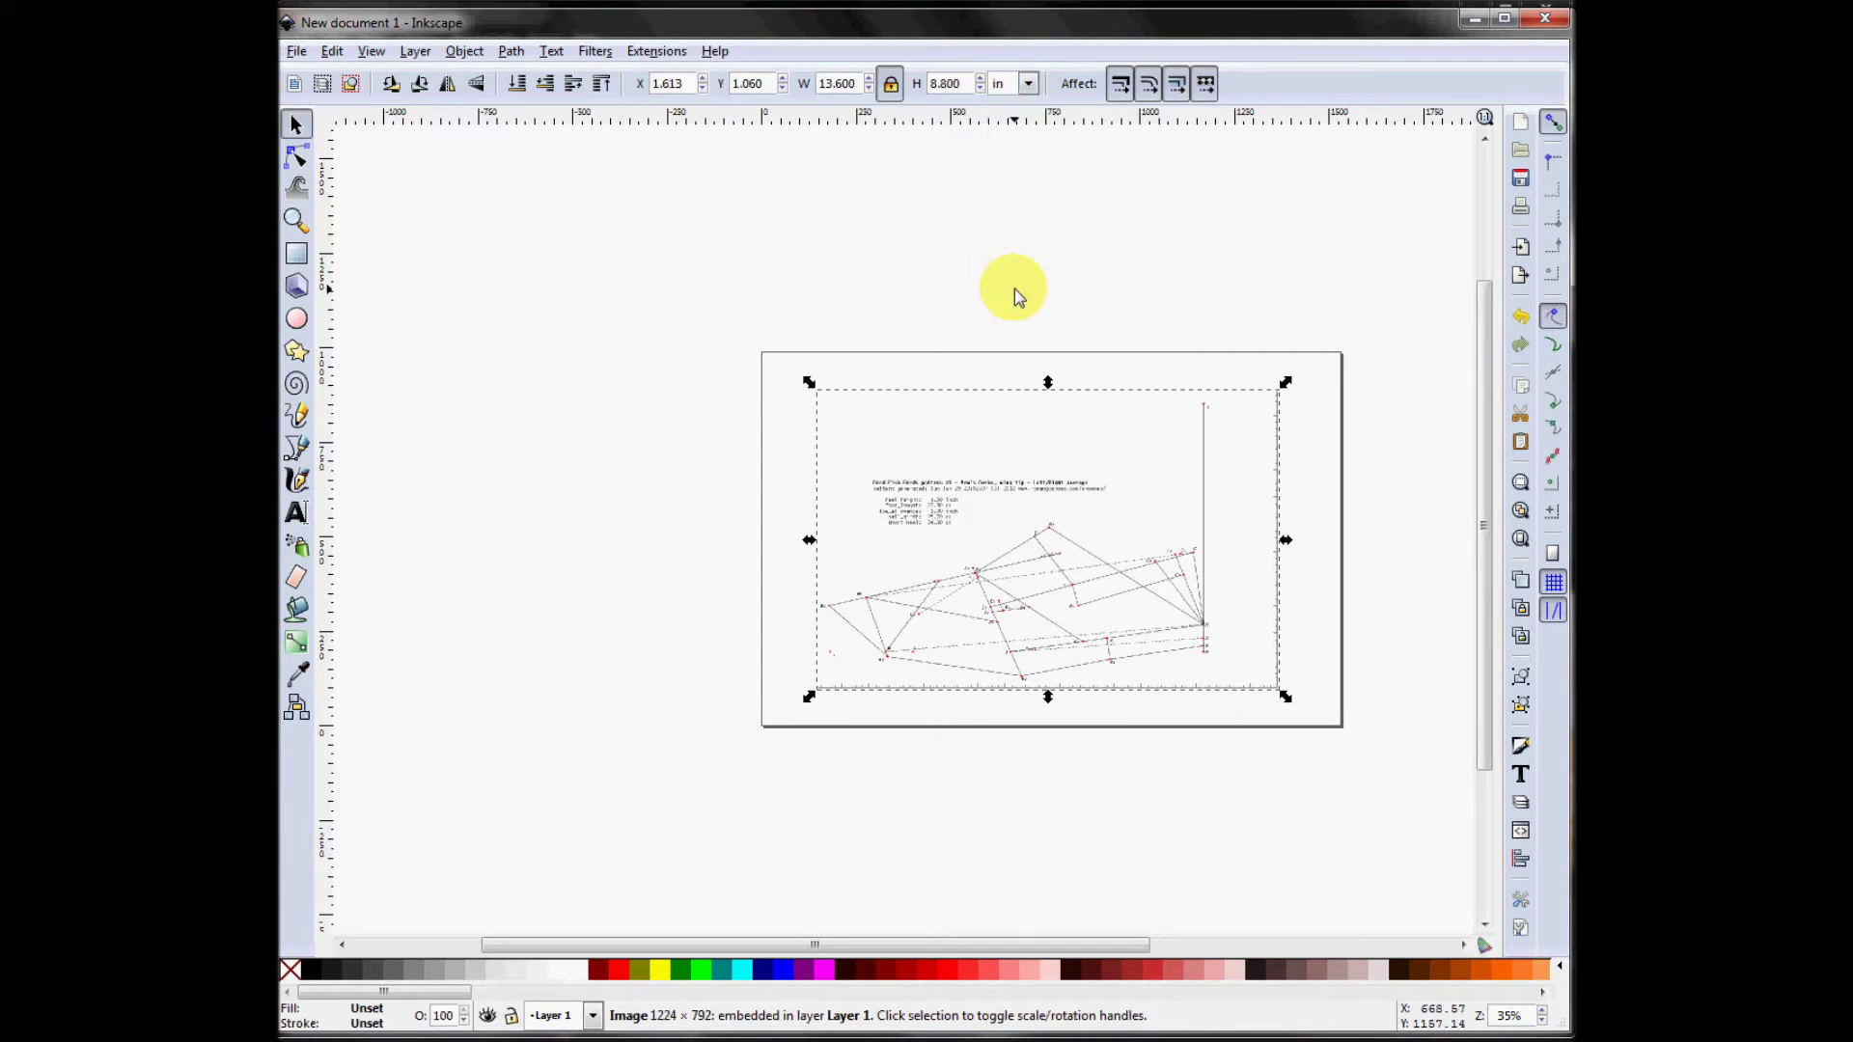
{"action": "double_click", "coordinate": [849, 84]}
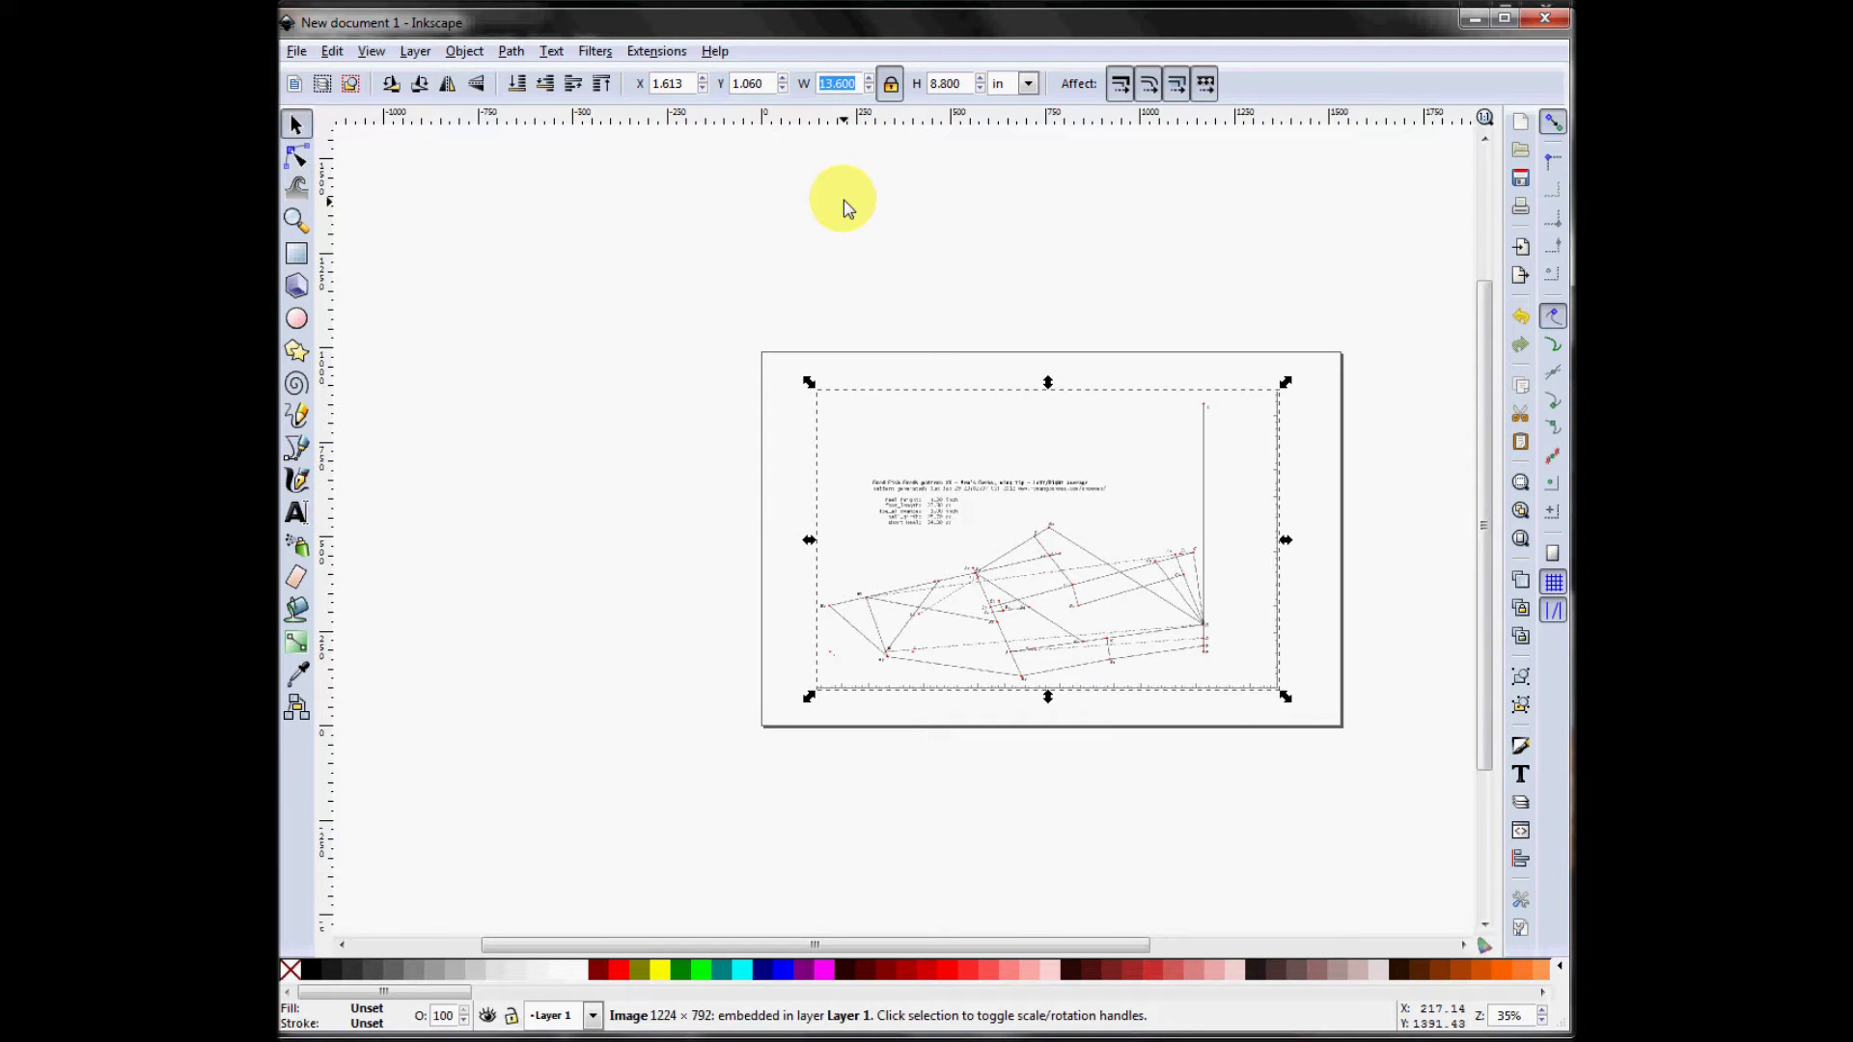
{"action": "type", "text": "17"}
{"action": "key", "text": "Return"}
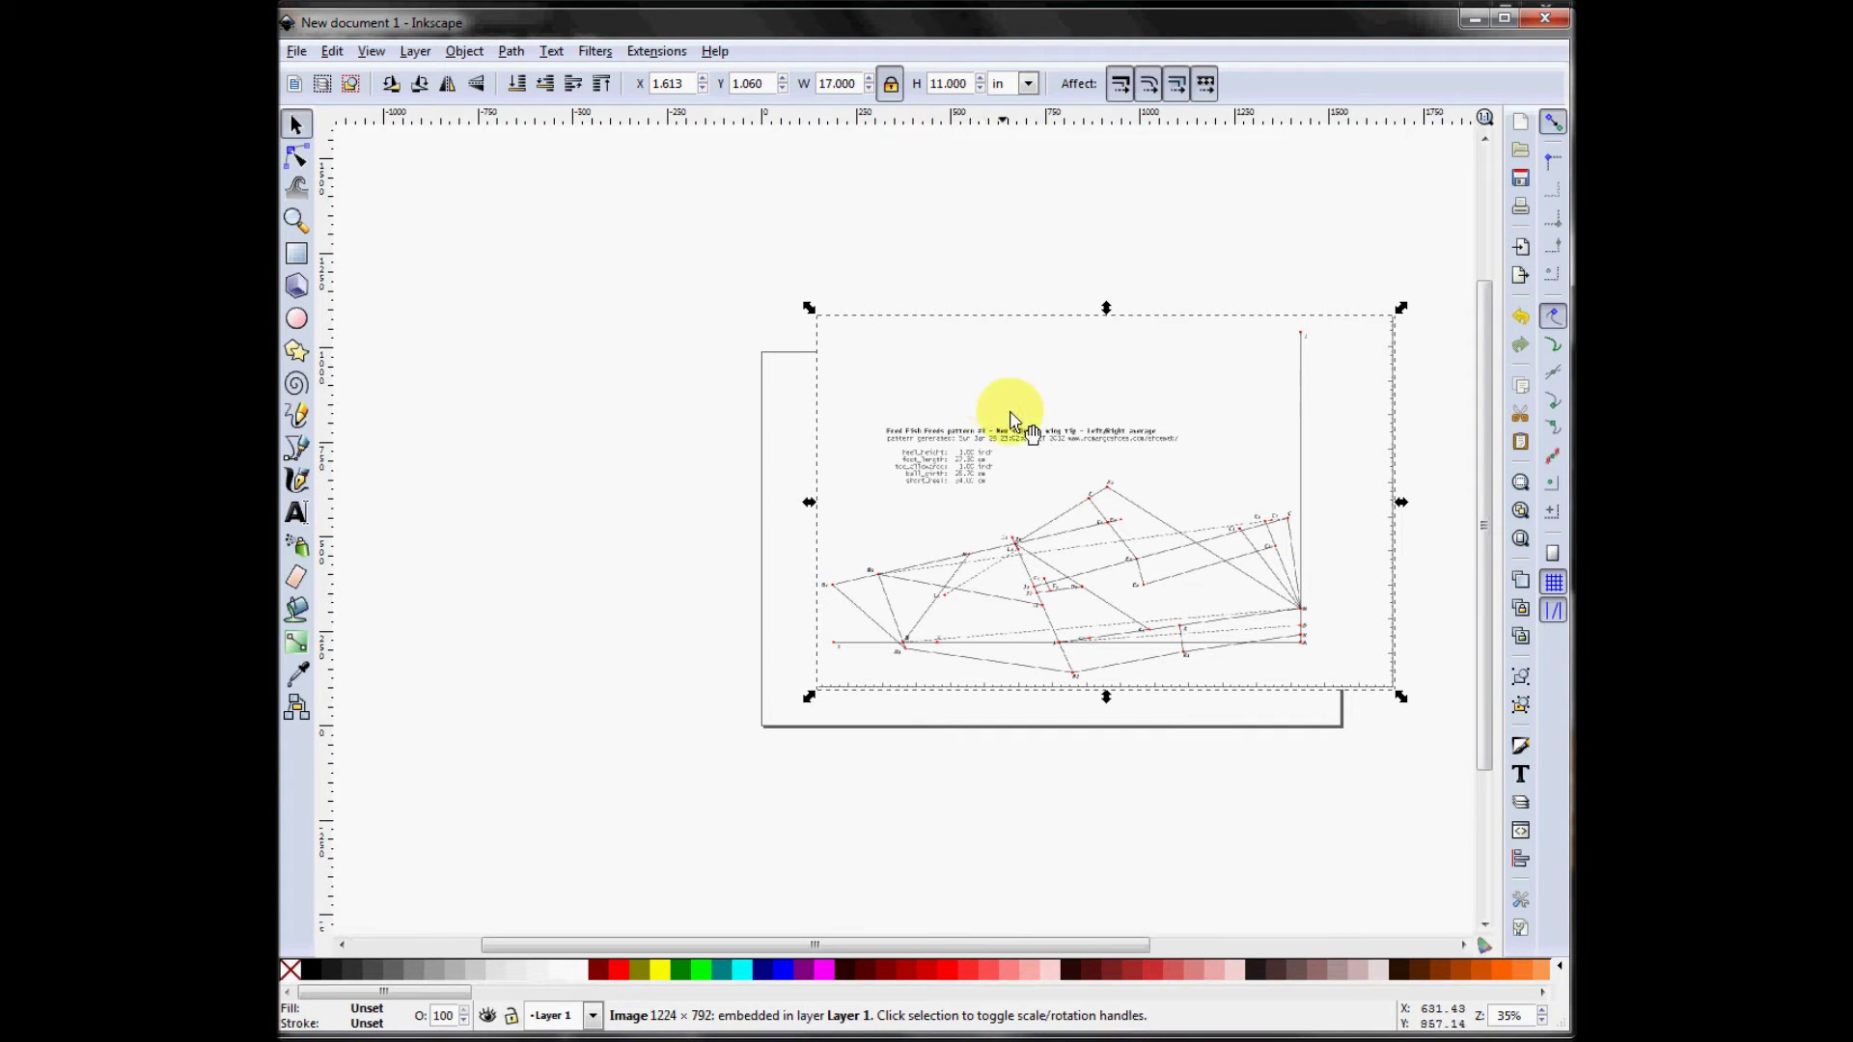
Move the scaled image close to the page's left edge, at about X 0.31, Y 1.0 in, and deselect it.
{"action": "left_click_drag", "start_coordinate": [1157, 555], "coordinate": [1110, 560]}
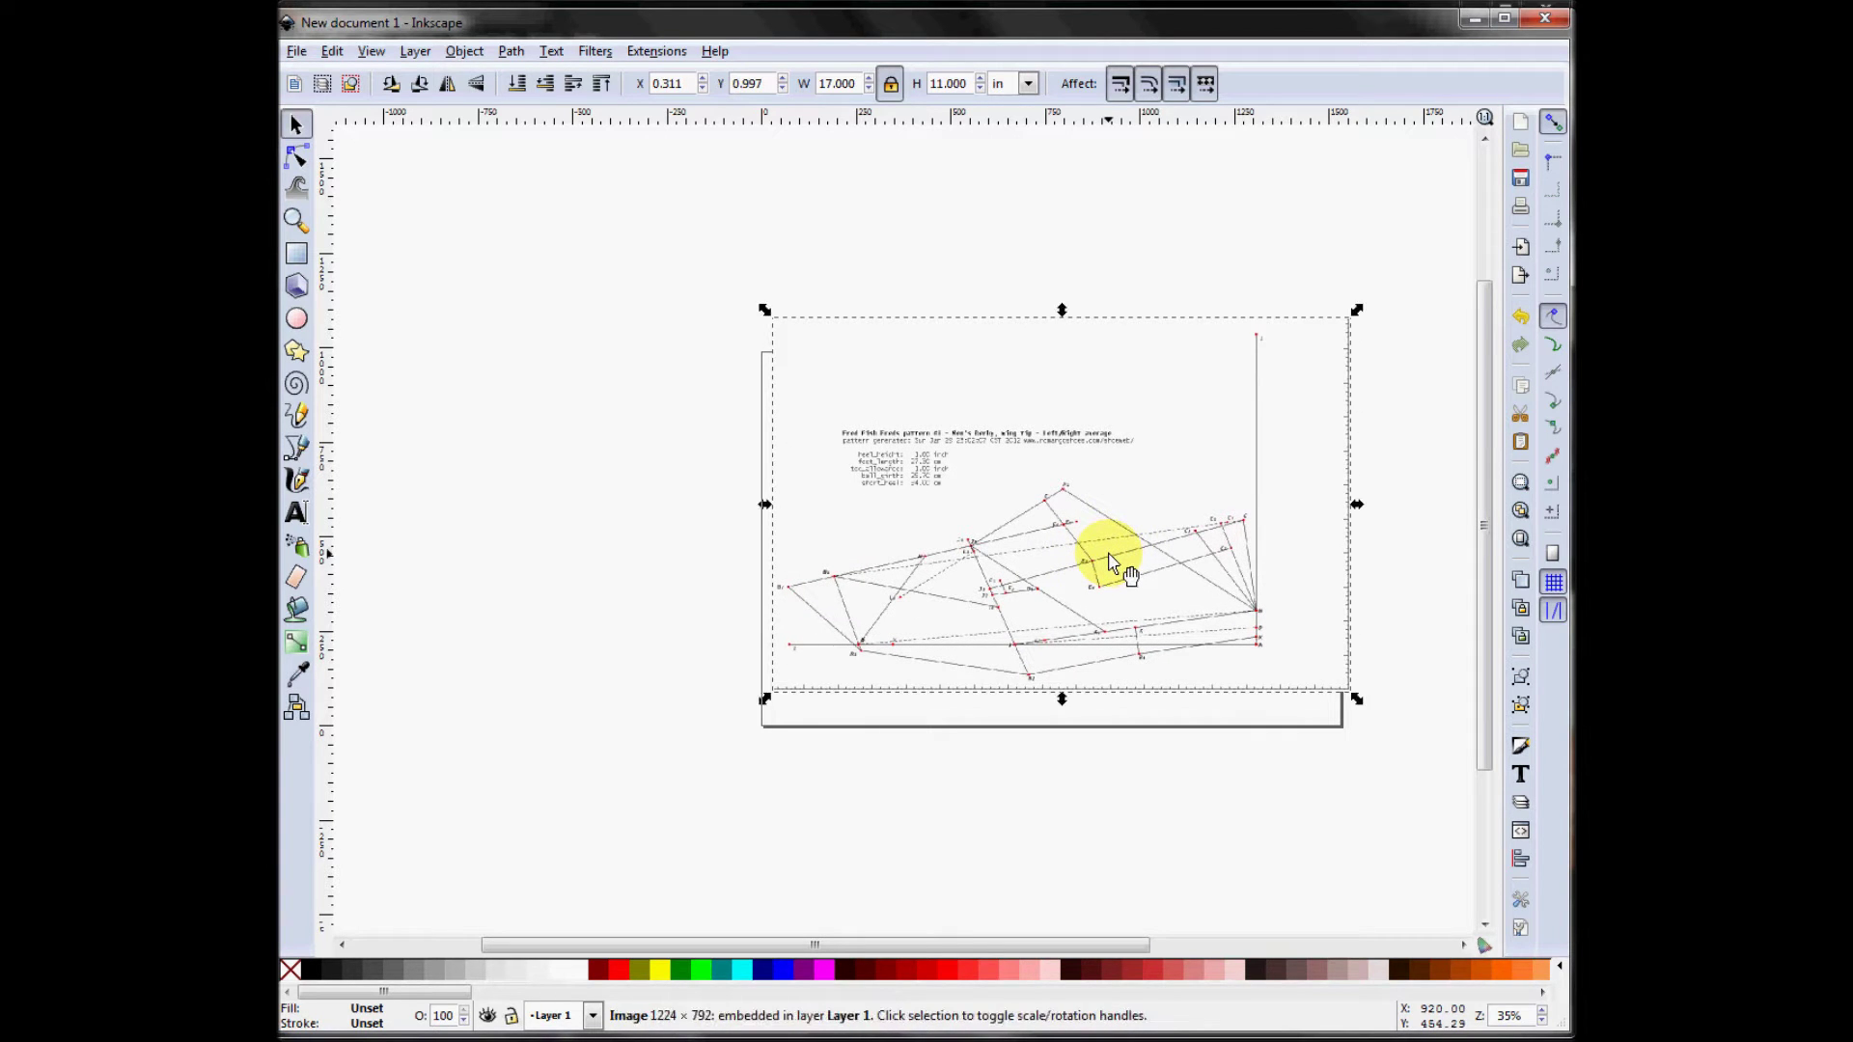
{"action": "left_click_drag", "start_coordinate": [642, 945], "coordinate": [794, 946]}
{"action": "left_click", "coordinate": [797, 831]}
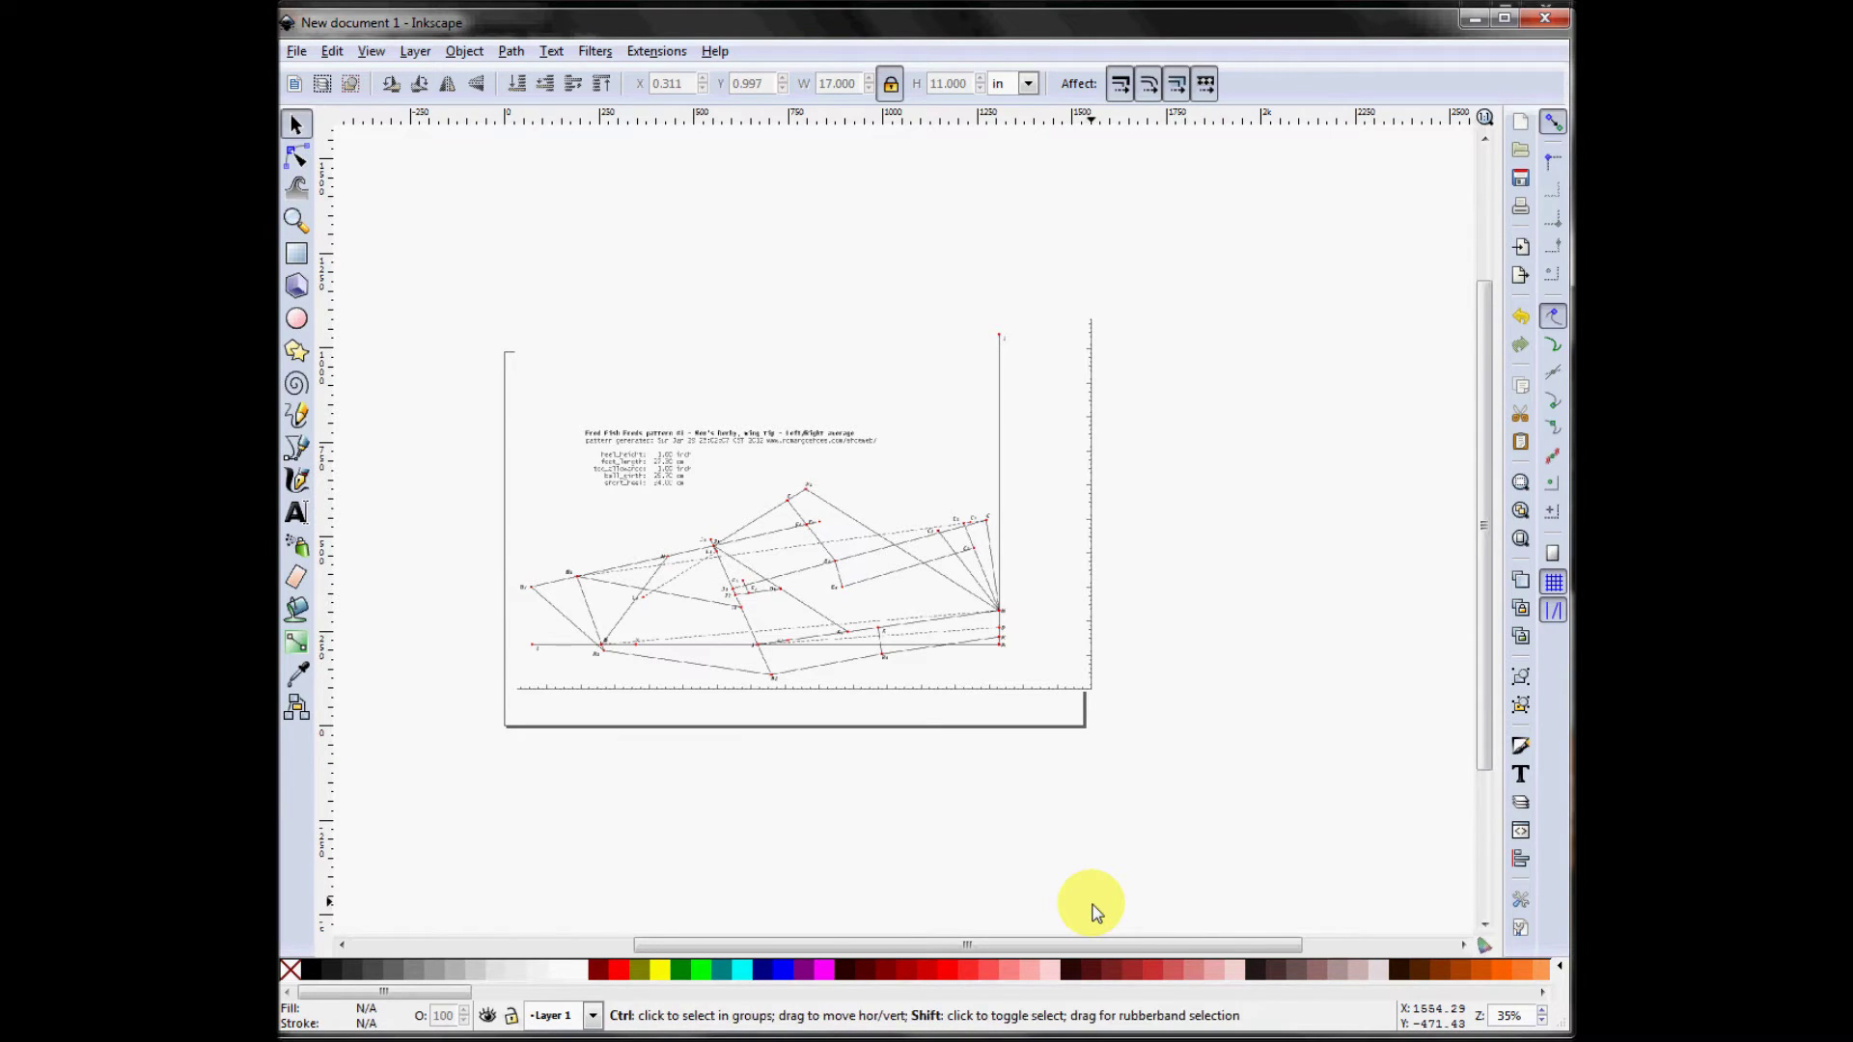
Show the document's layers and rename Layer 1 as "generator pattern".
{"action": "key", "text": "shift+ctrl+l"}
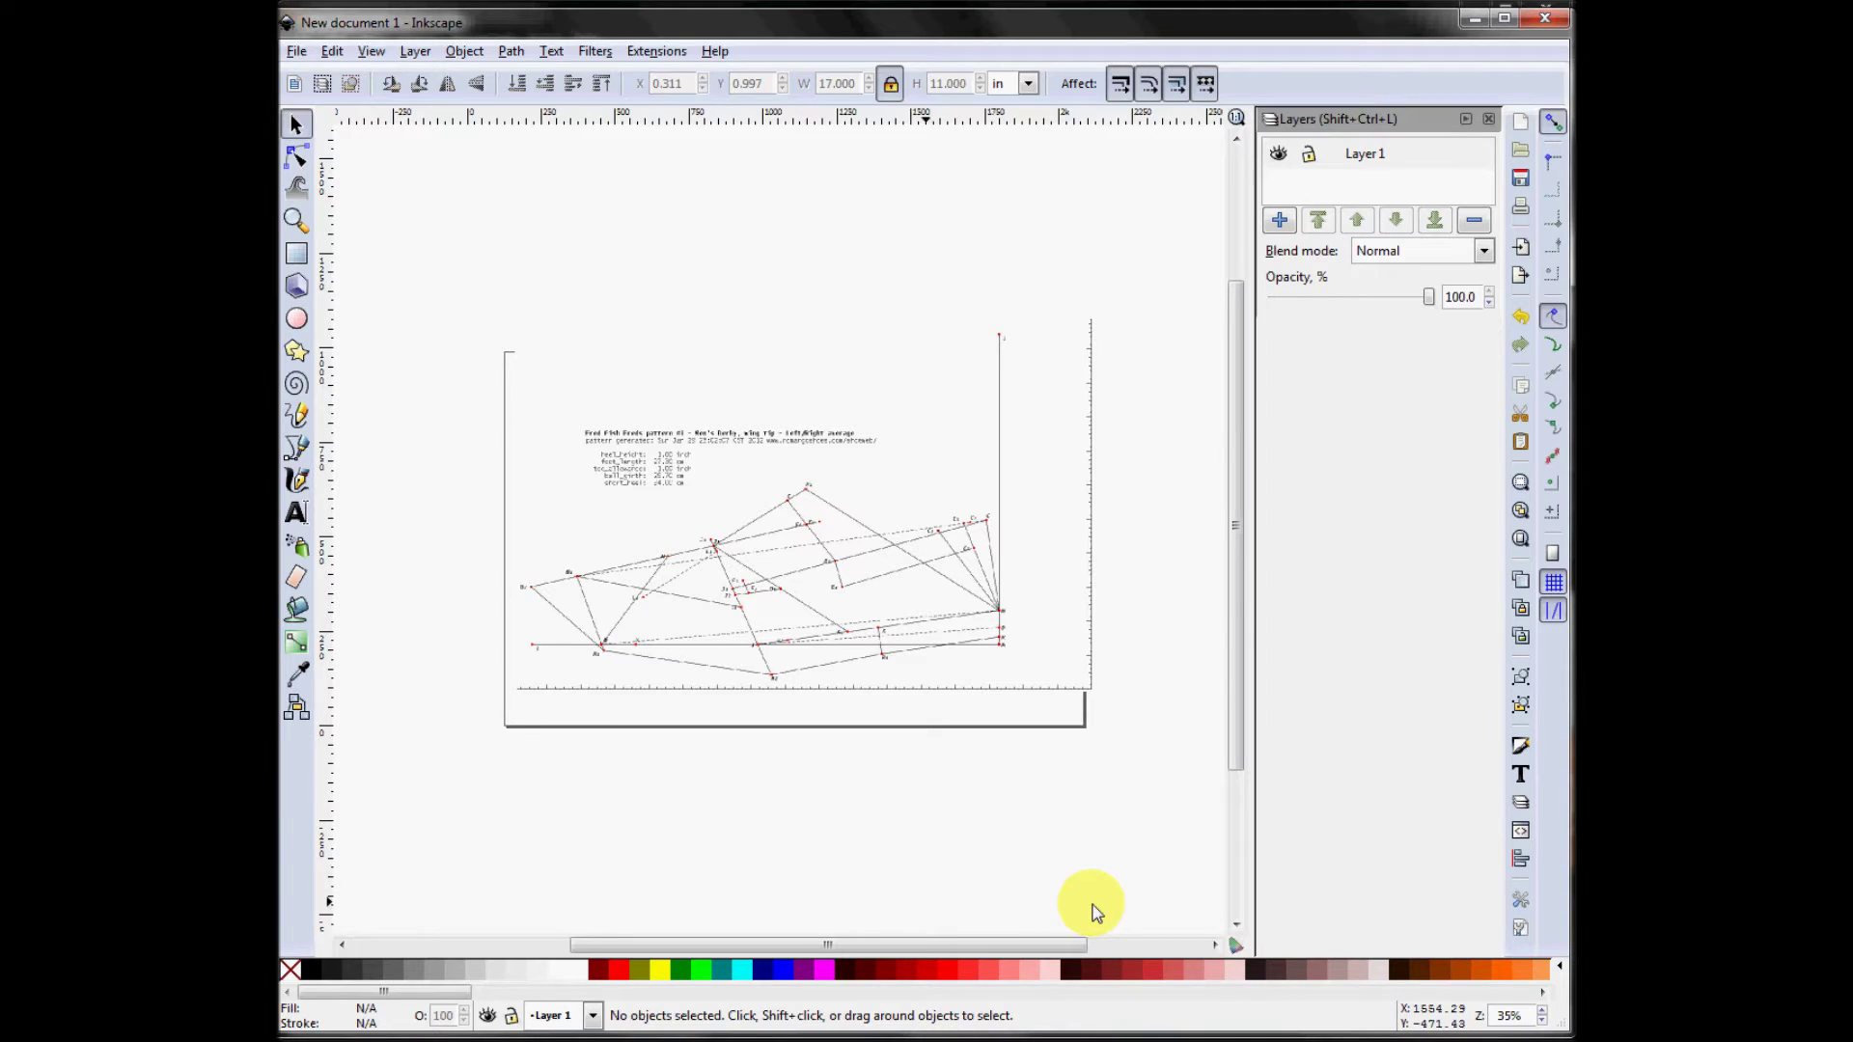
{"action": "double_click", "coordinate": [1364, 156]}
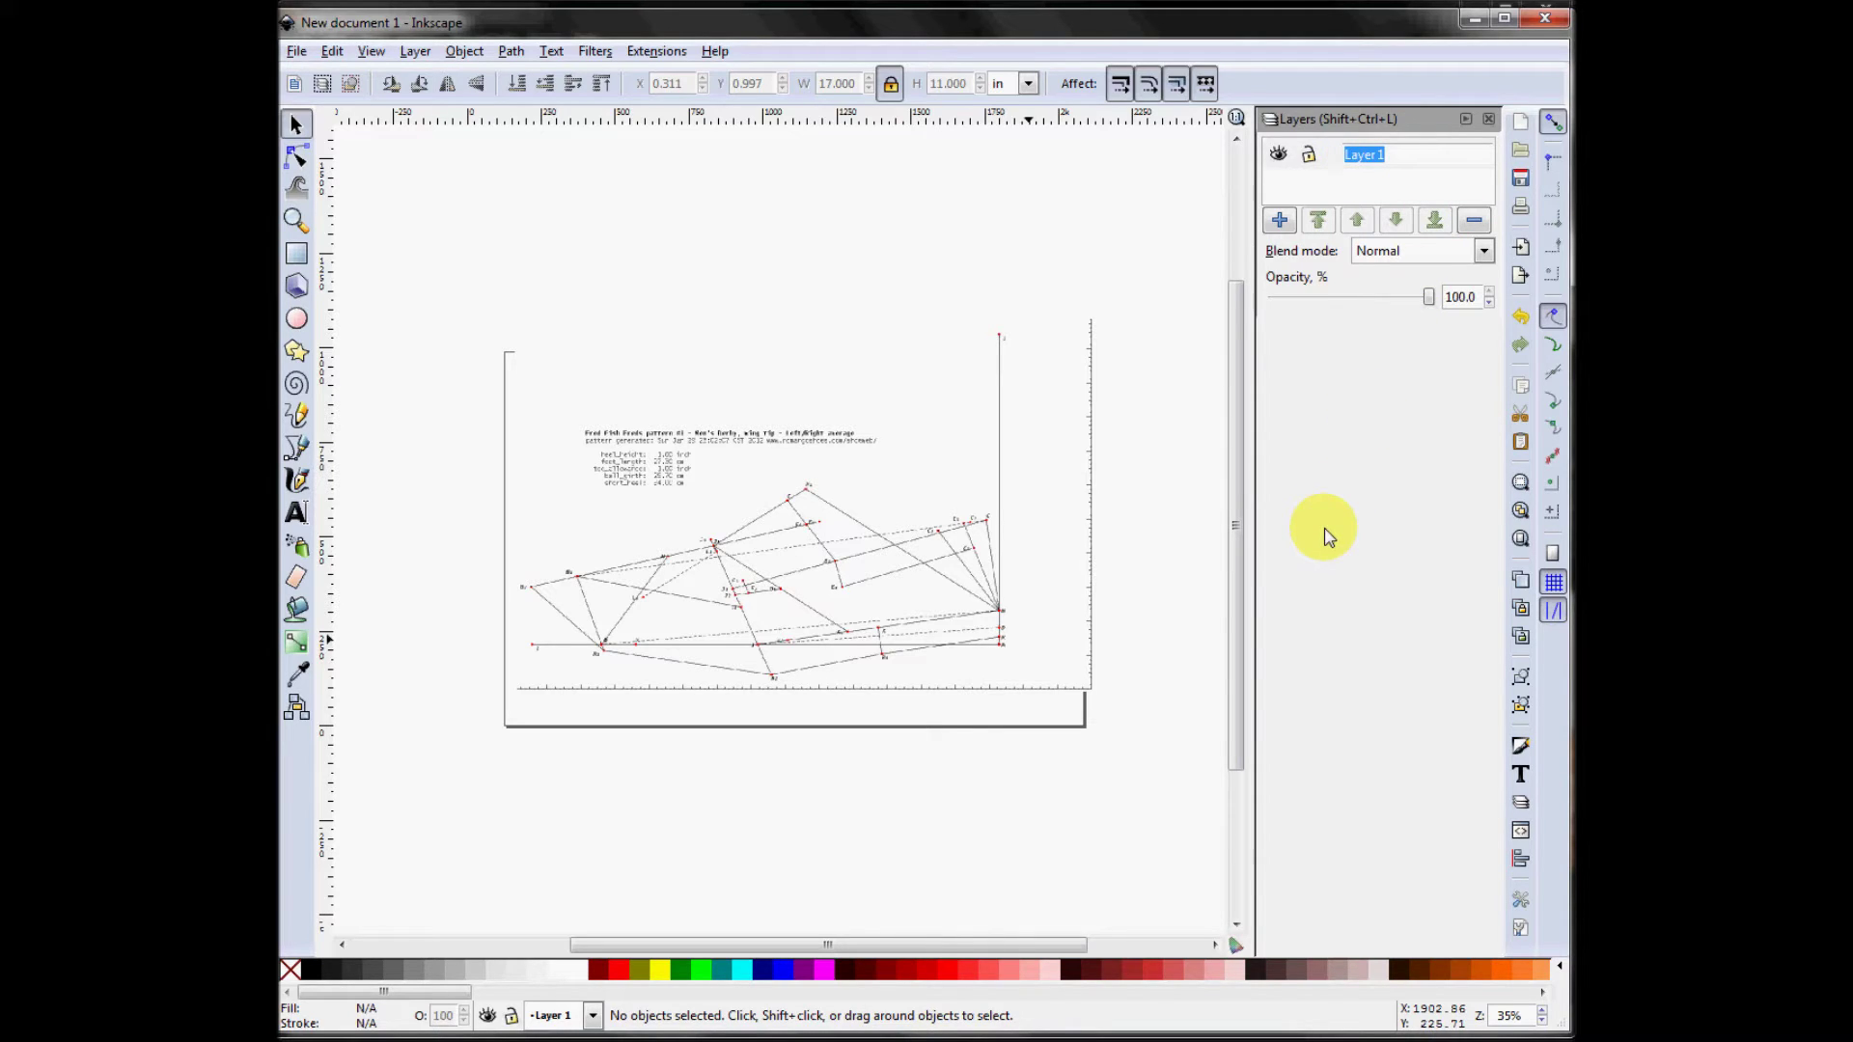
{"action": "type", "text": "generator pattern"}
{"action": "key", "text": "Return"}
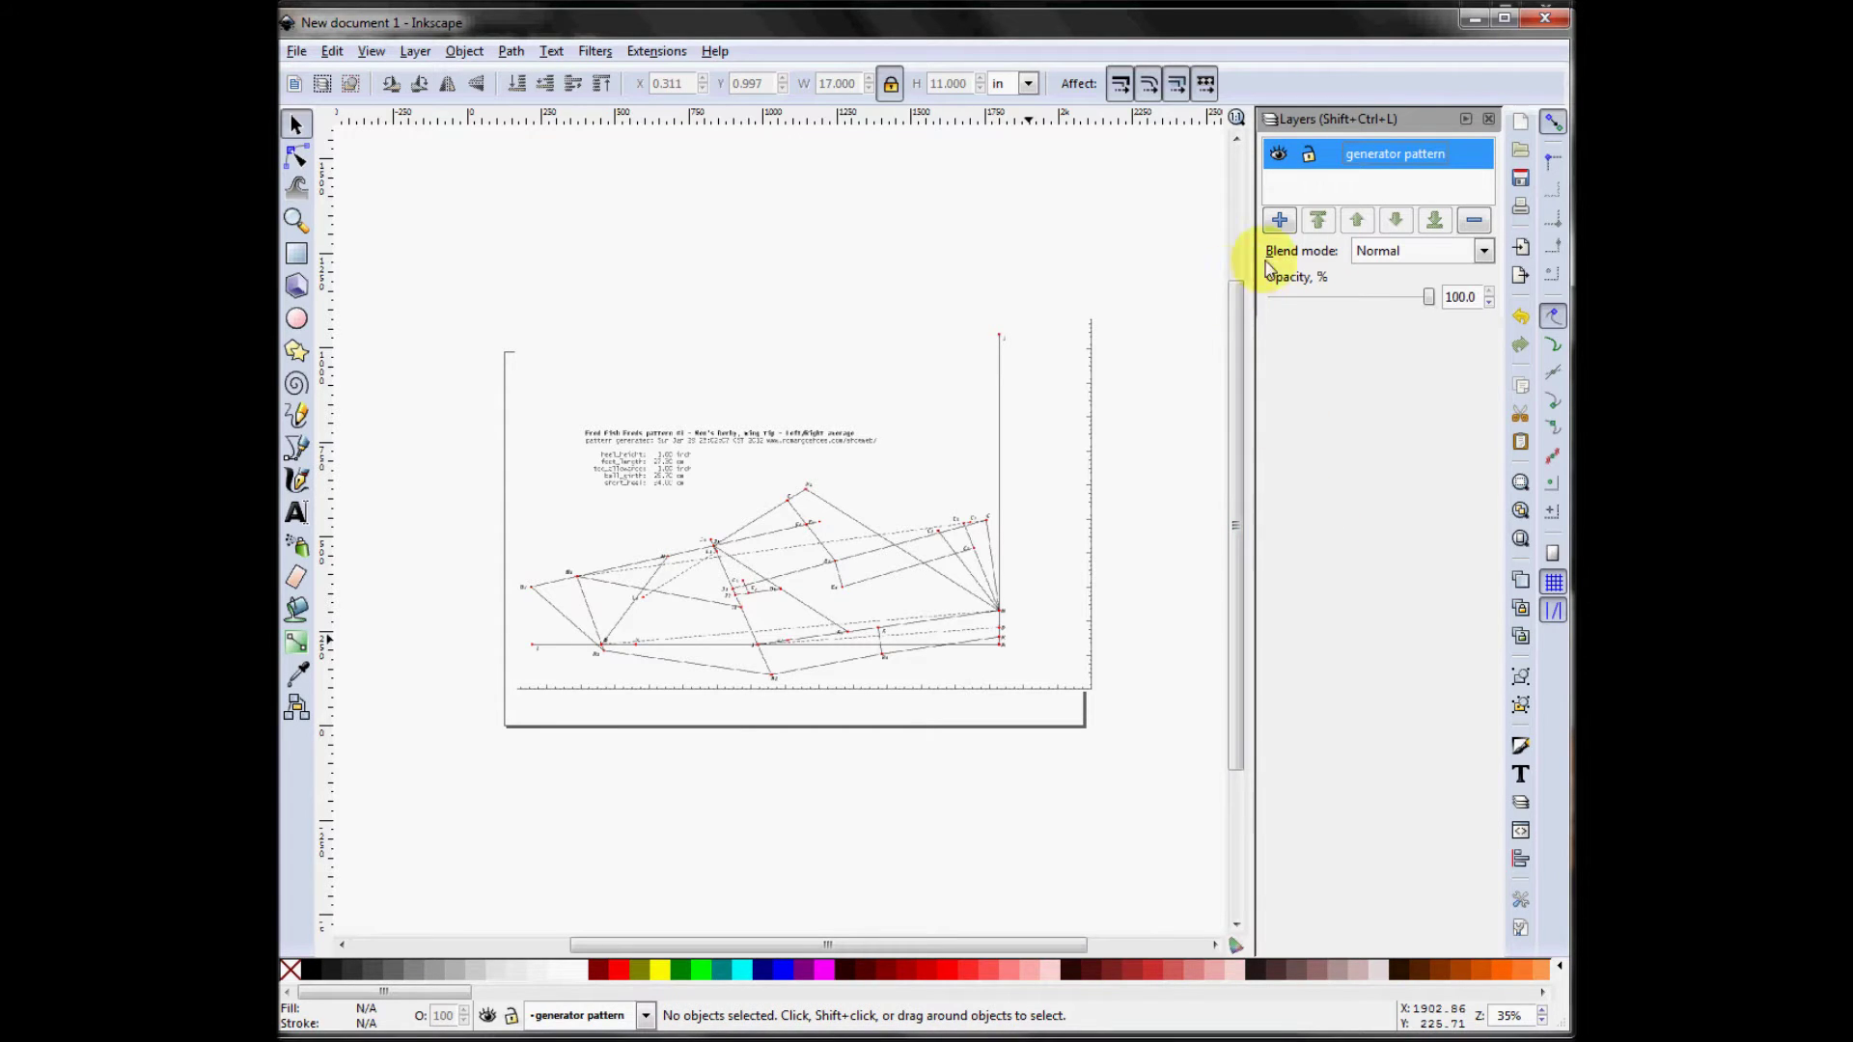
Add a layer named "vamp" above the generator pattern layer.
{"action": "left_click", "coordinate": [1279, 220]}
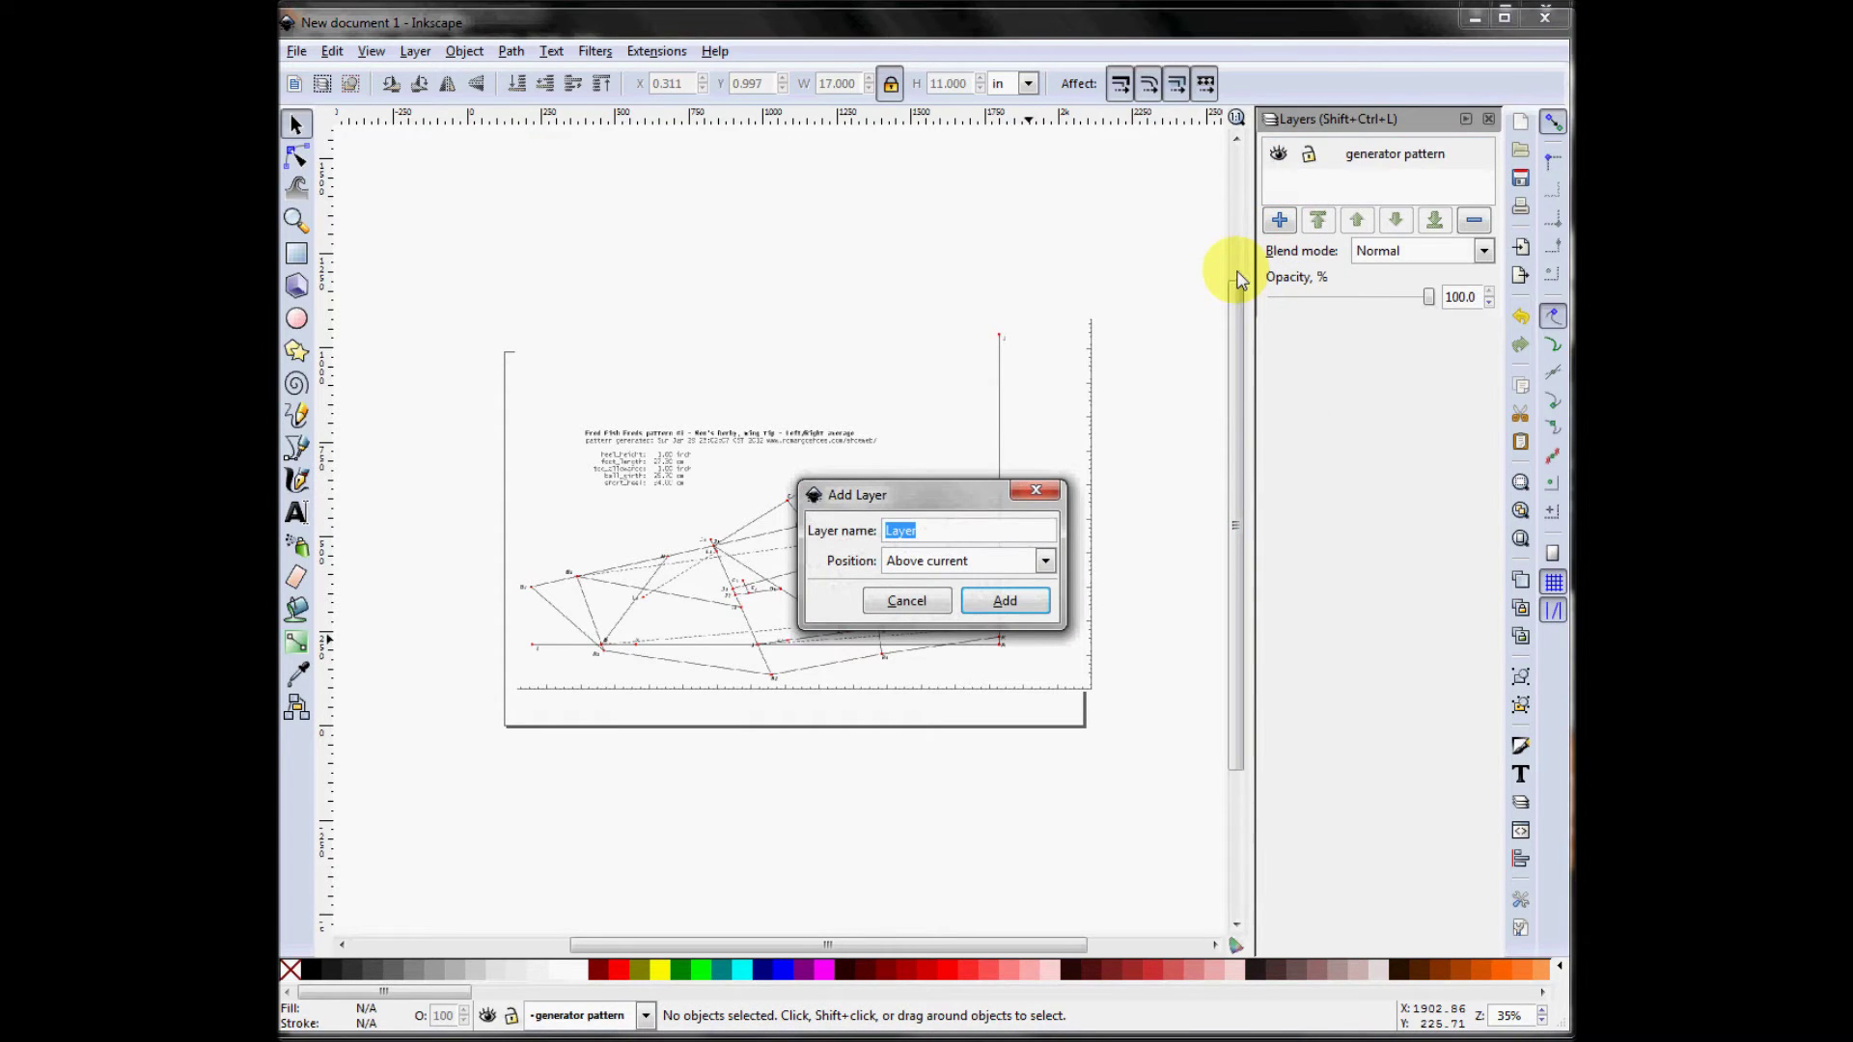
{"action": "type", "text": "vamp"}
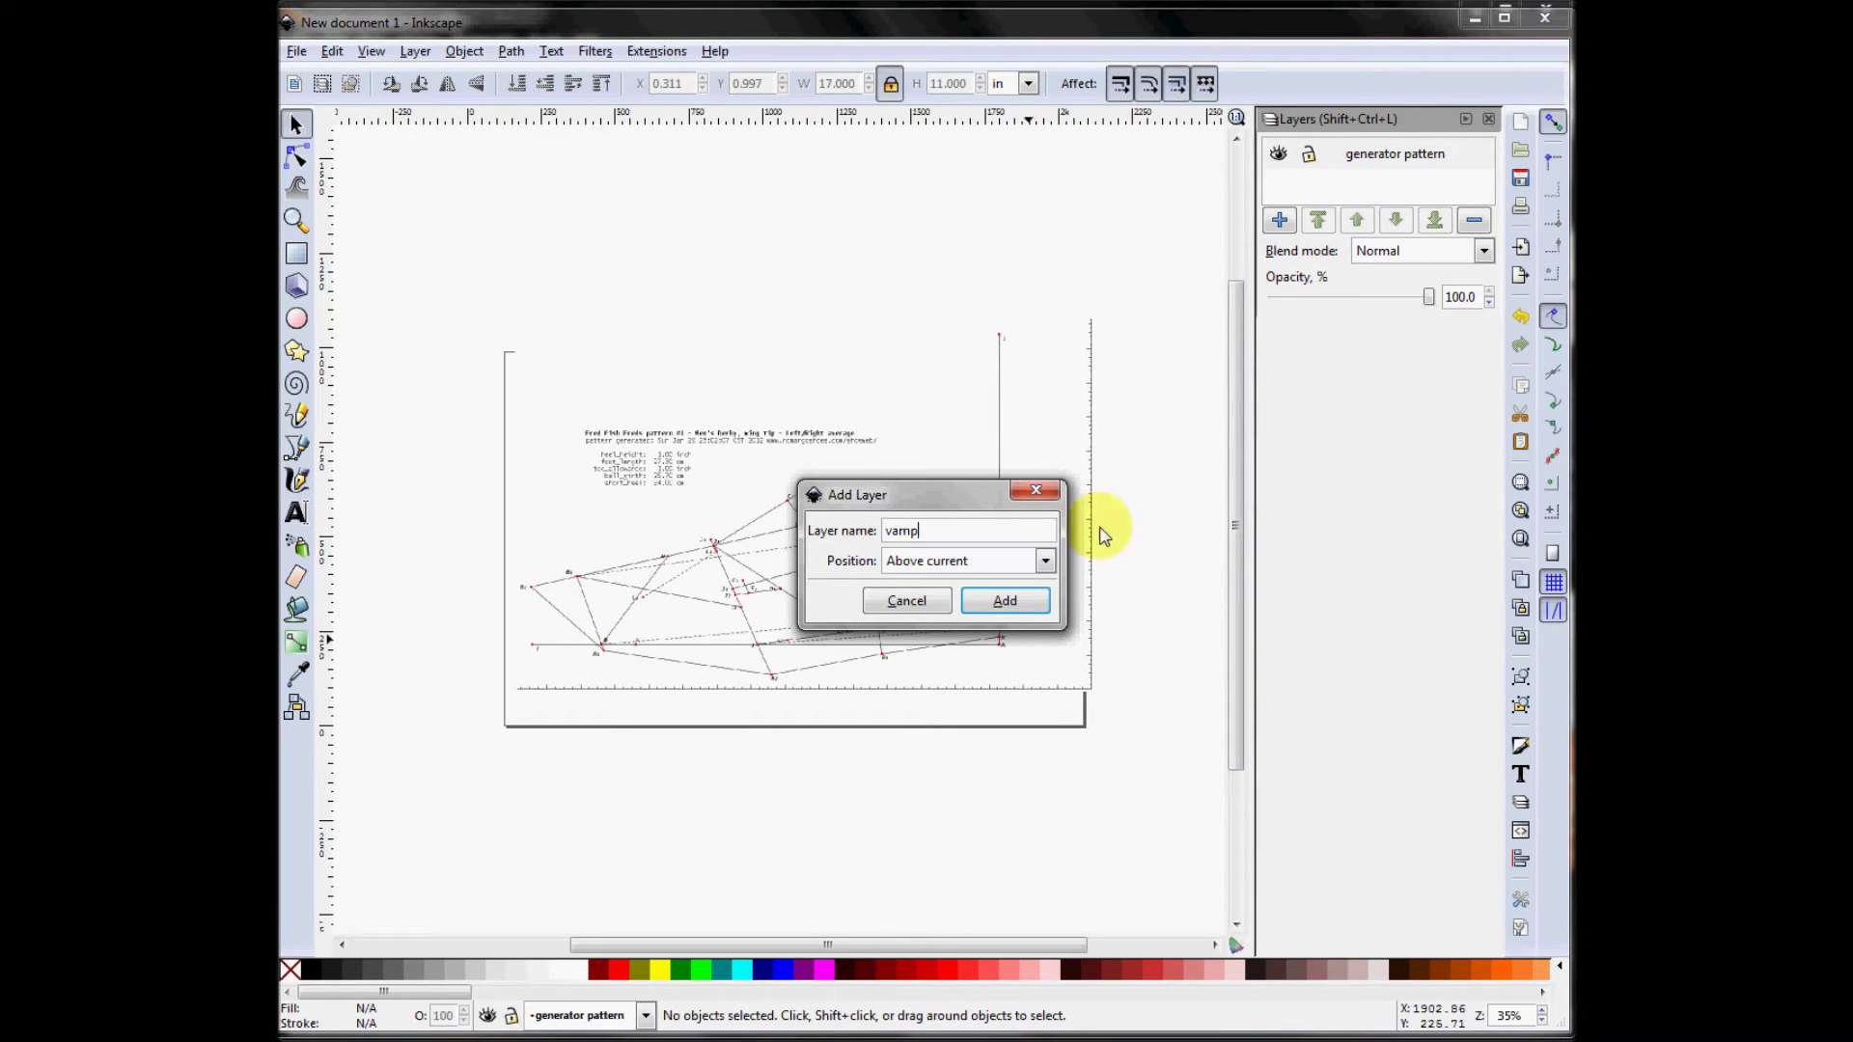
{"action": "left_click", "coordinate": [982, 605]}
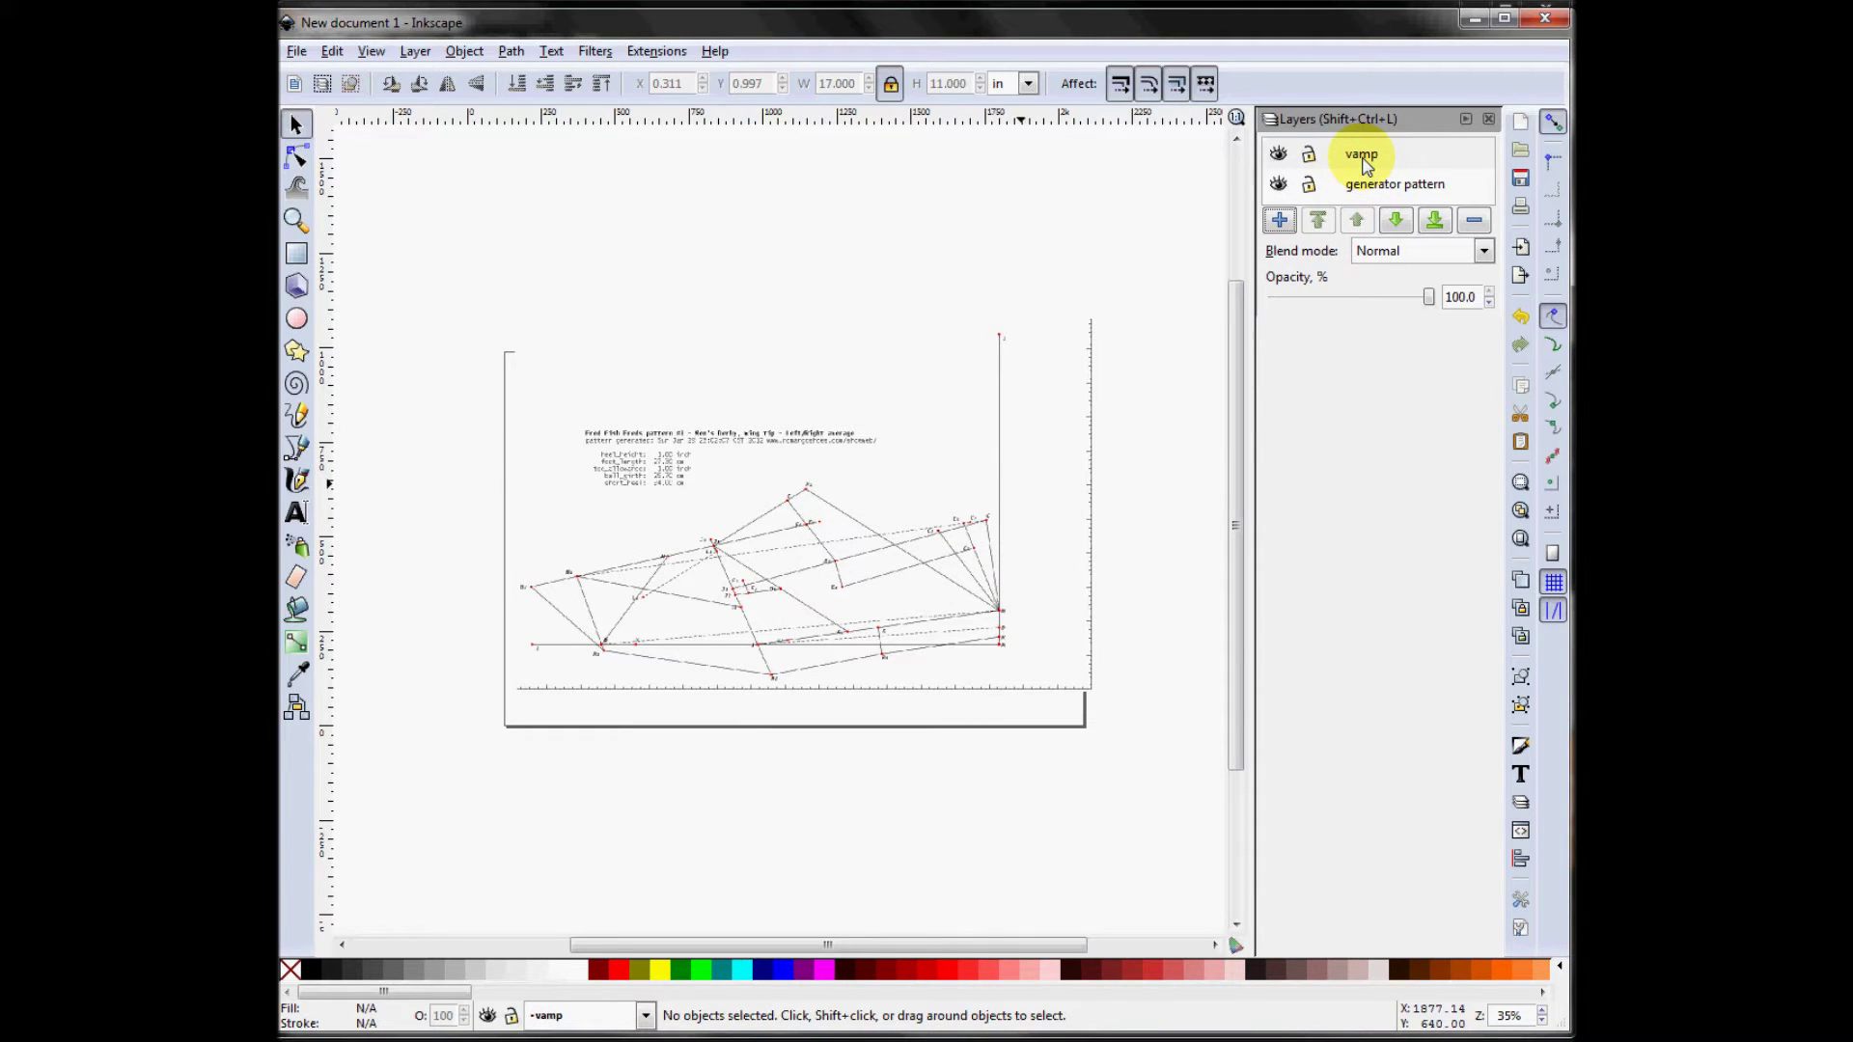
Move the pattern image to about X 1.49, Y 2.30 in.
{"action": "scroll", "coordinate": [752, 534], "scroll_direction": "down", "scroll_amount": 2}
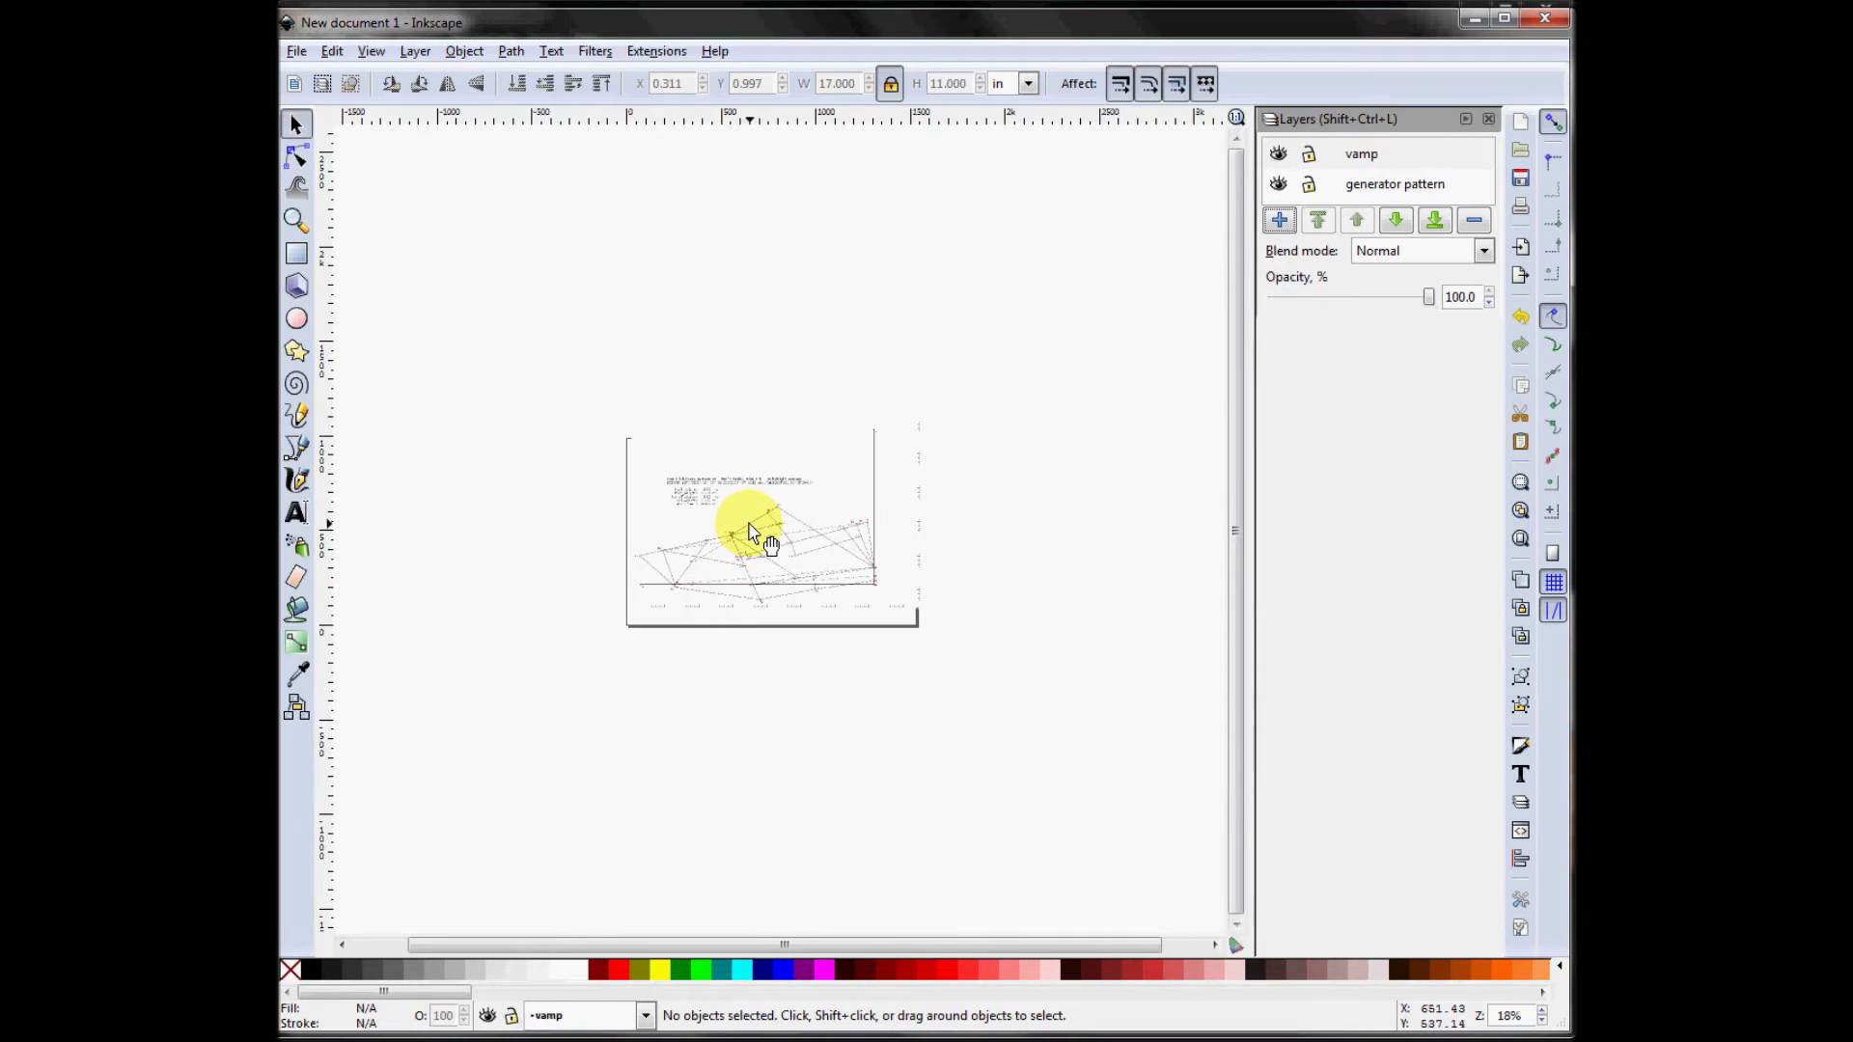
{"action": "scroll", "coordinate": [752, 534], "scroll_direction": "up", "scroll_amount": 4}
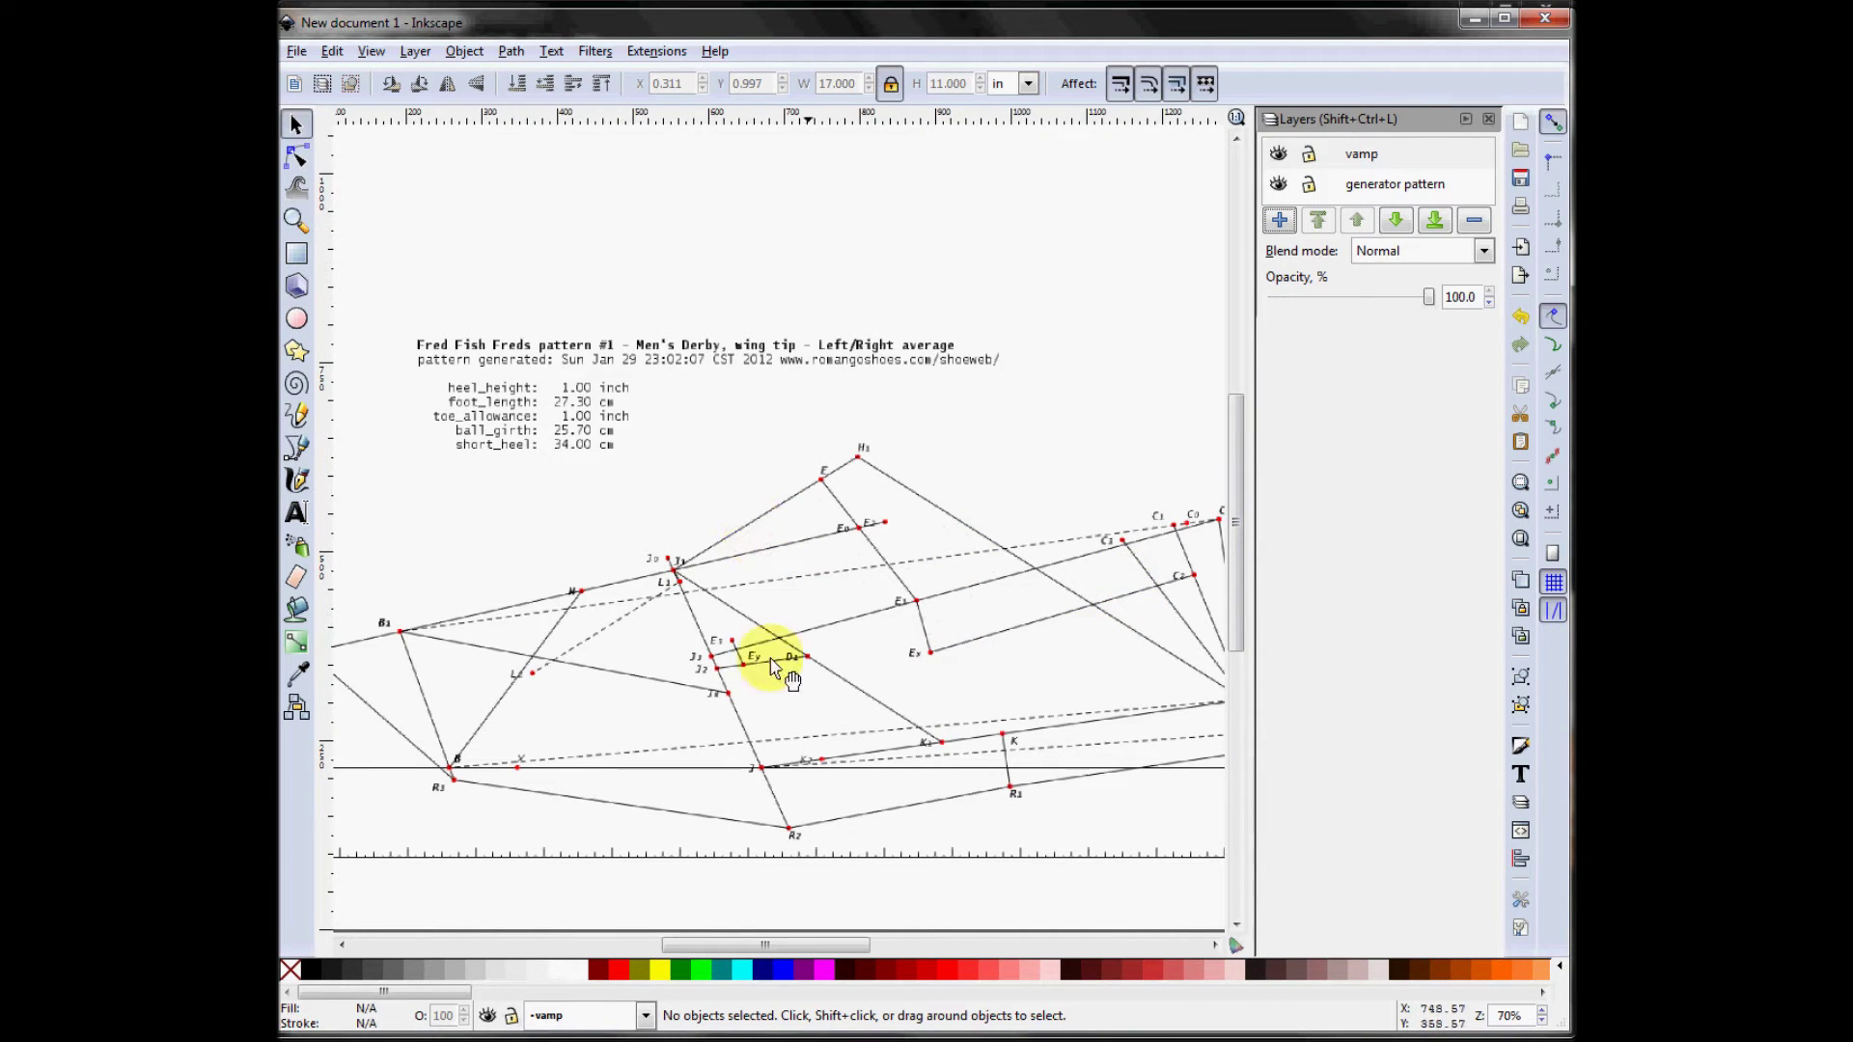
{"action": "mouse_move", "coordinate": [567, 743]}
{"action": "left_mouse_down"}
{"action": "mouse_move", "coordinate": [641, 725]}
{"action": "mouse_move", "coordinate": [646, 654]}
{"action": "left_mouse_up"}
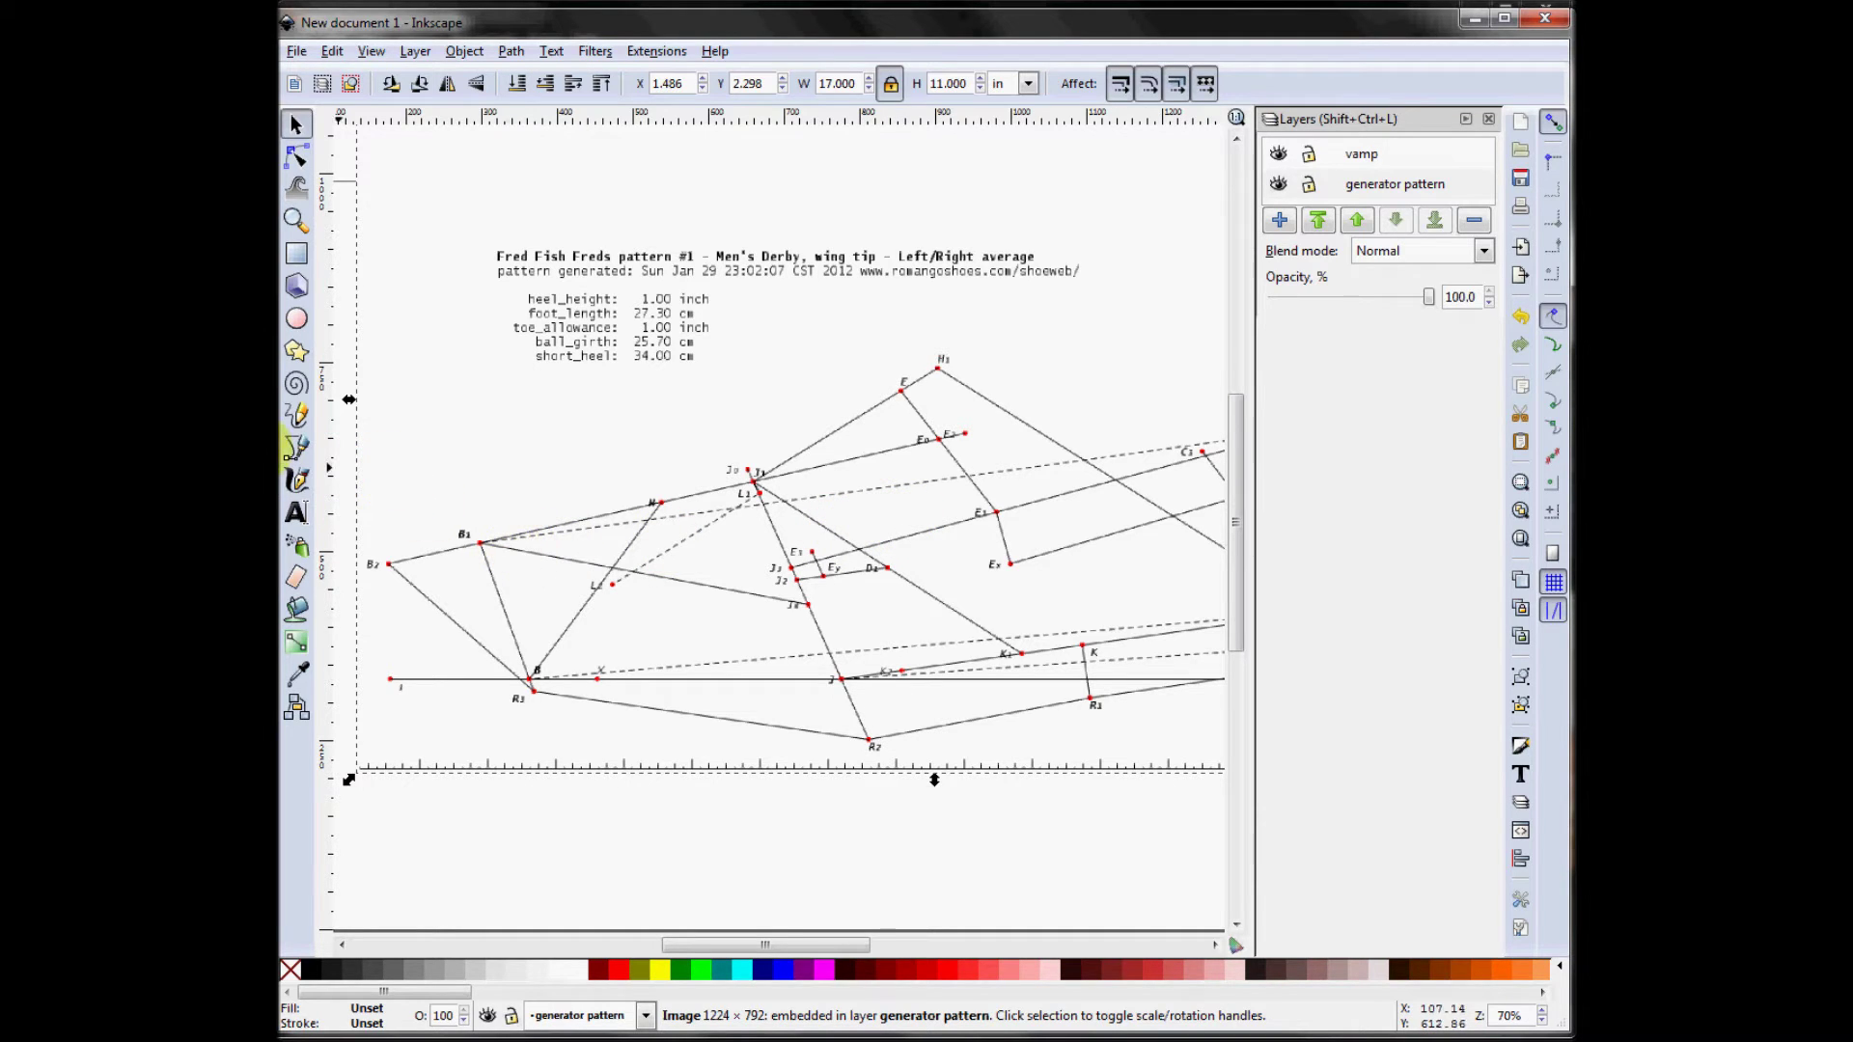
Draw a closed straight-line vamp outline with the Bezier tool from E2 to B2, just below the lower R points, up to K, around the notch and back.
{"action": "left_click", "coordinate": [295, 449]}
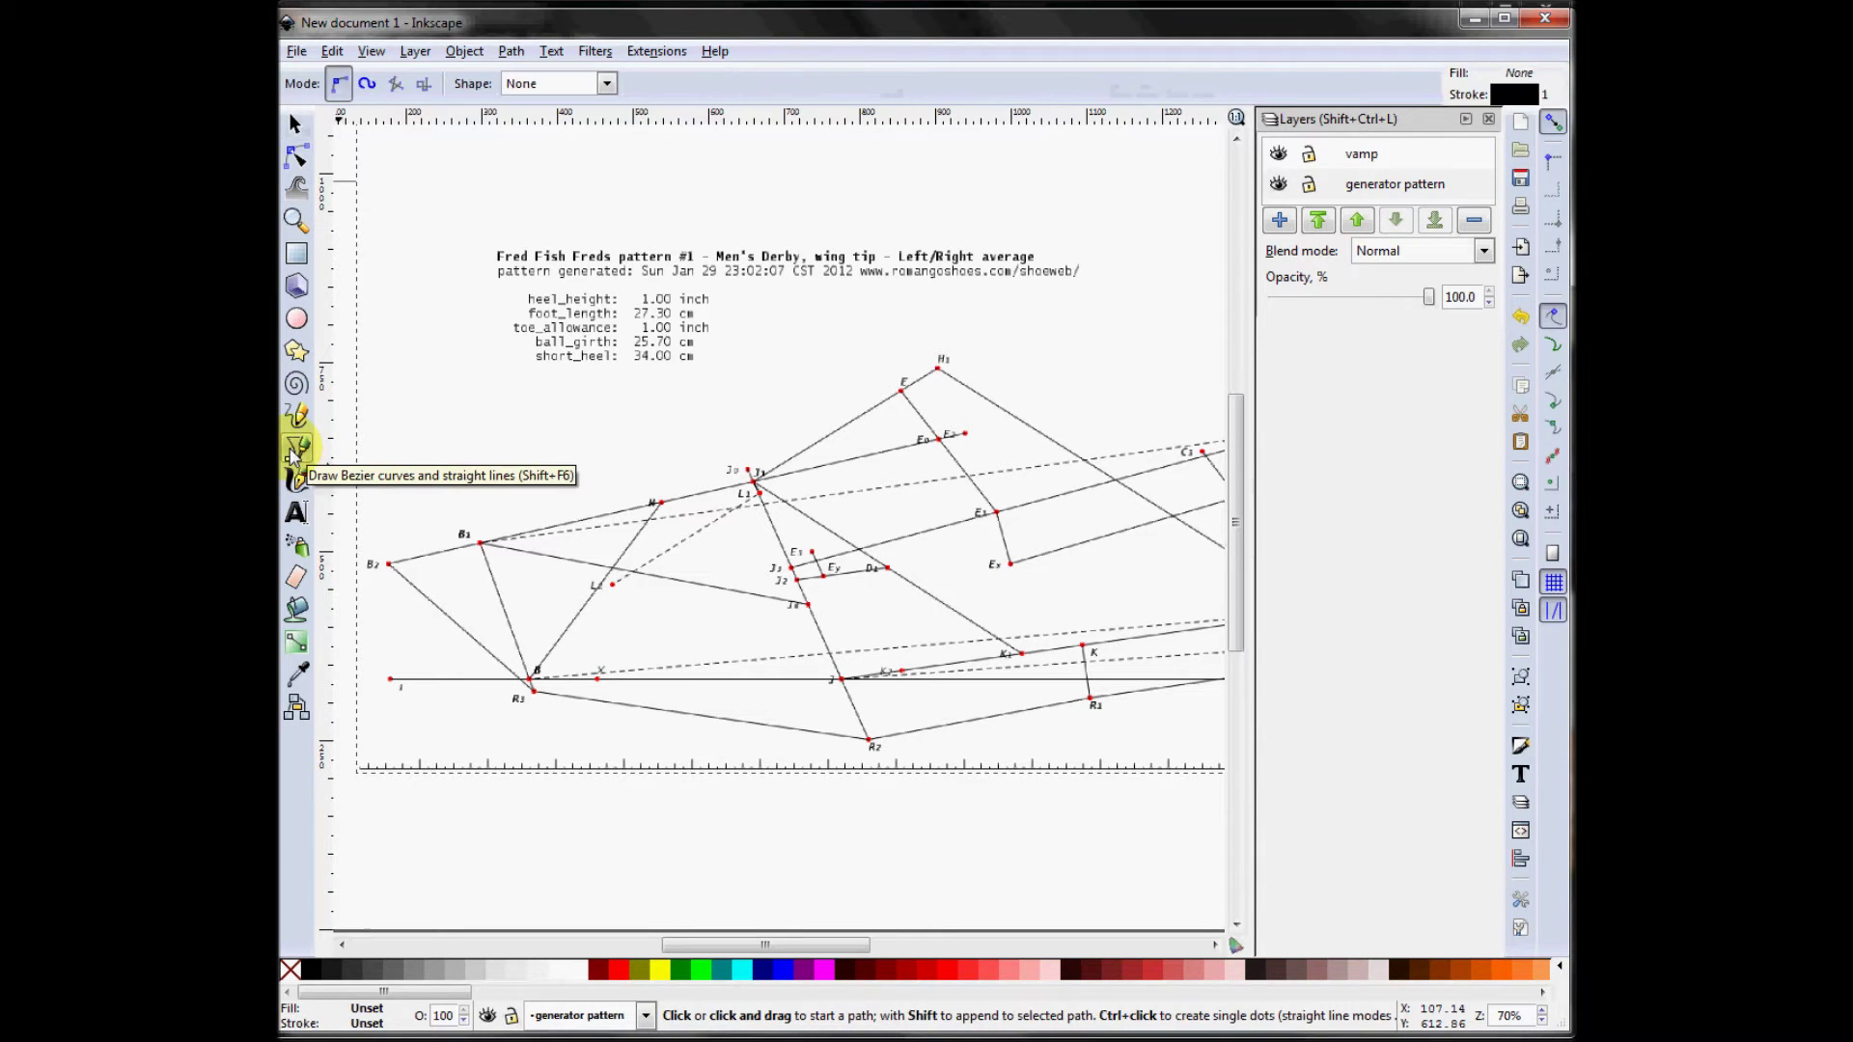
{"action": "left_click", "coordinate": [967, 432]}
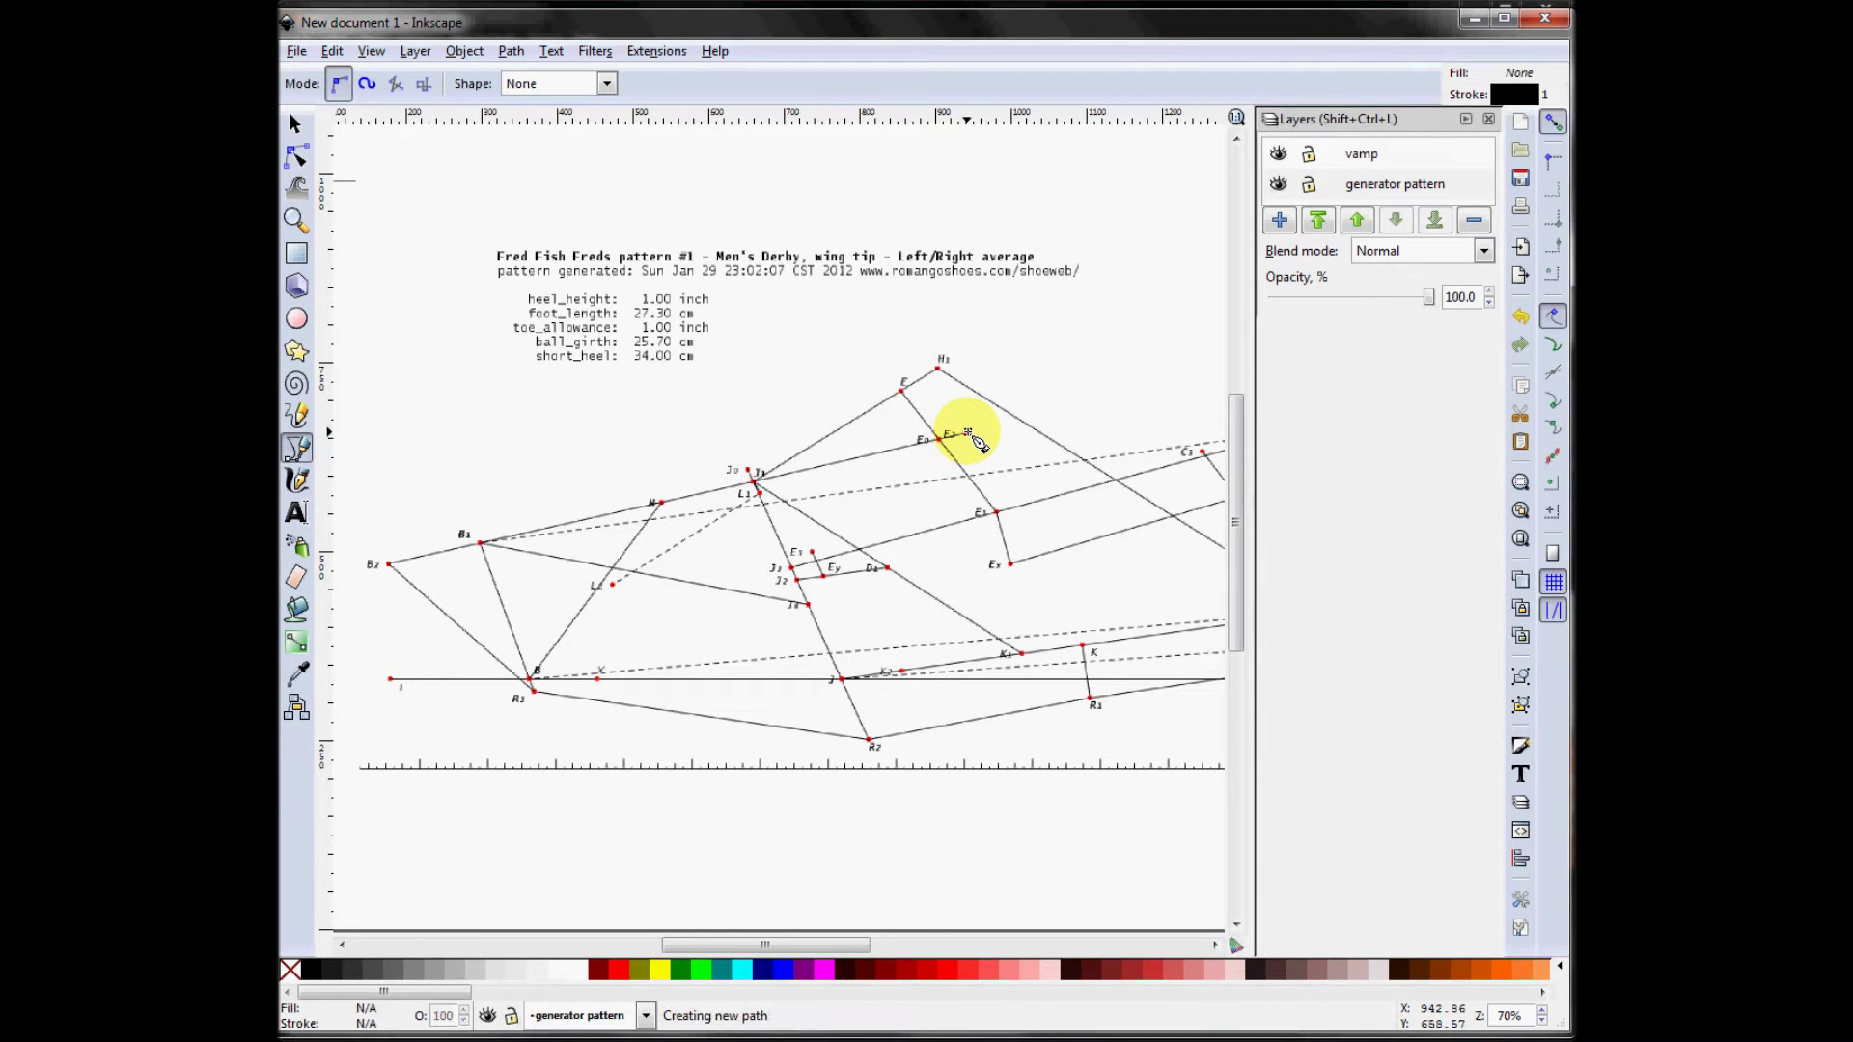
{"action": "left_click", "coordinate": [388, 564]}
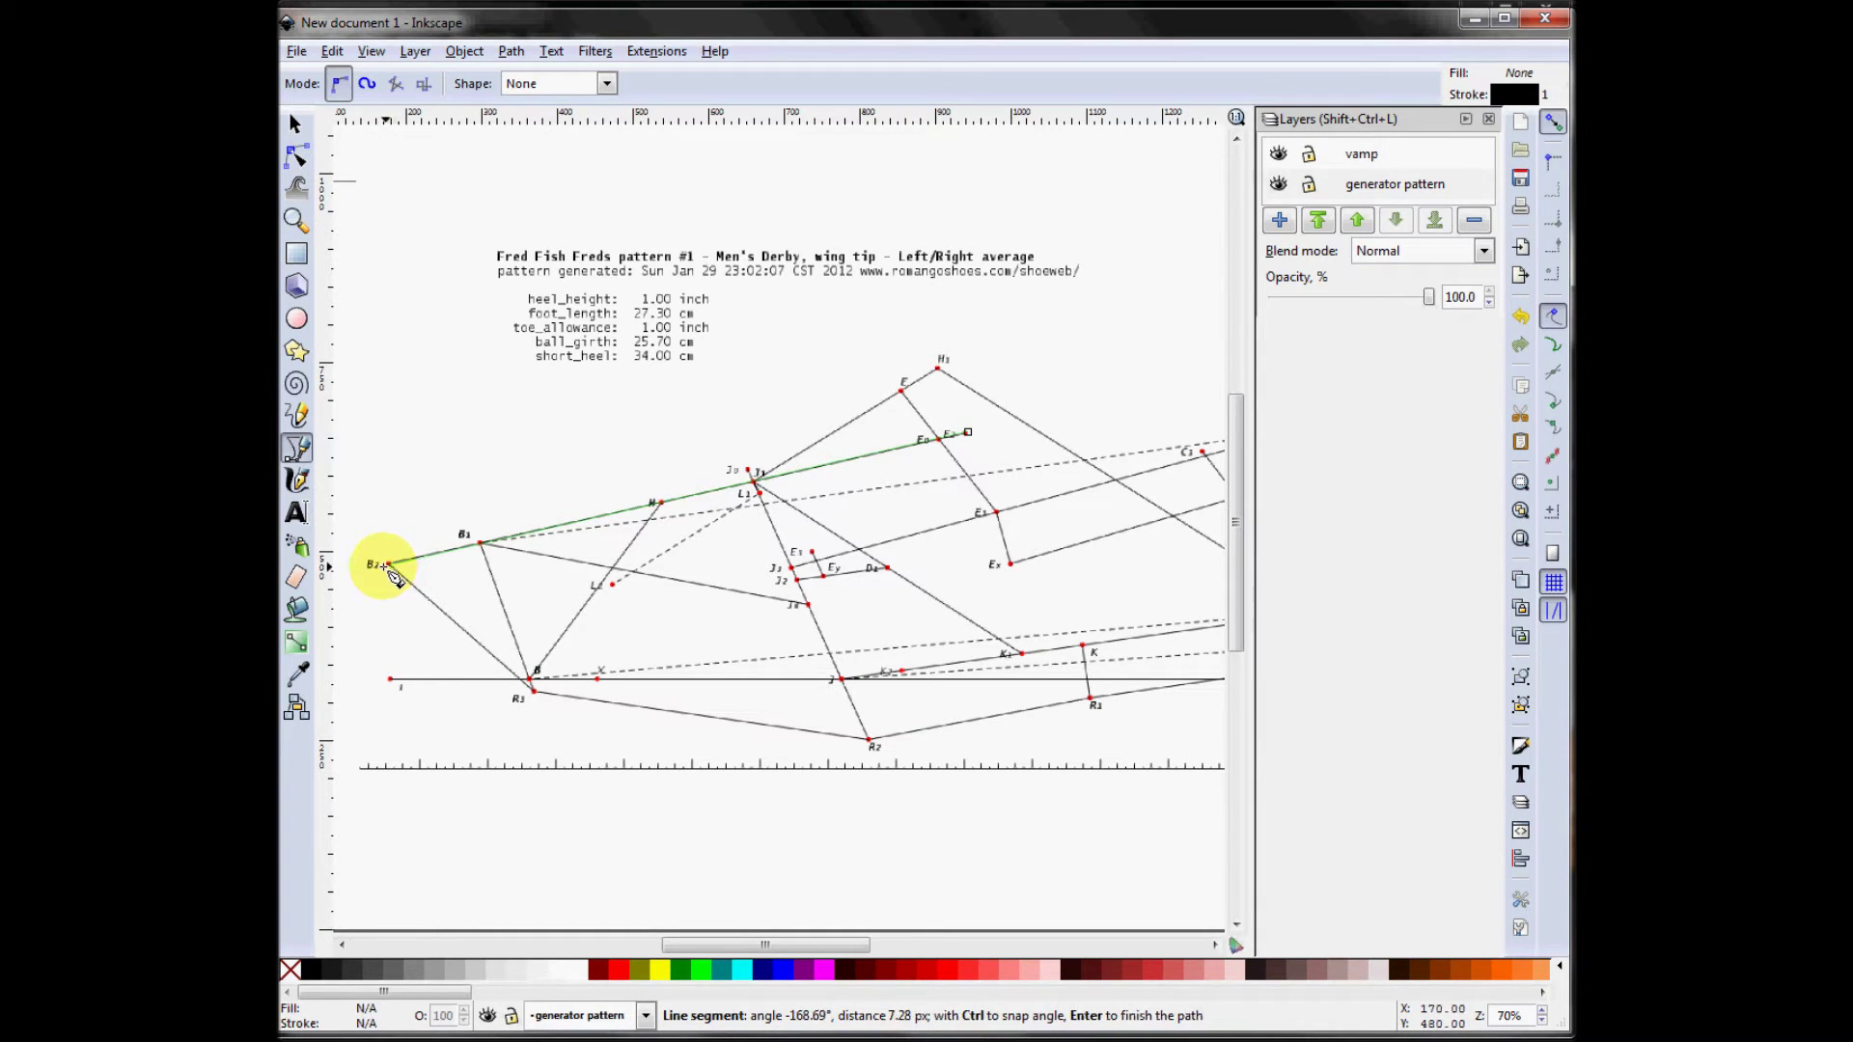
{"action": "left_click", "coordinate": [538, 712]}
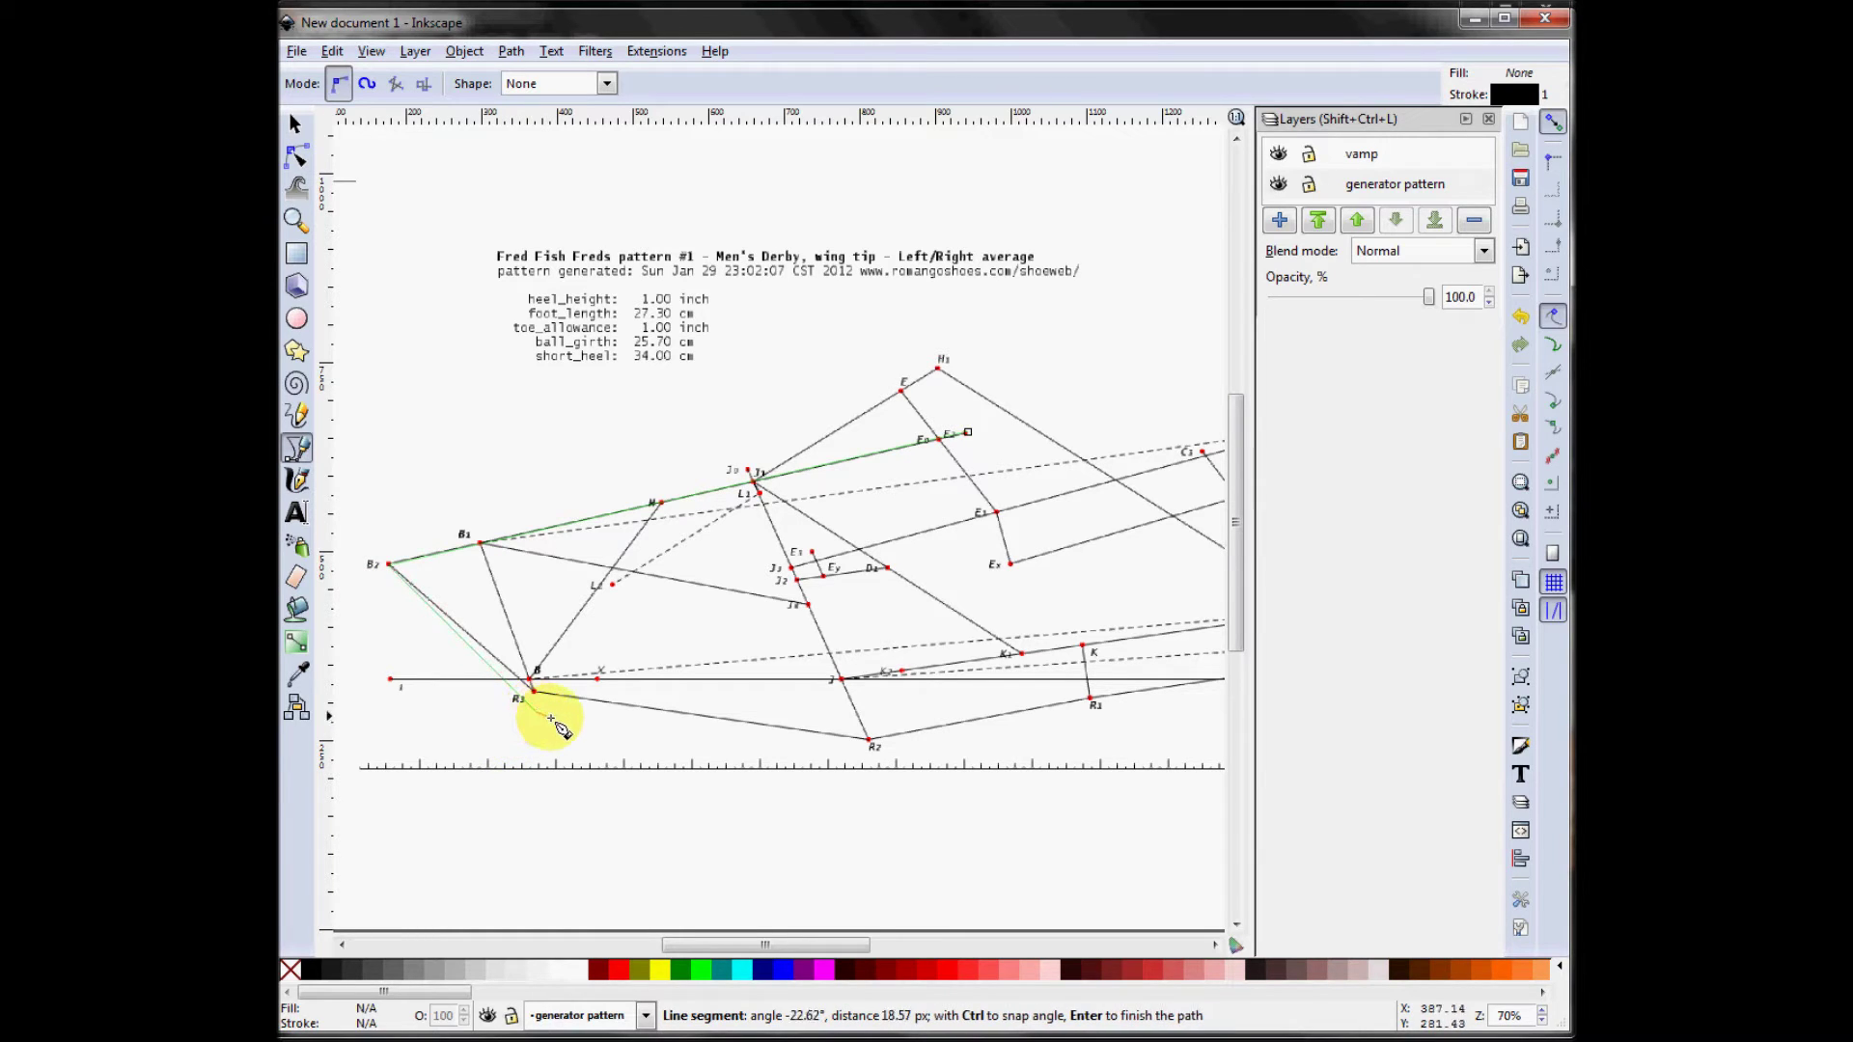
{"action": "left_click", "coordinate": [846, 754]}
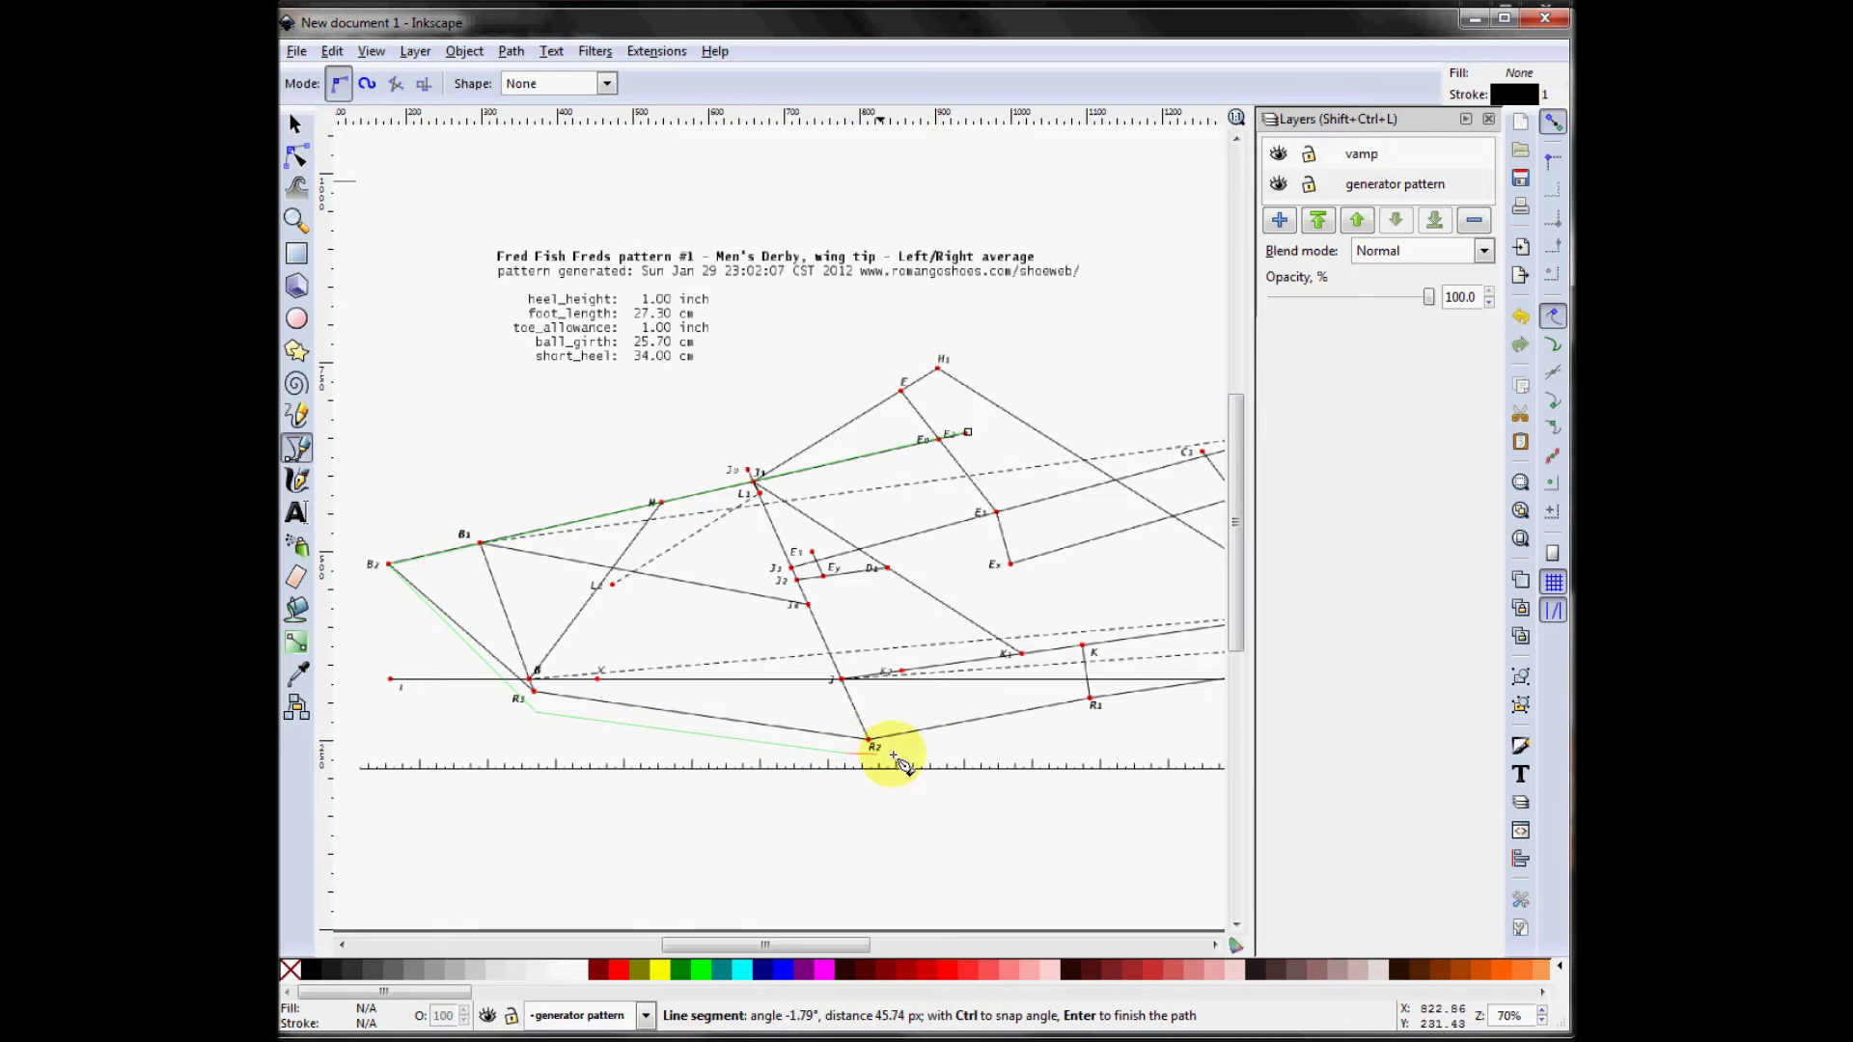
{"action": "left_click", "coordinate": [1092, 707]}
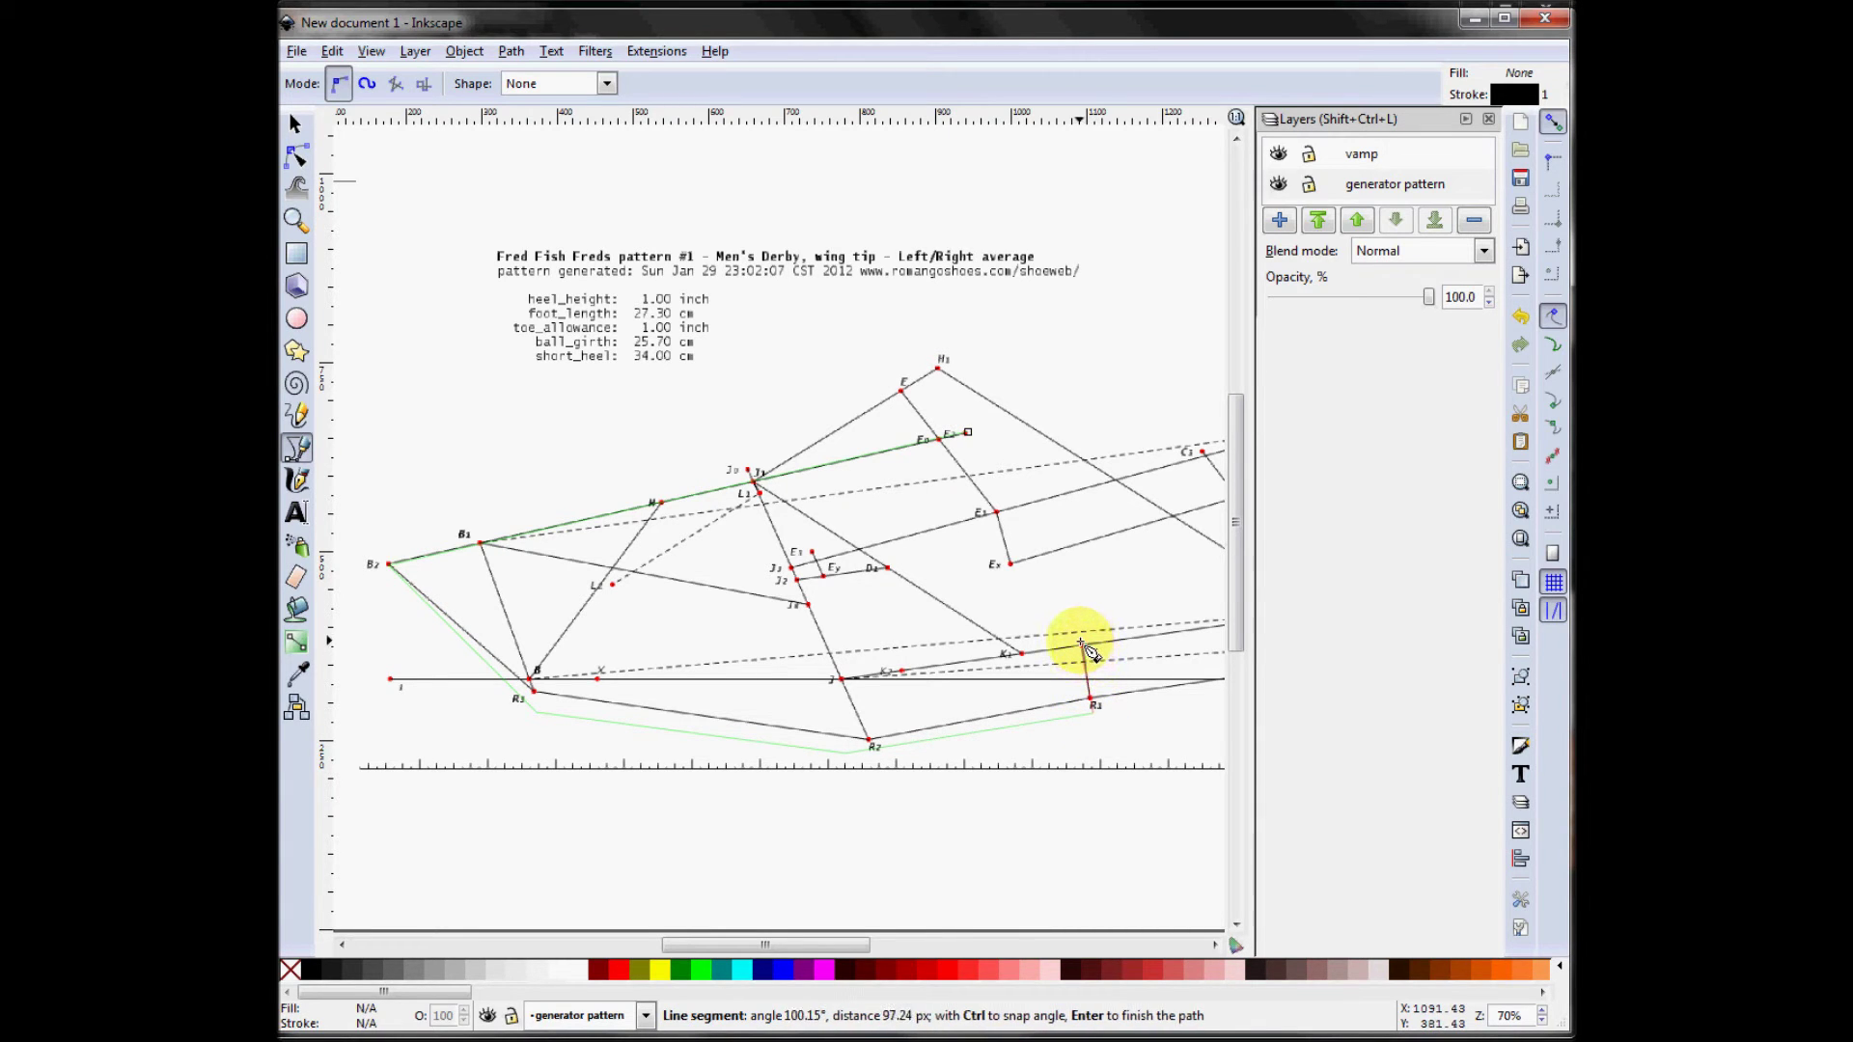
{"action": "left_click", "coordinate": [1081, 643]}
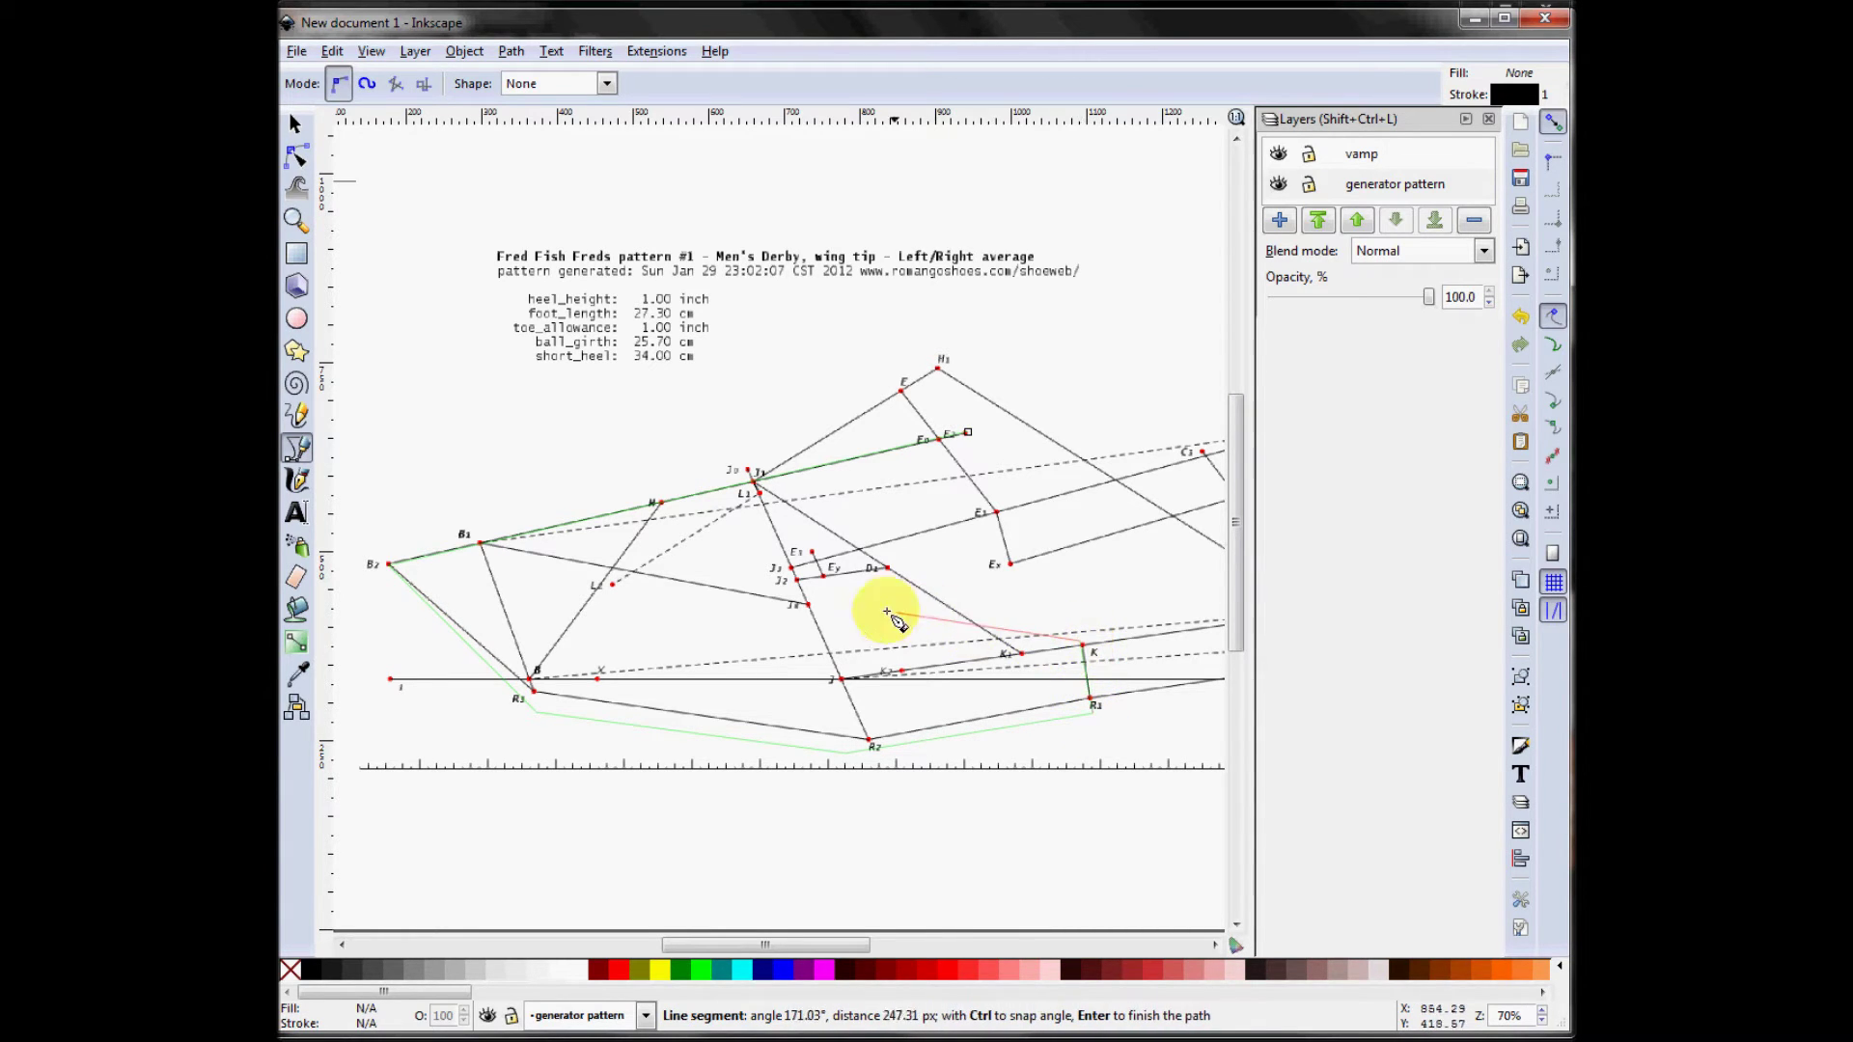
{"action": "left_click", "coordinate": [809, 555]}
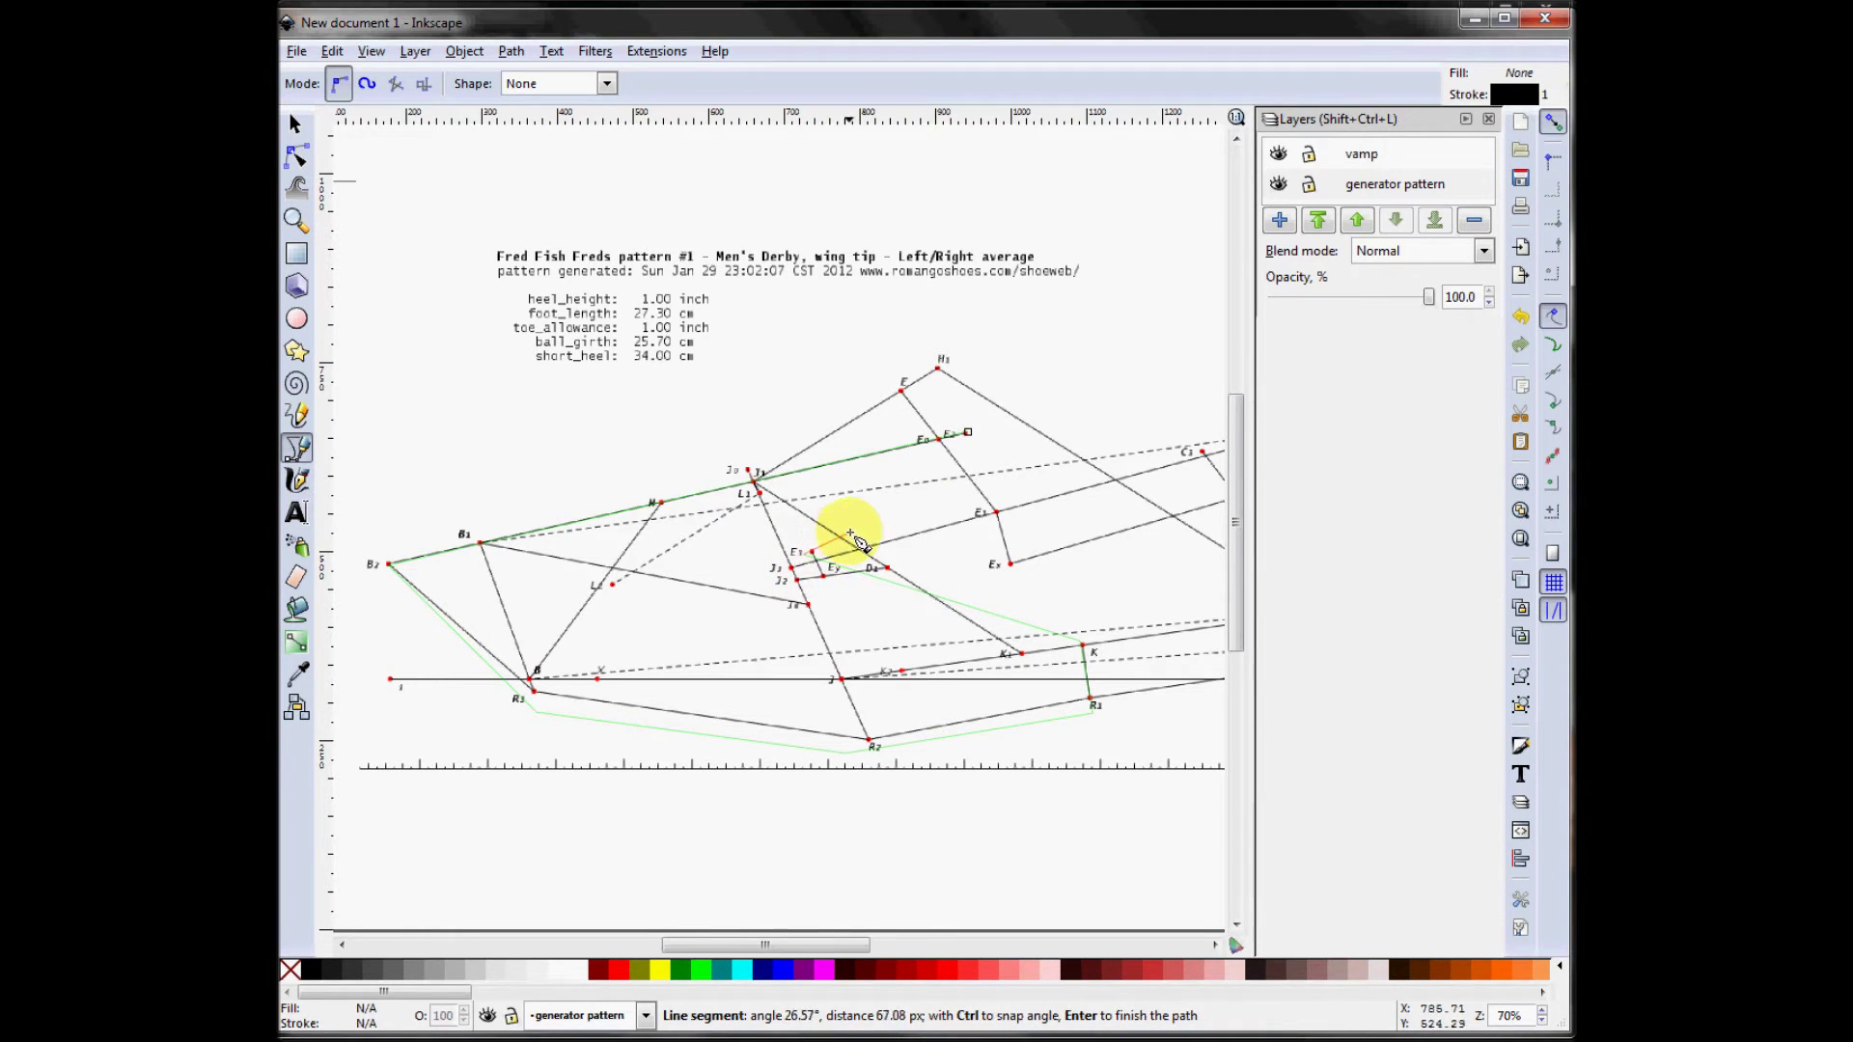
{"action": "left_click", "coordinate": [993, 512]}
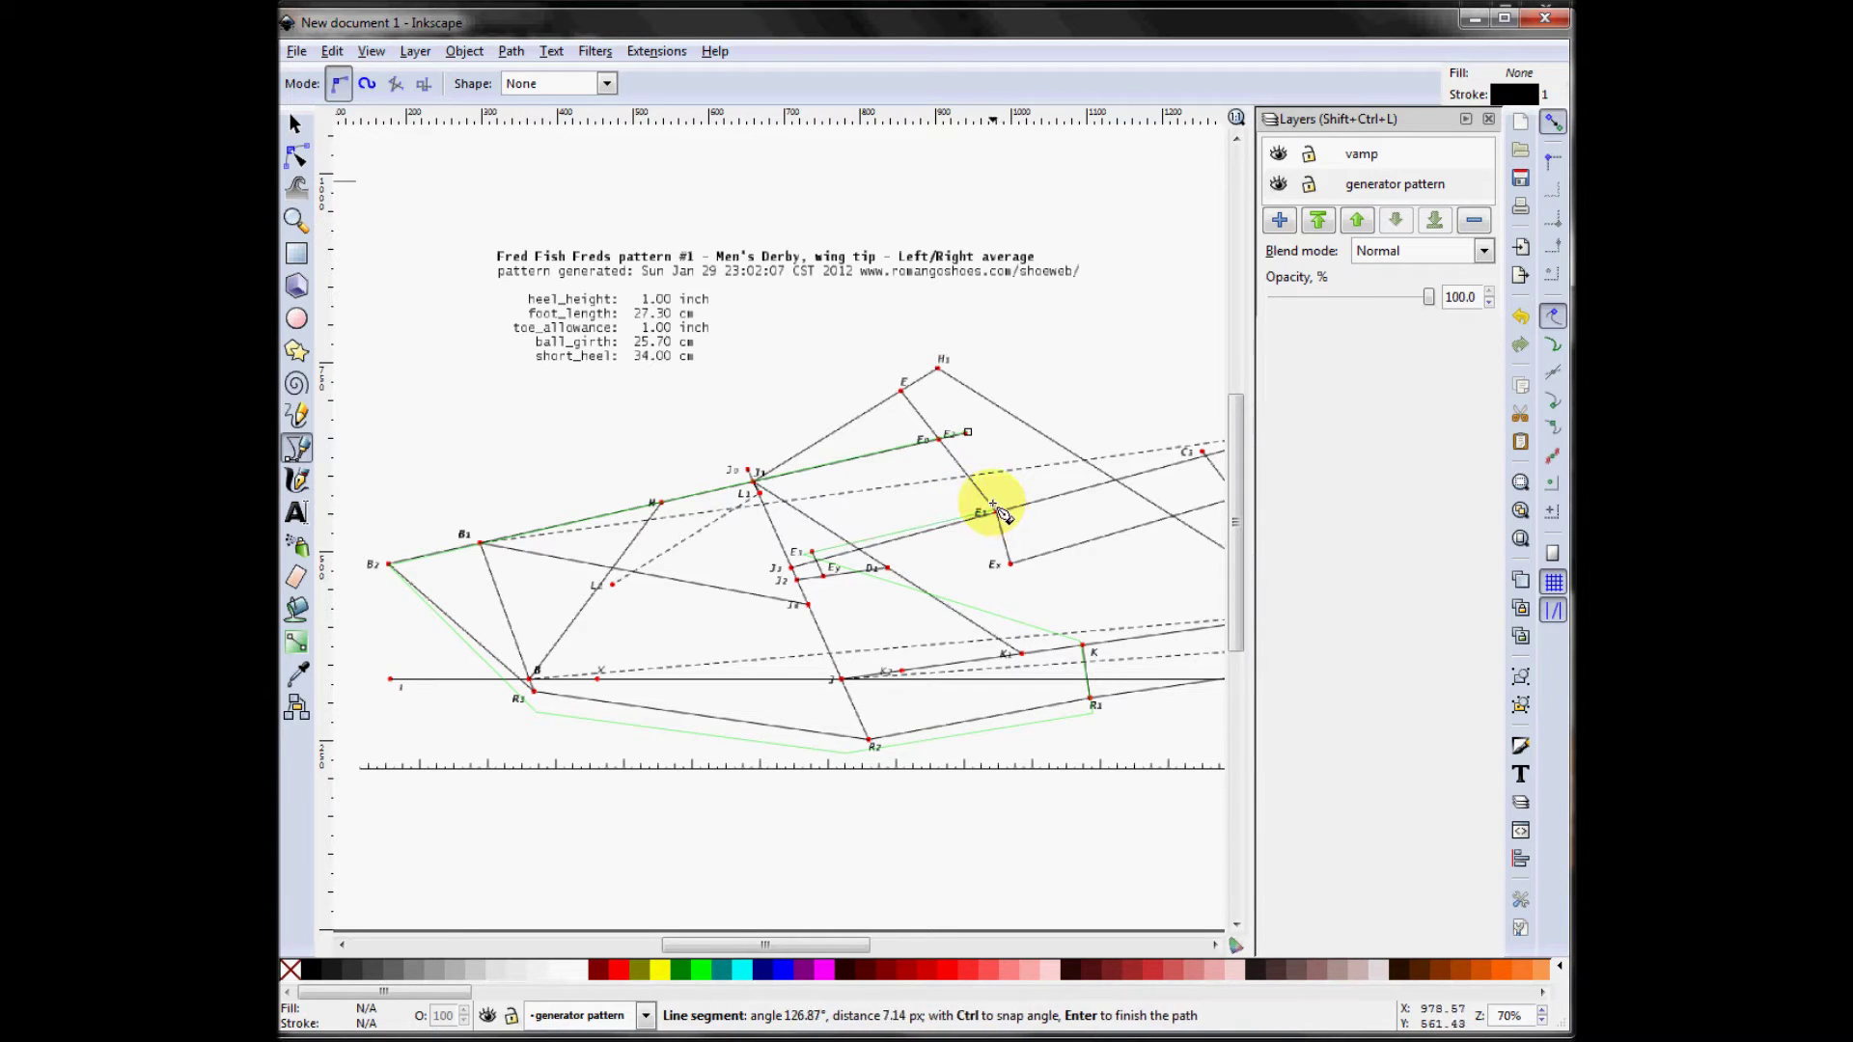
{"action": "left_click", "coordinate": [968, 432]}
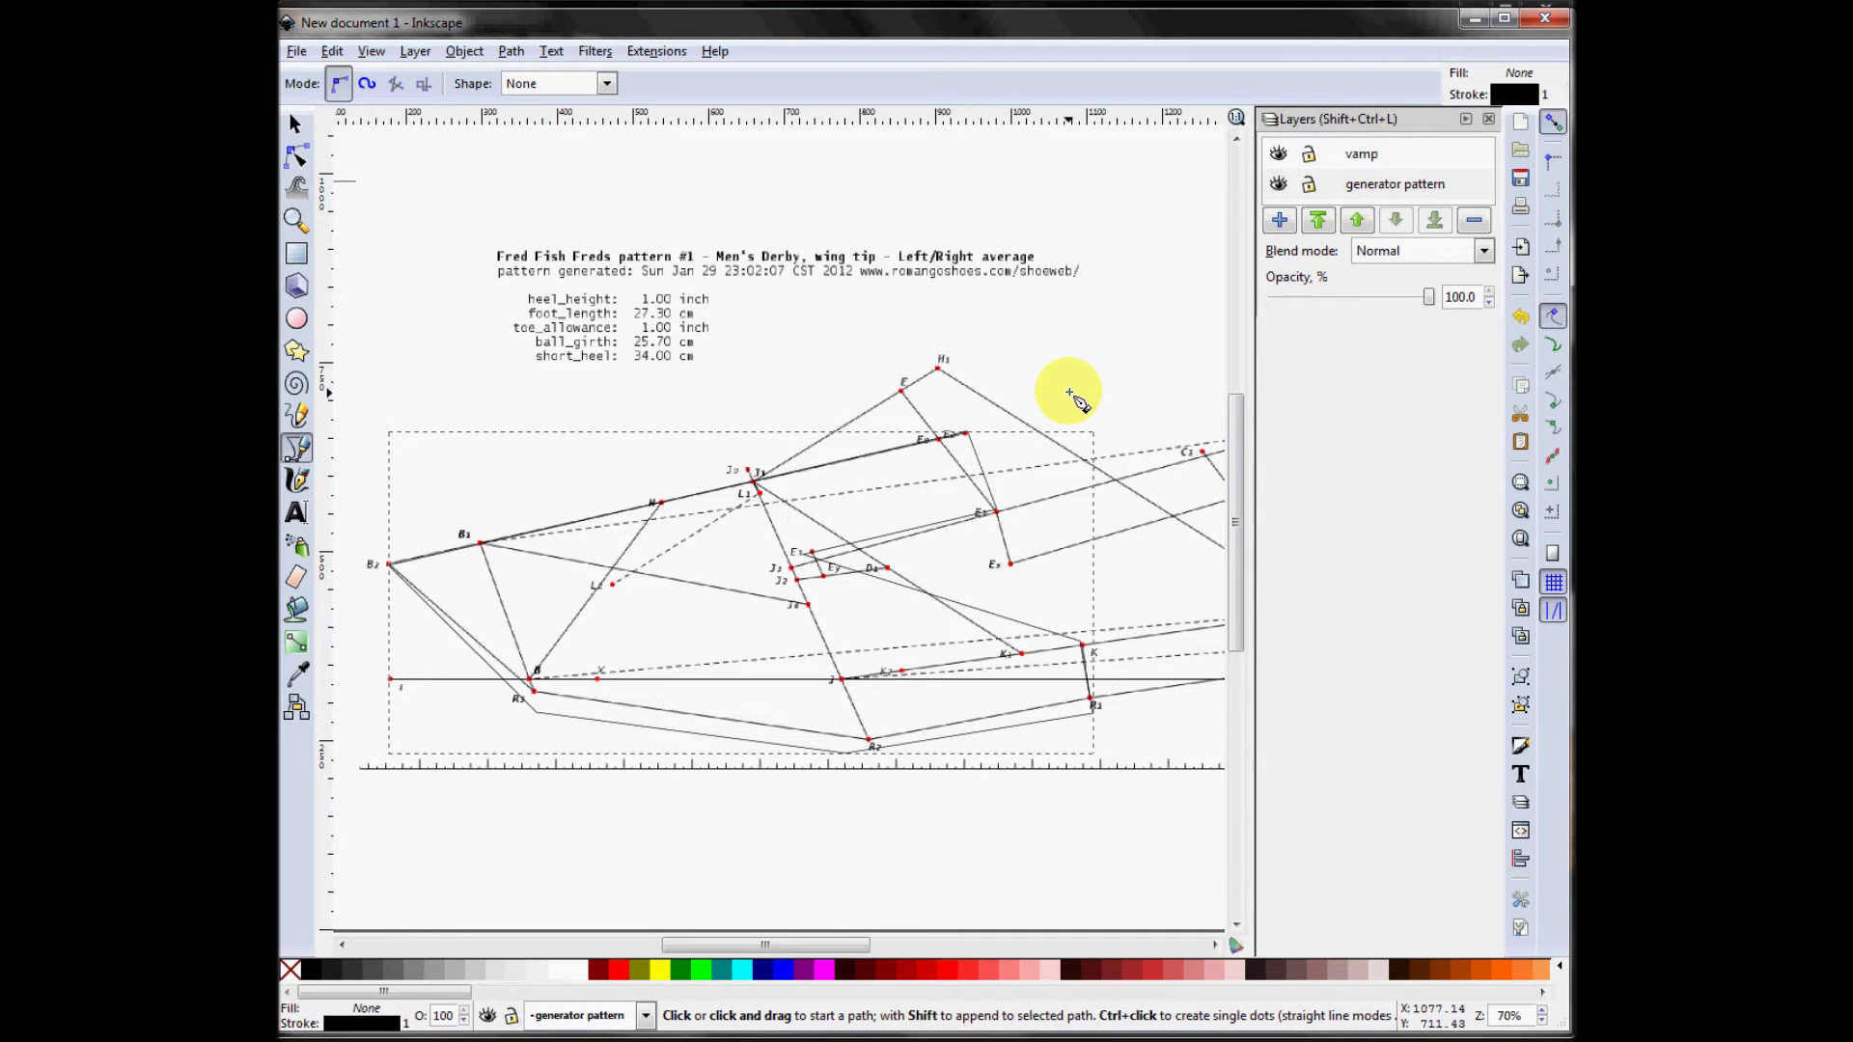
Hide and reshow the generator pattern layer to check which layer holds the vamp outline, and deselect everything.
{"action": "left_click", "coordinate": [297, 125]}
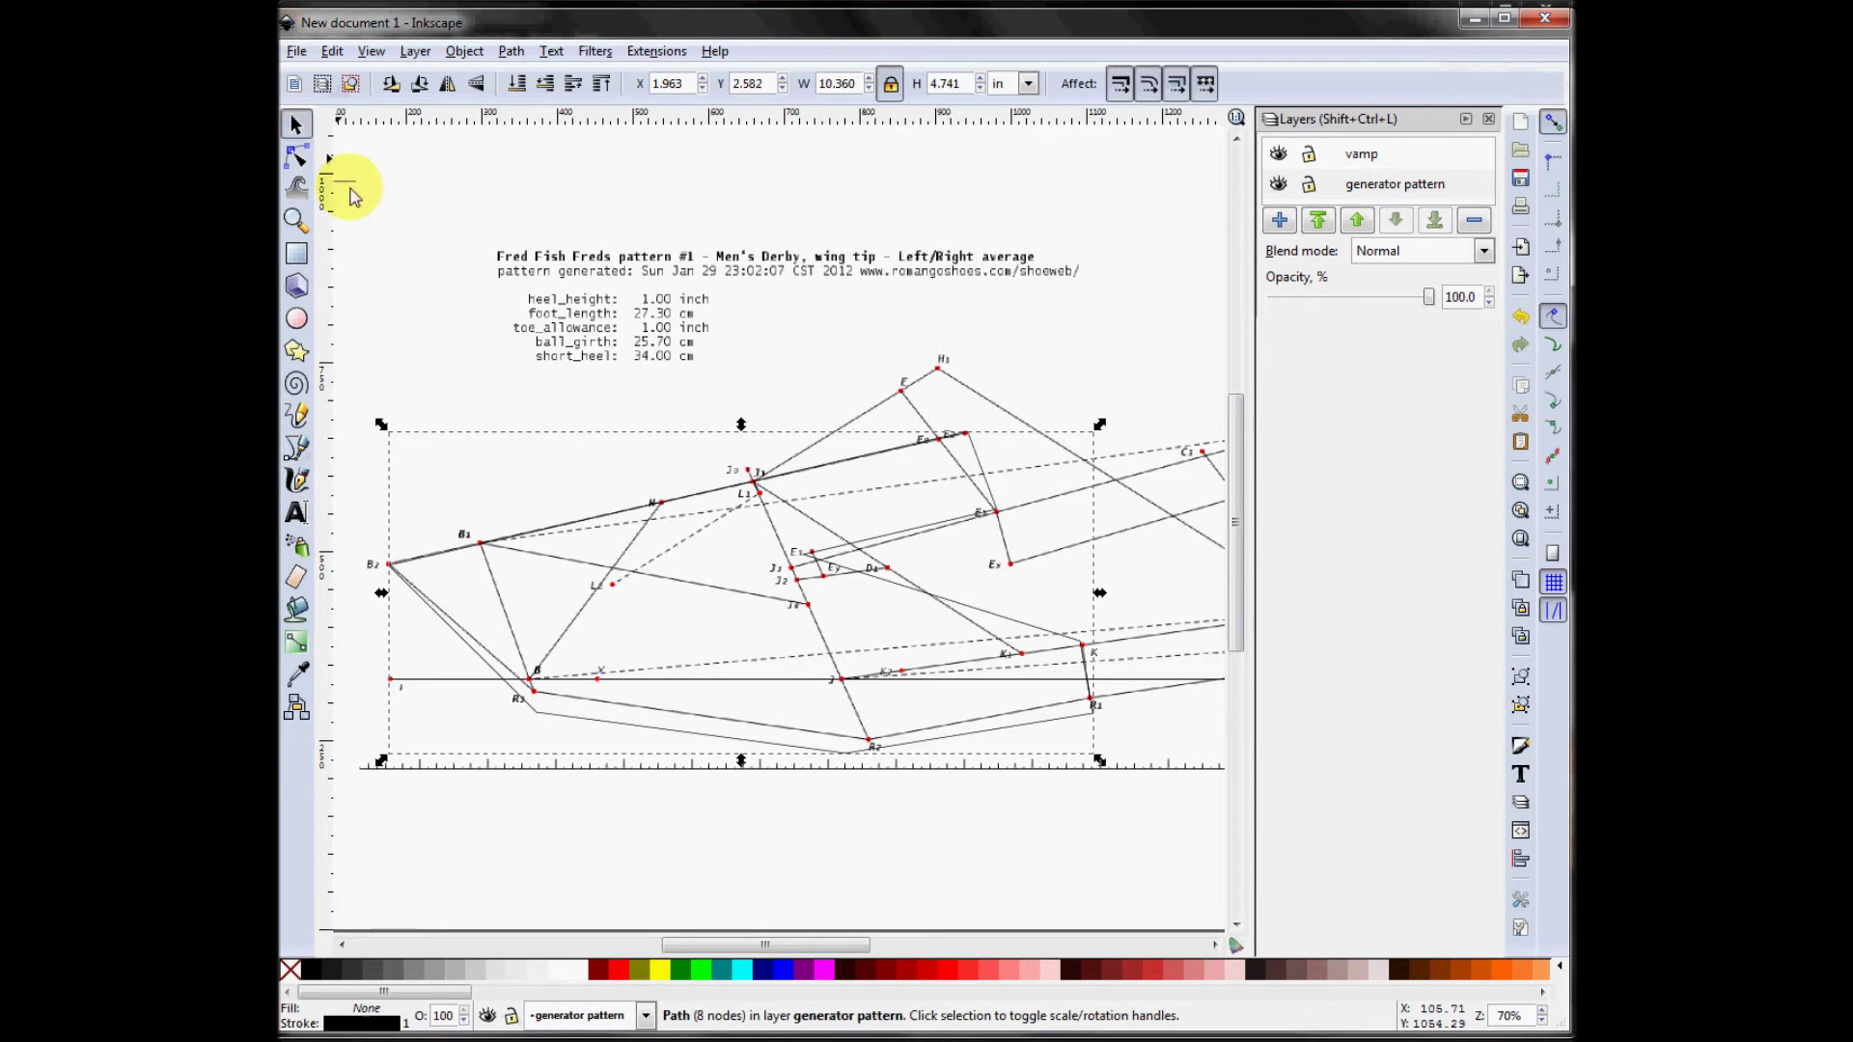
{"action": "left_click", "coordinate": [789, 377]}
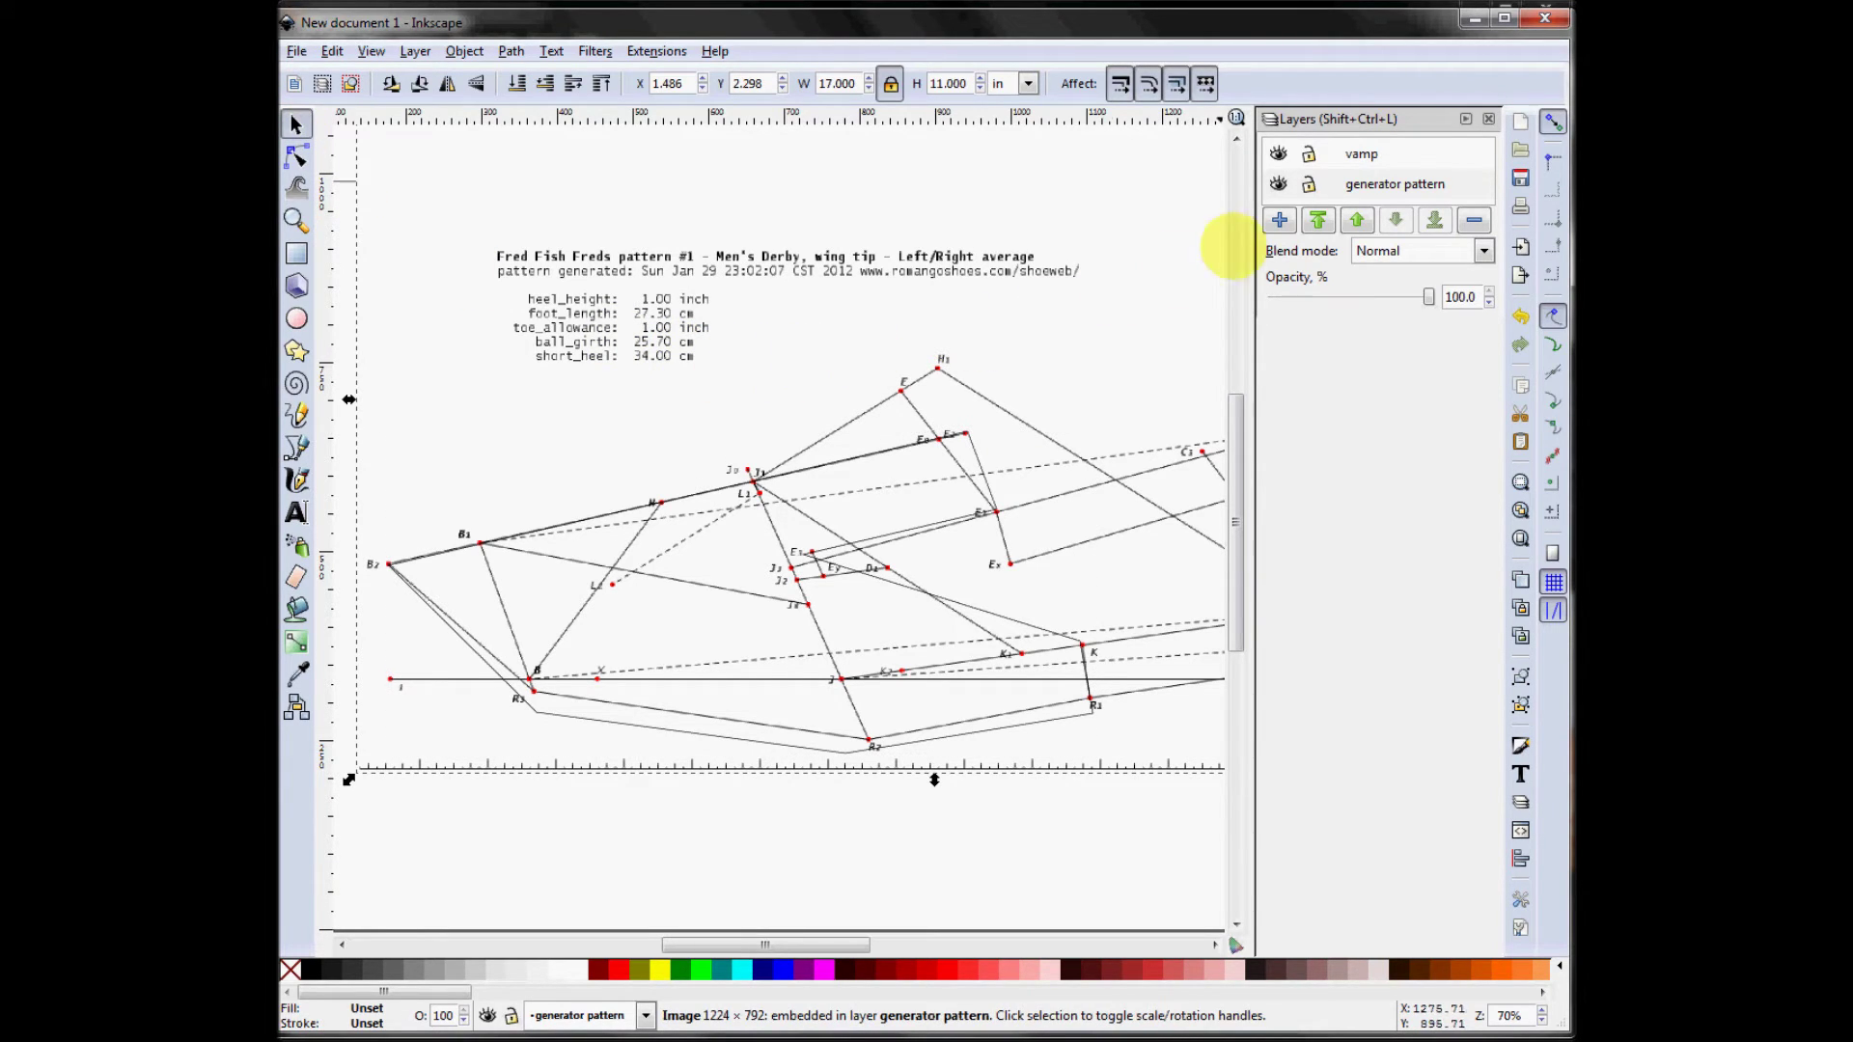
{"action": "left_click", "coordinate": [1278, 184]}
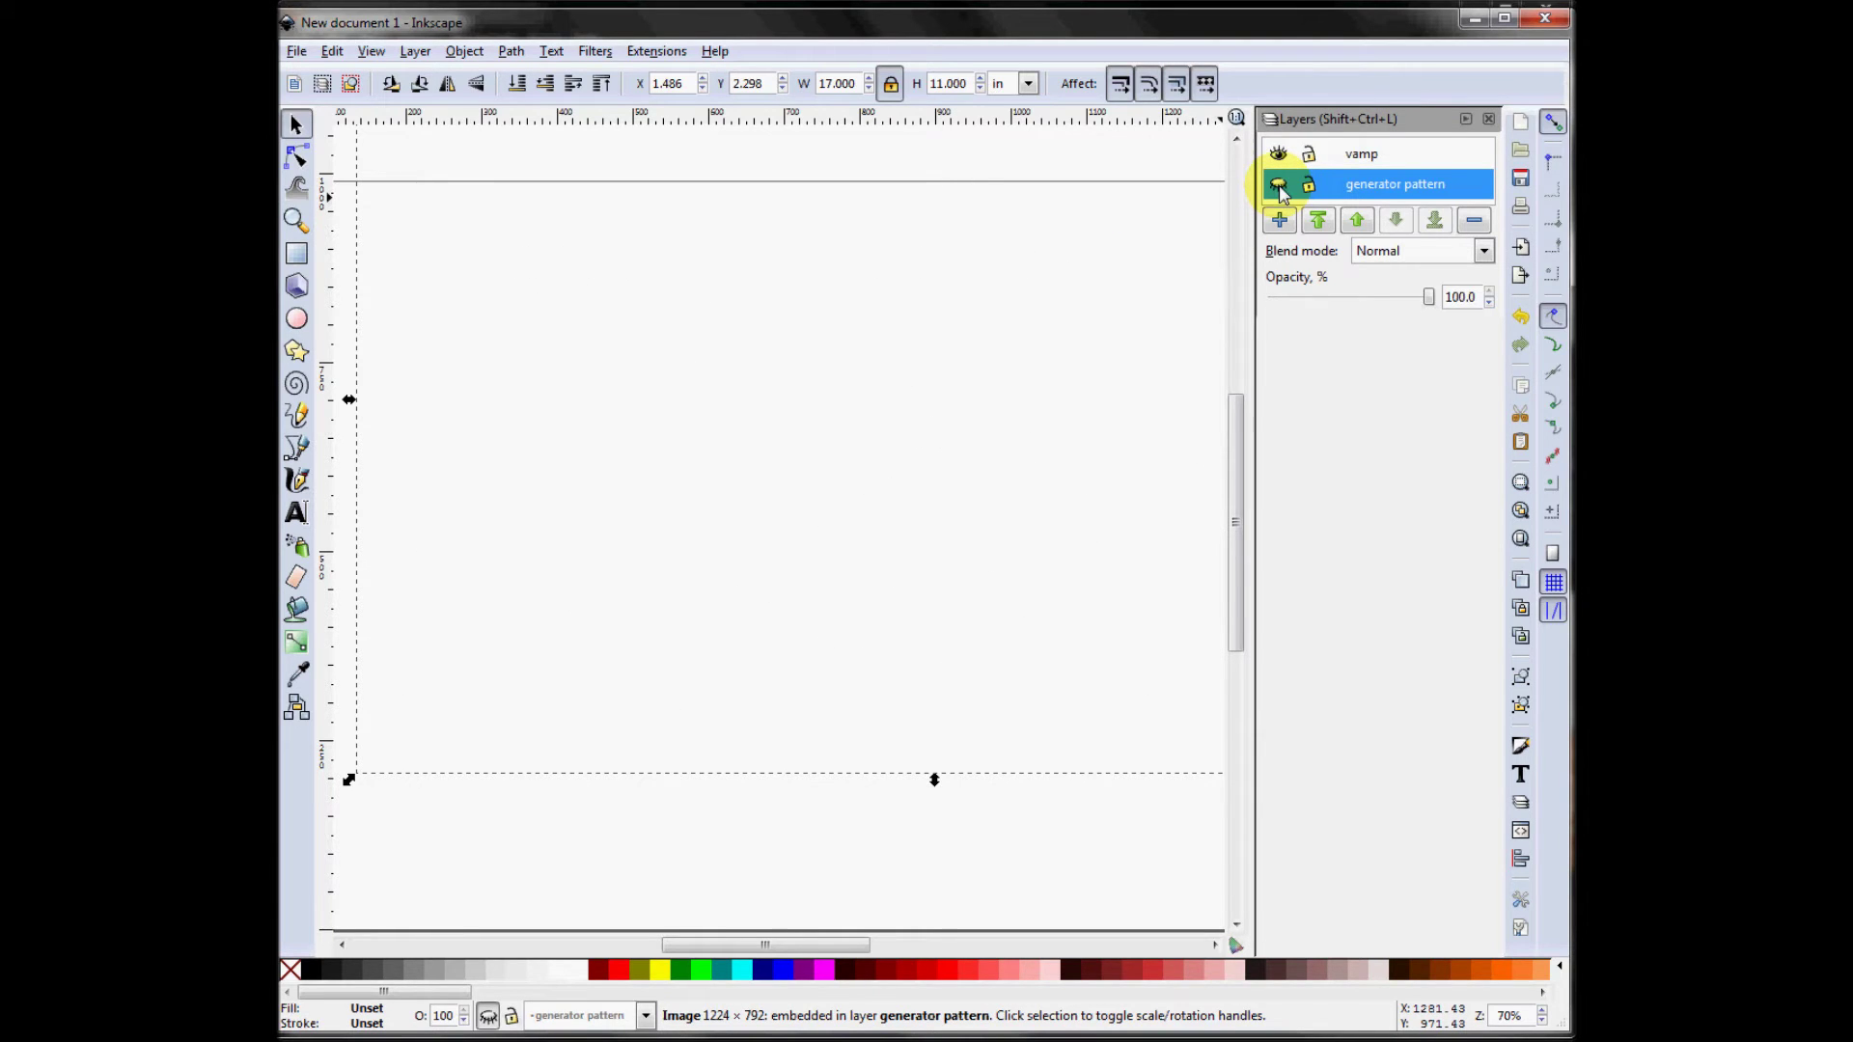
{"action": "left_click", "coordinate": [1278, 183]}
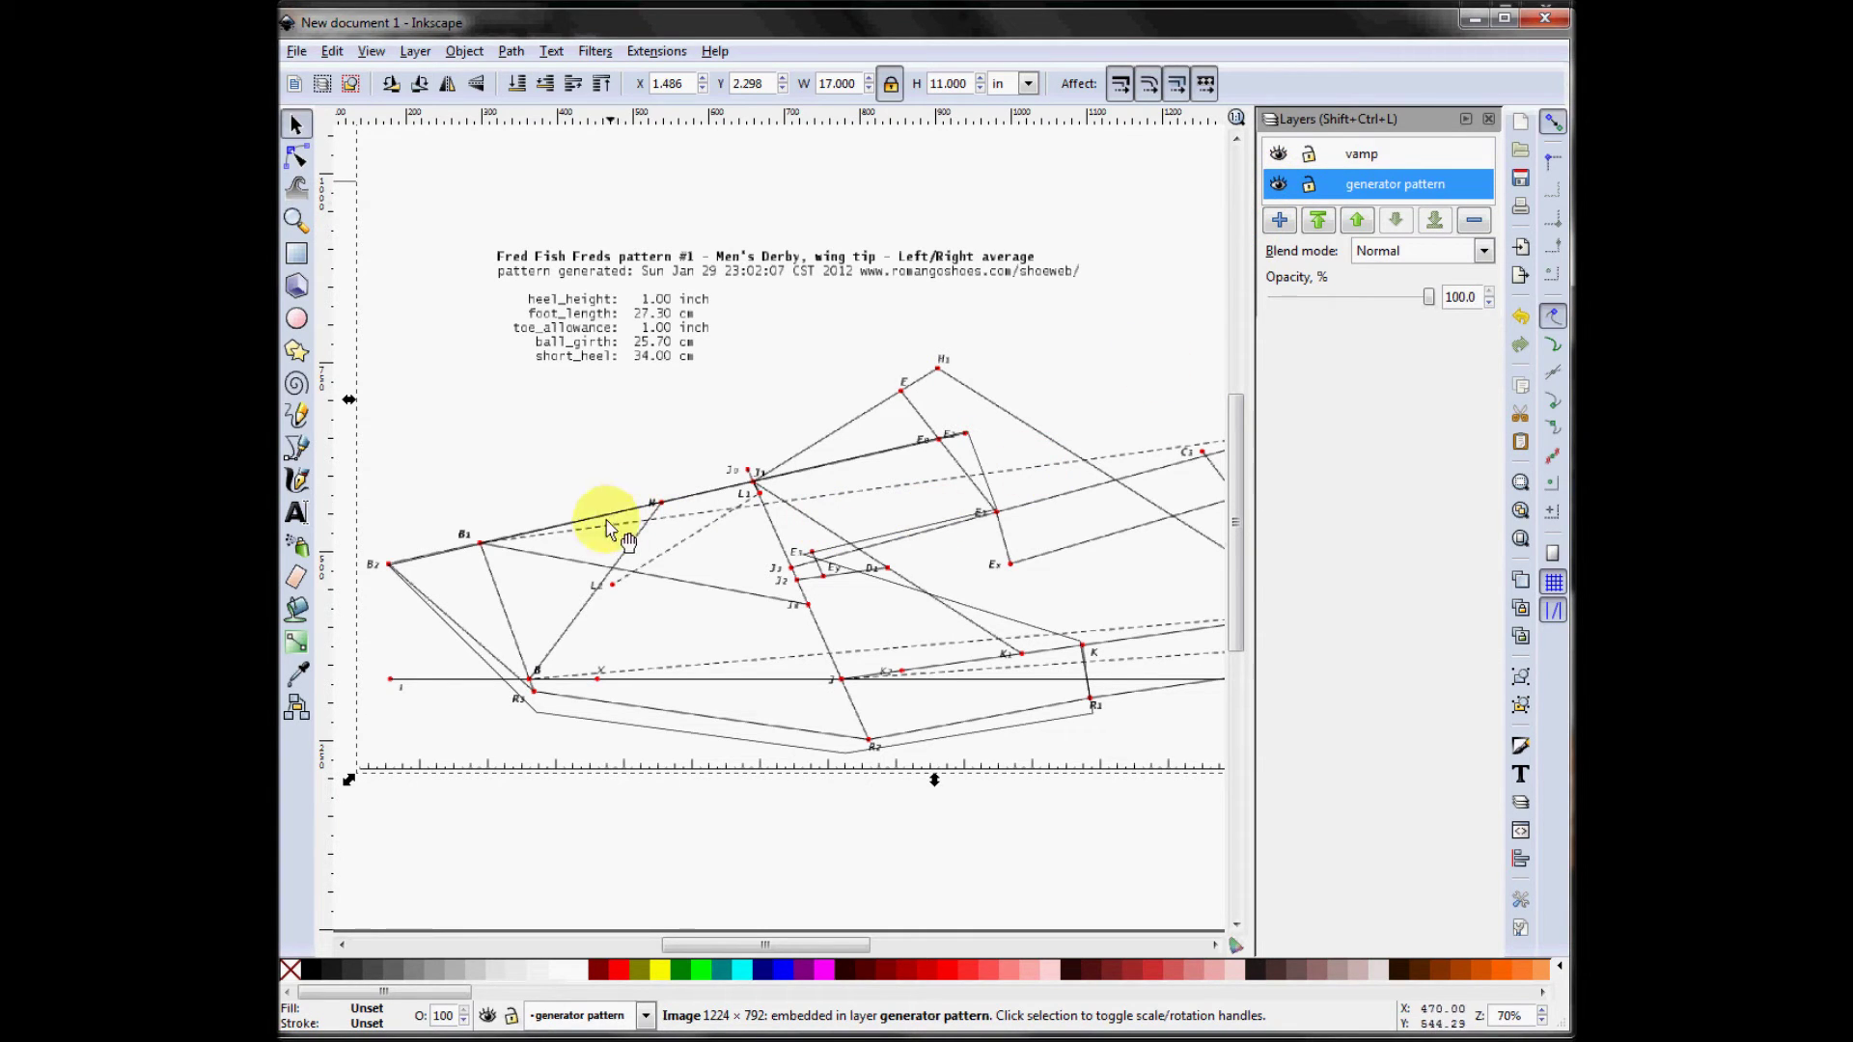
{"action": "left_click", "coordinate": [562, 813]}
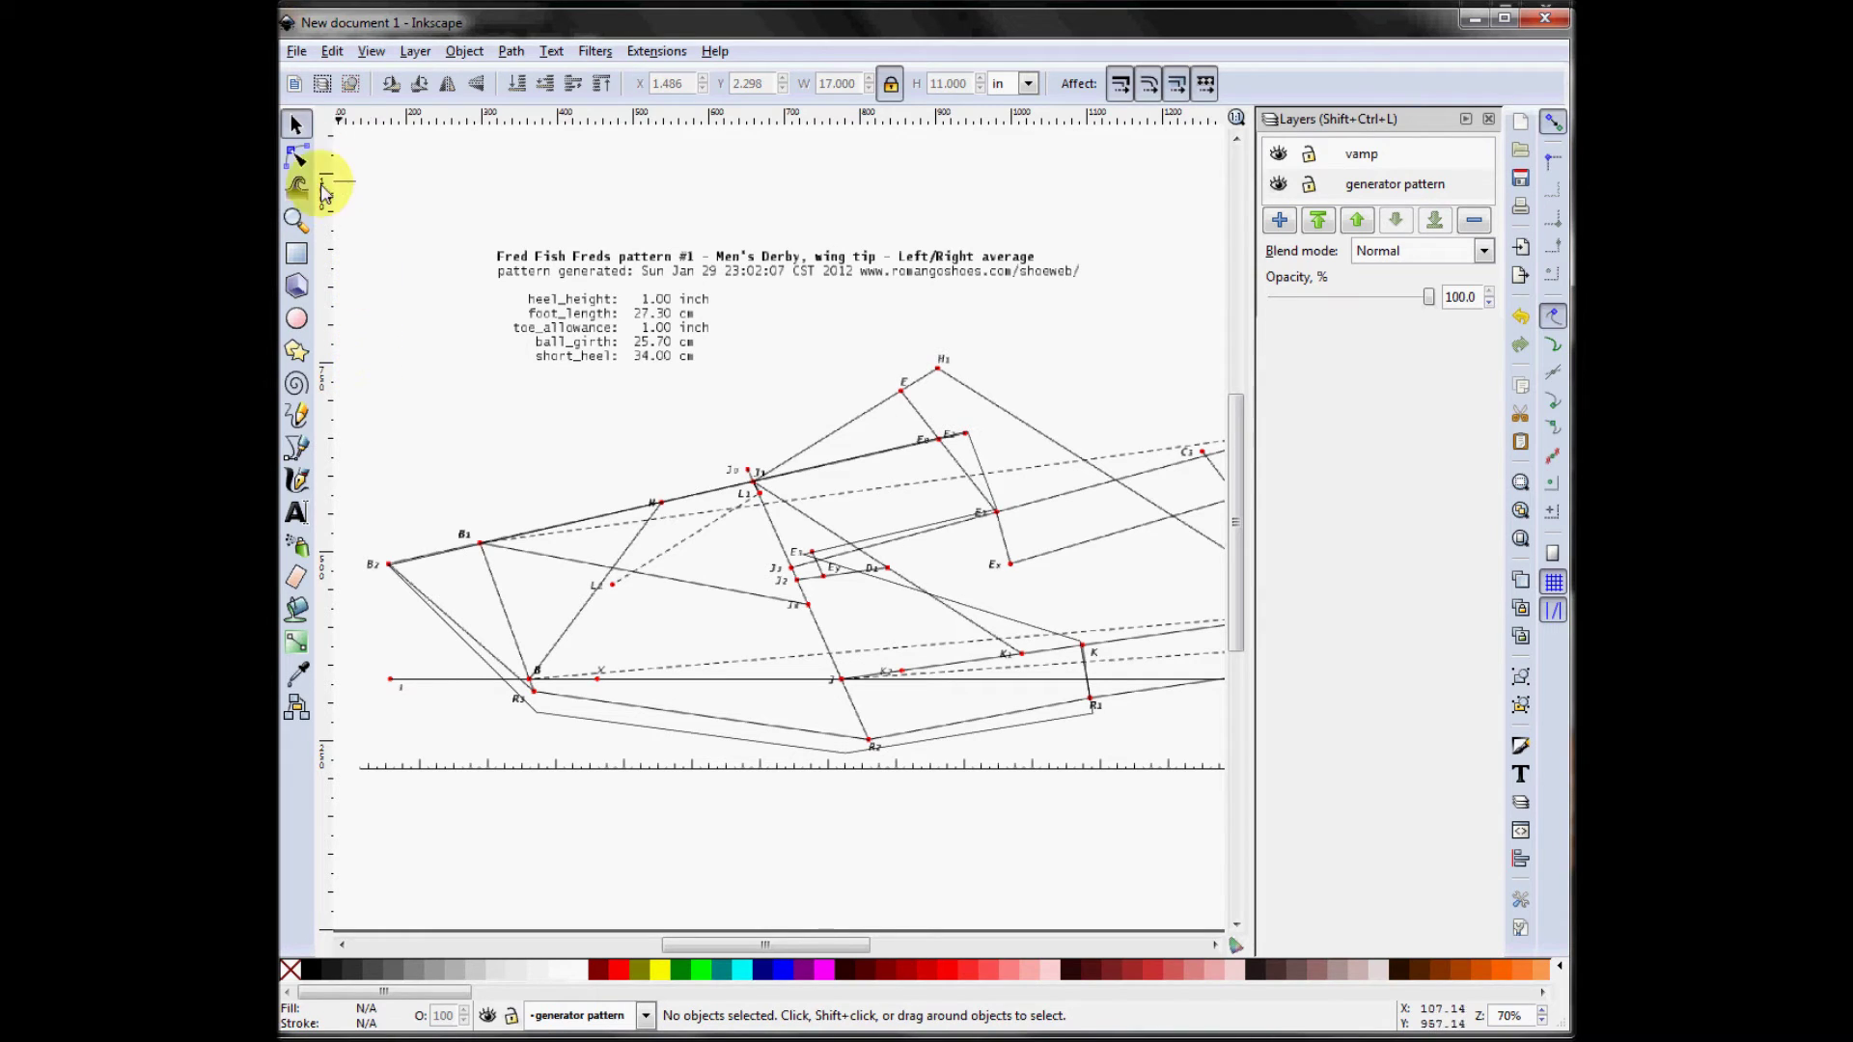
{"action": "left_click_drag", "start_coordinate": [384, 380], "coordinate": [378, 475]}
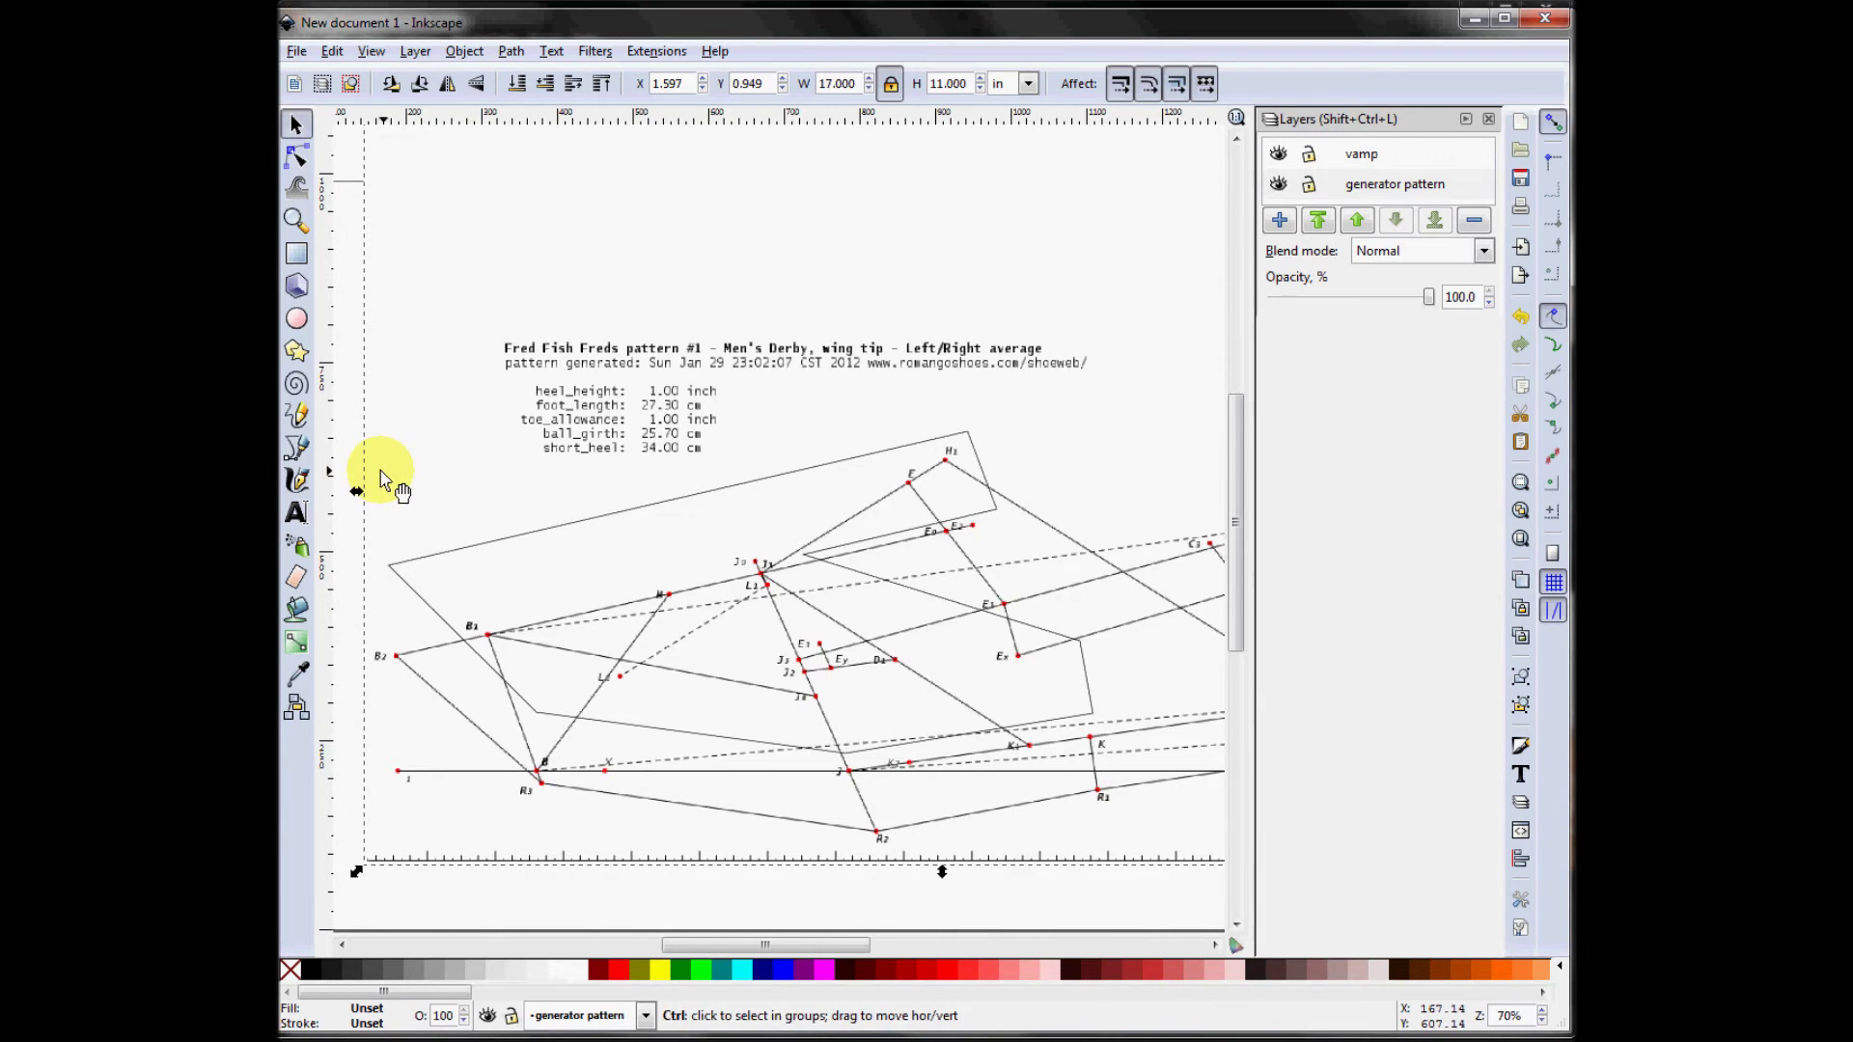
{"action": "key", "text": "ctrl+z"}
{"action": "left_click", "coordinate": [499, 861]}
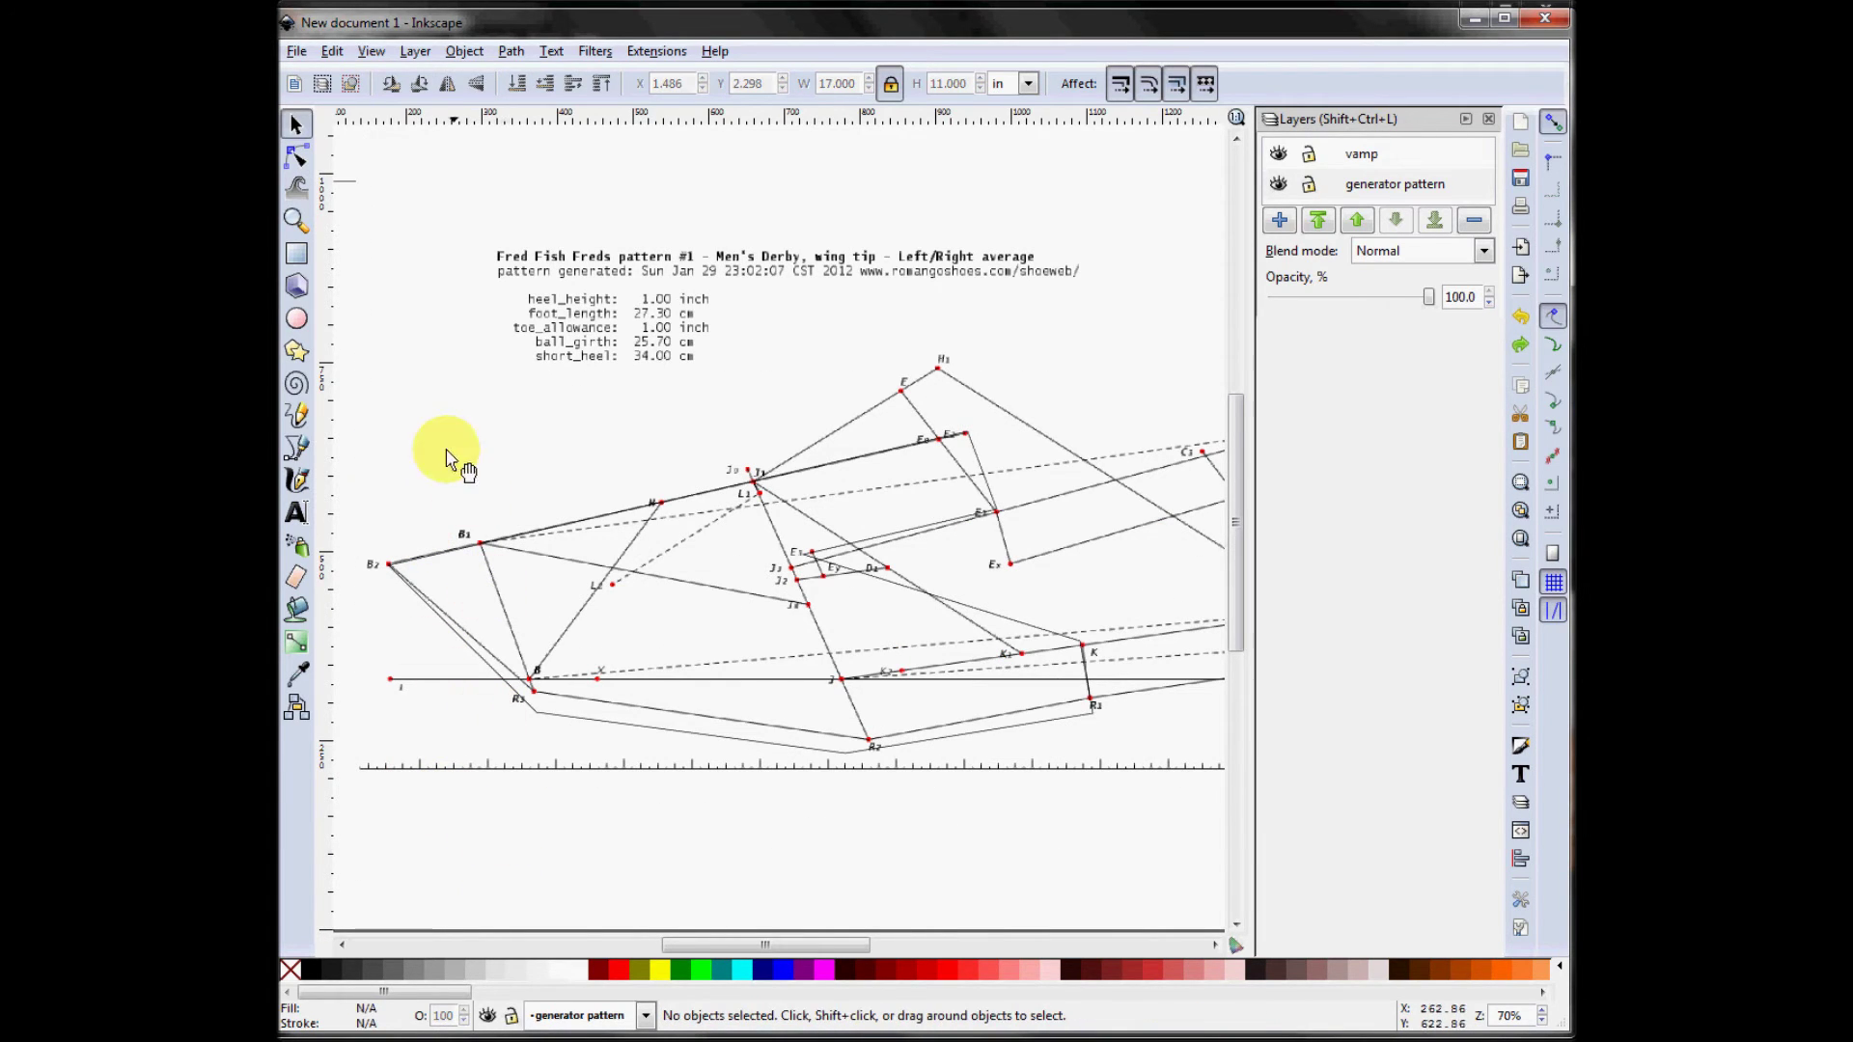
Select only the drawn vamp outline and move it to the layer above, "vamp".
{"action": "left_click_drag", "start_coordinate": [360, 864], "coordinate": [1187, 315]}
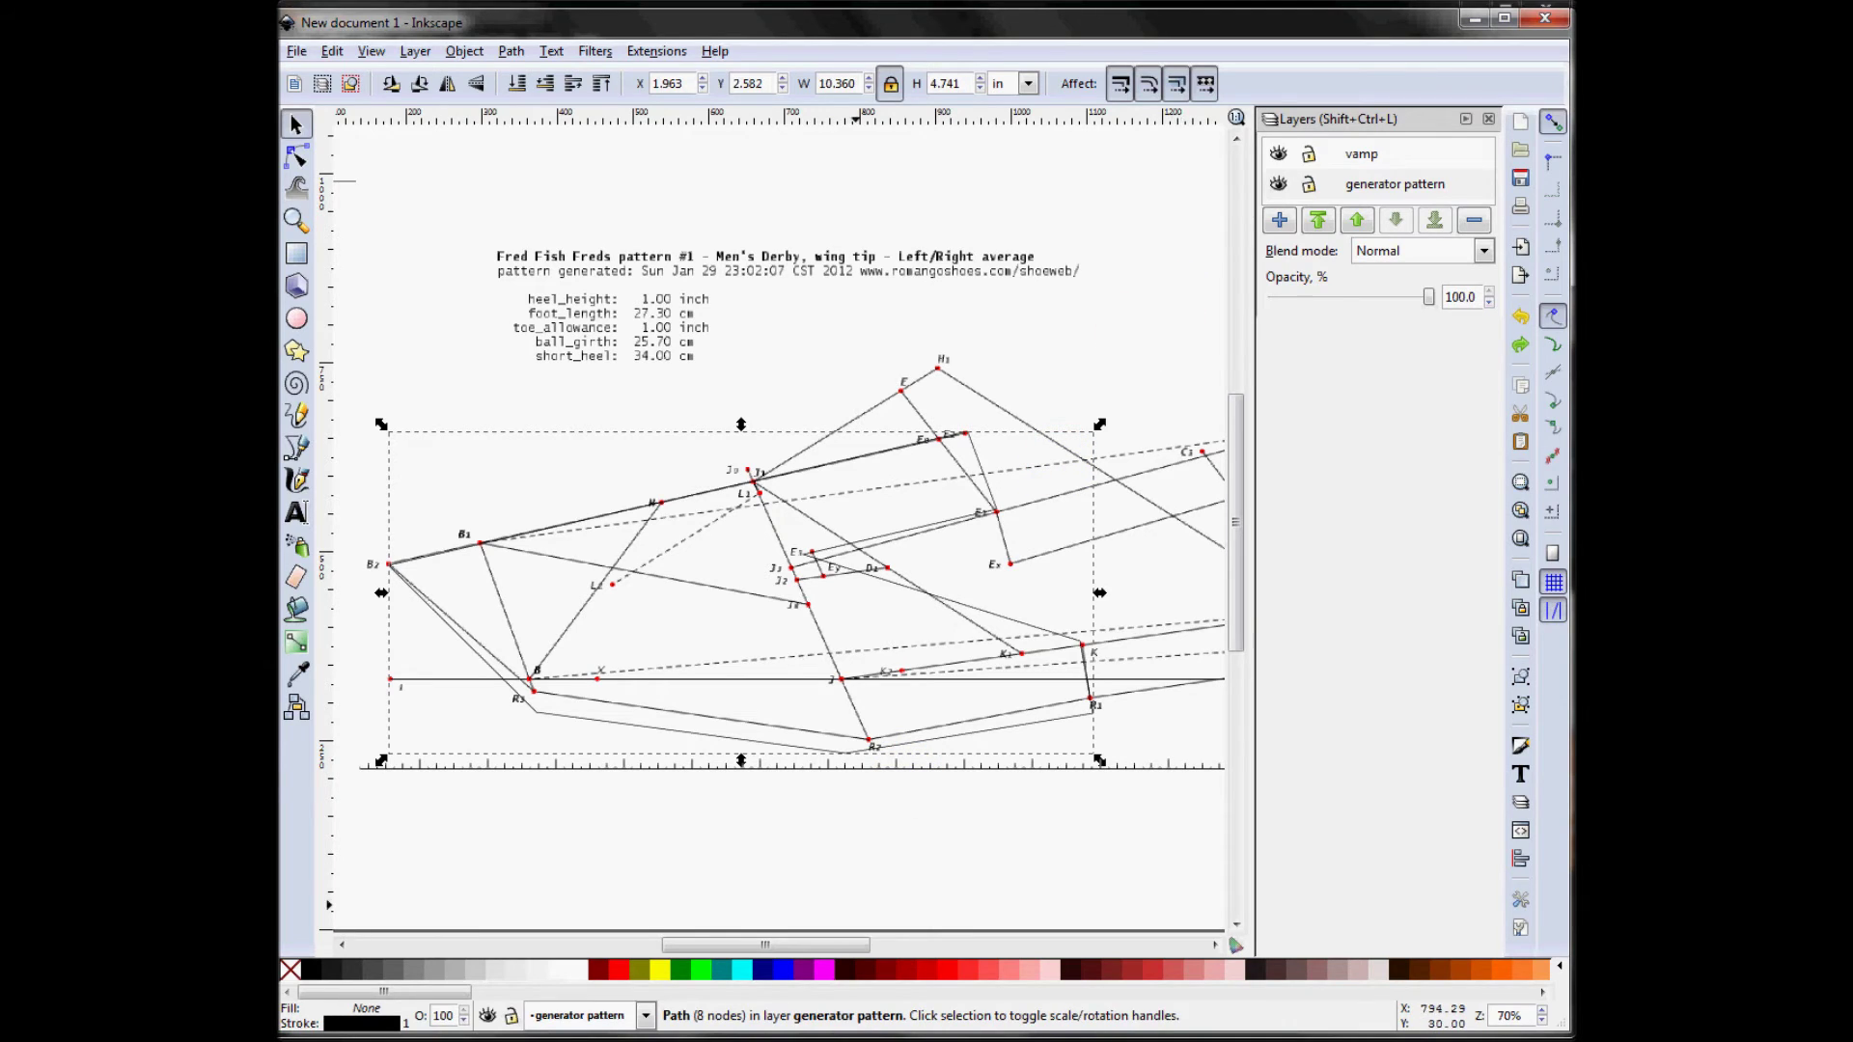
{"action": "left_click", "coordinate": [417, 52]}
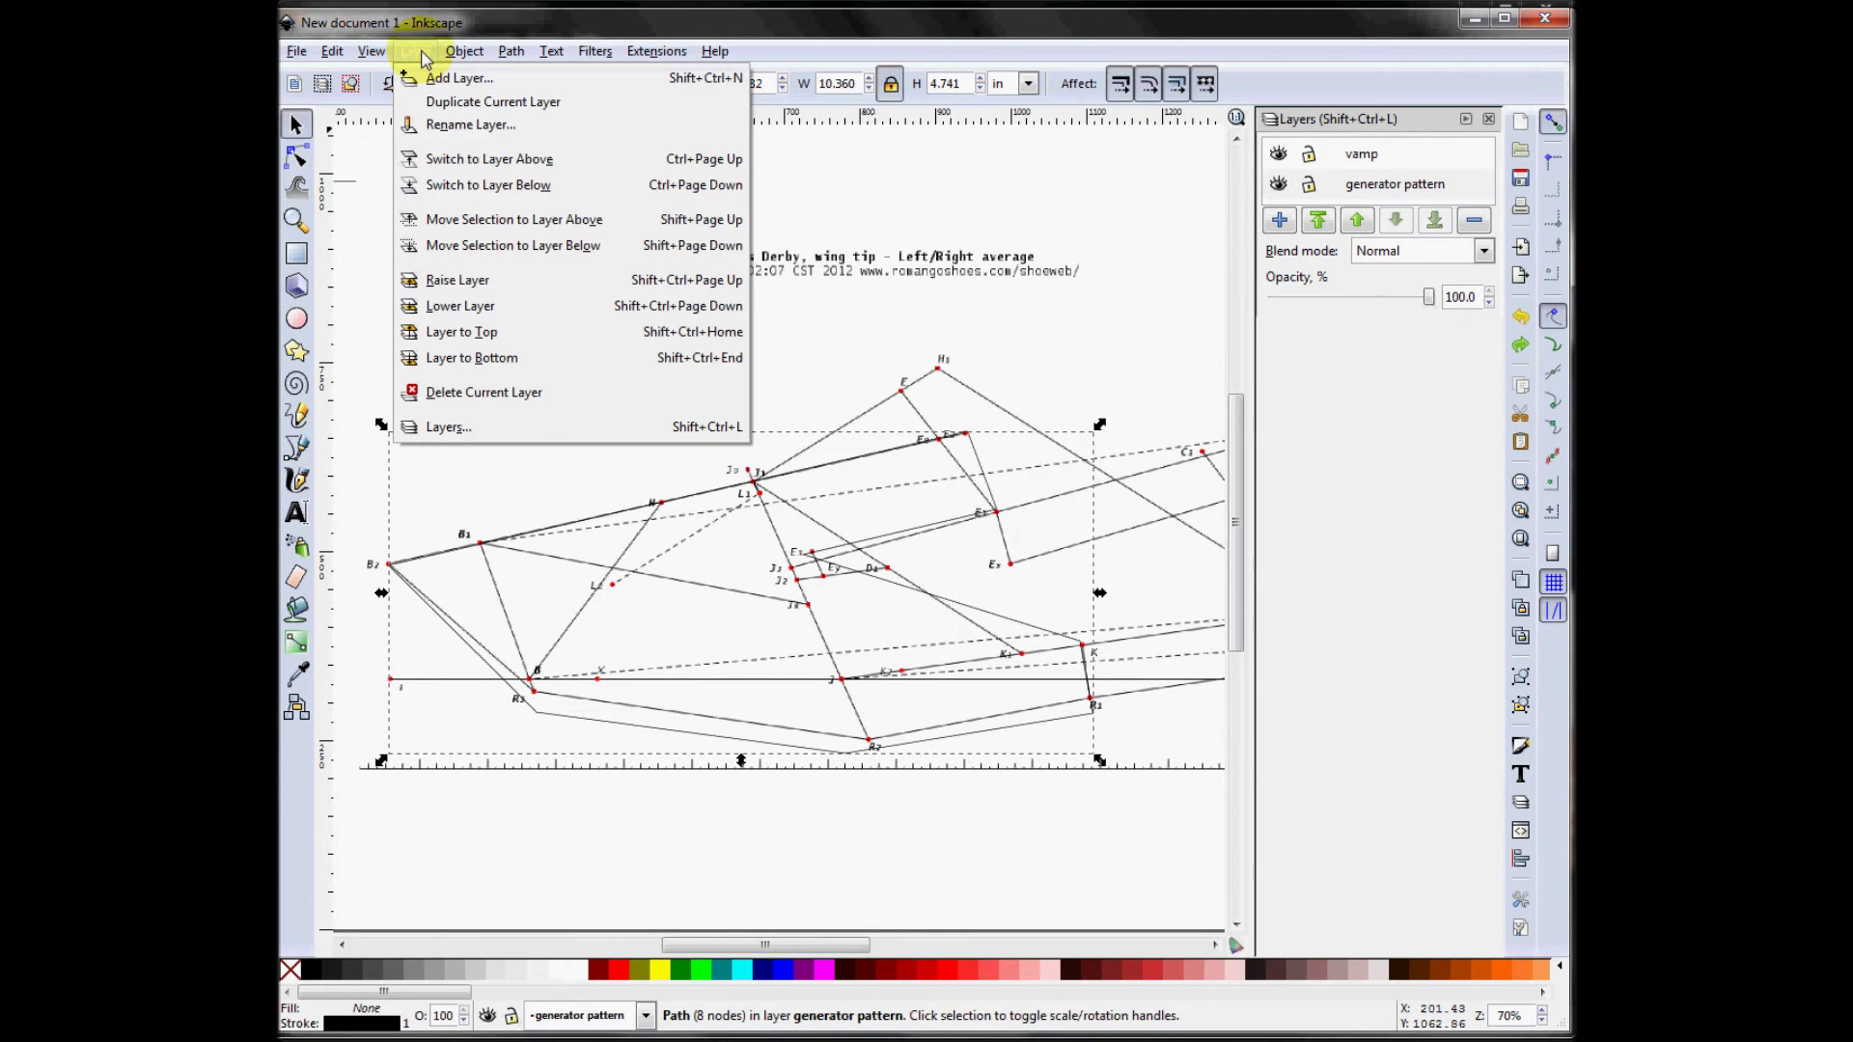
{"action": "left_click", "coordinate": [456, 232]}
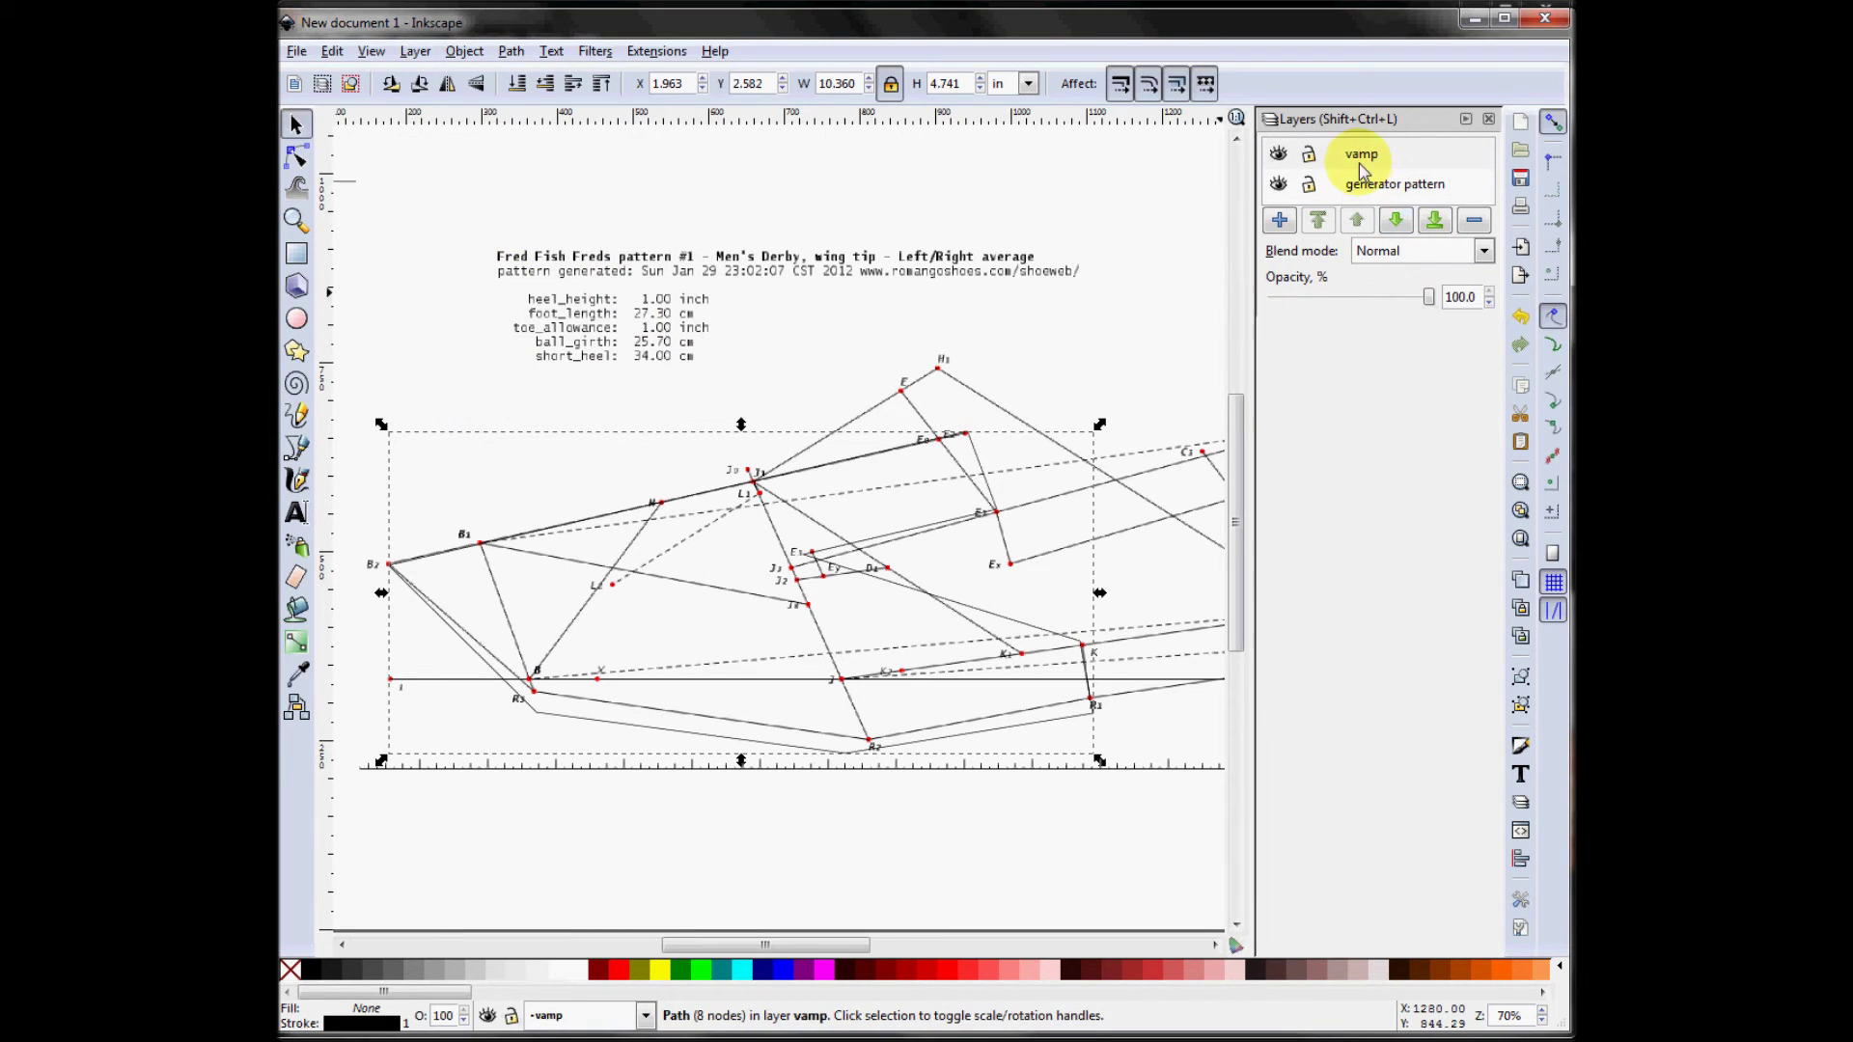
{"action": "left_click", "coordinate": [1148, 248]}
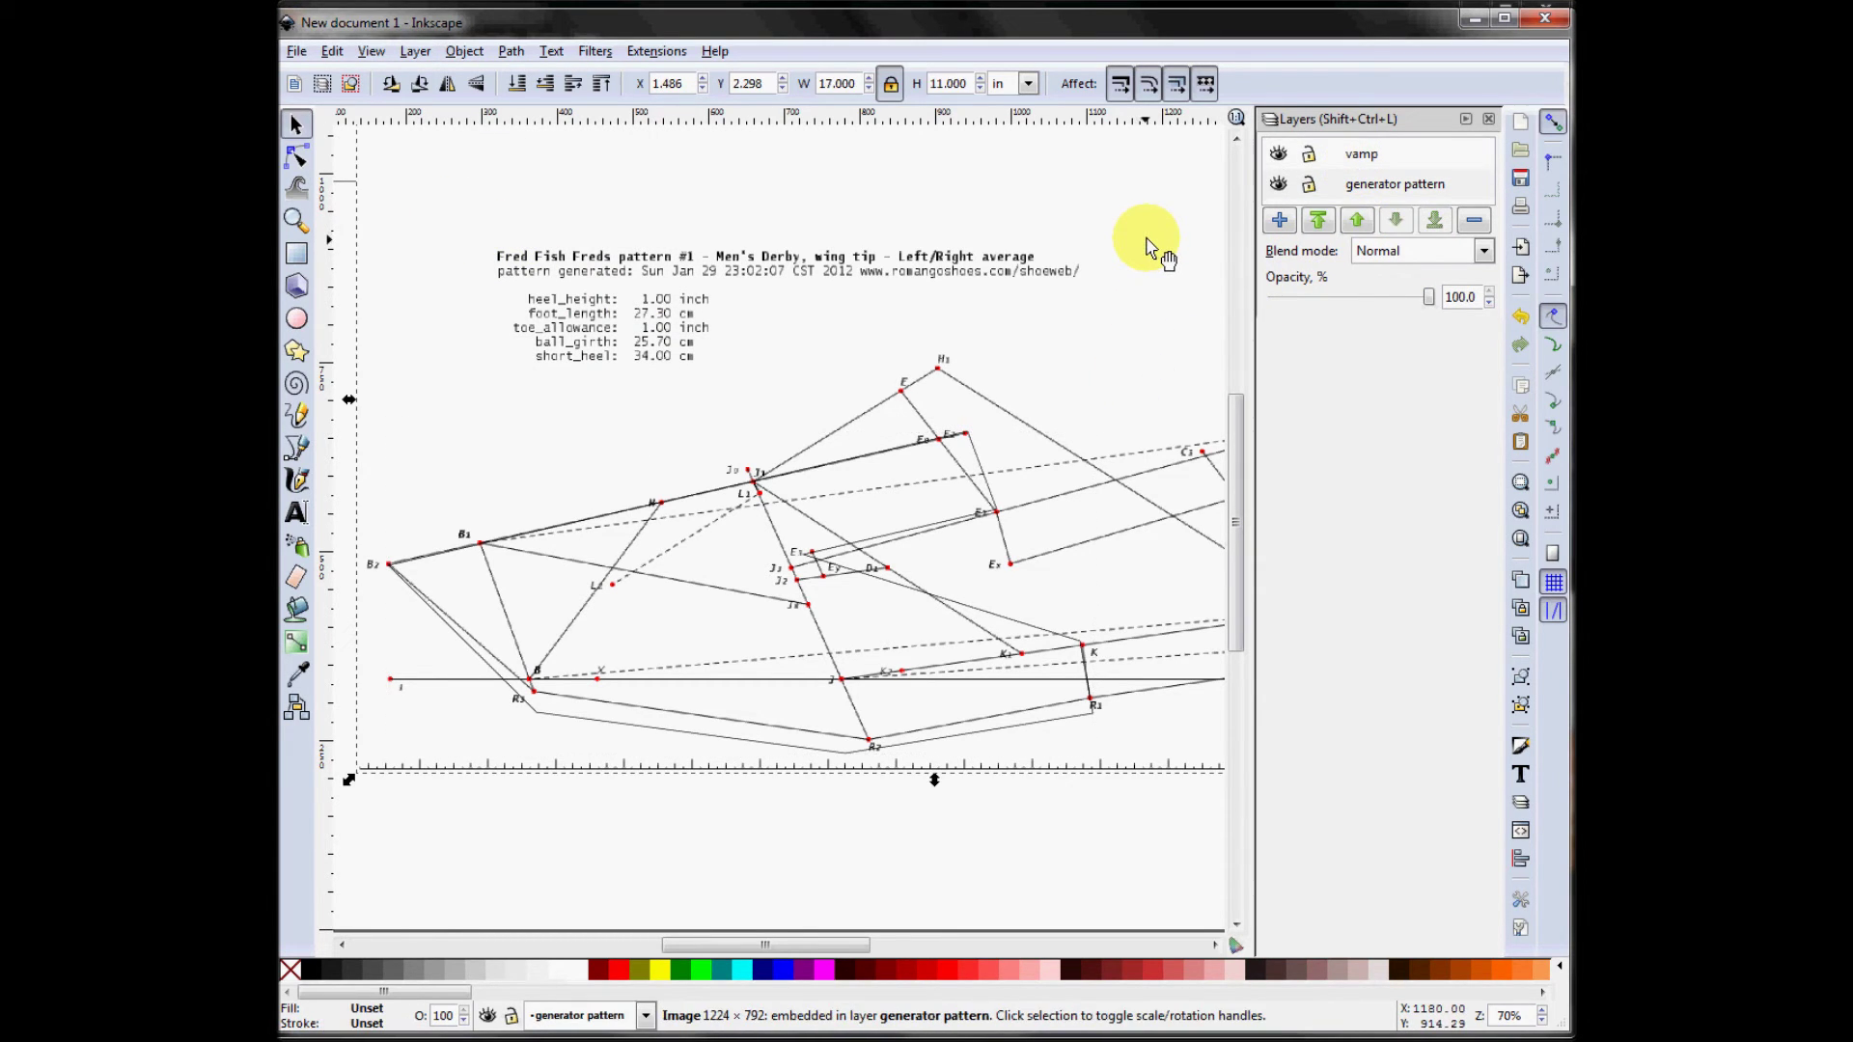
{"action": "left_click", "coordinate": [1146, 240]}
{"action": "left_click", "coordinate": [912, 803]}
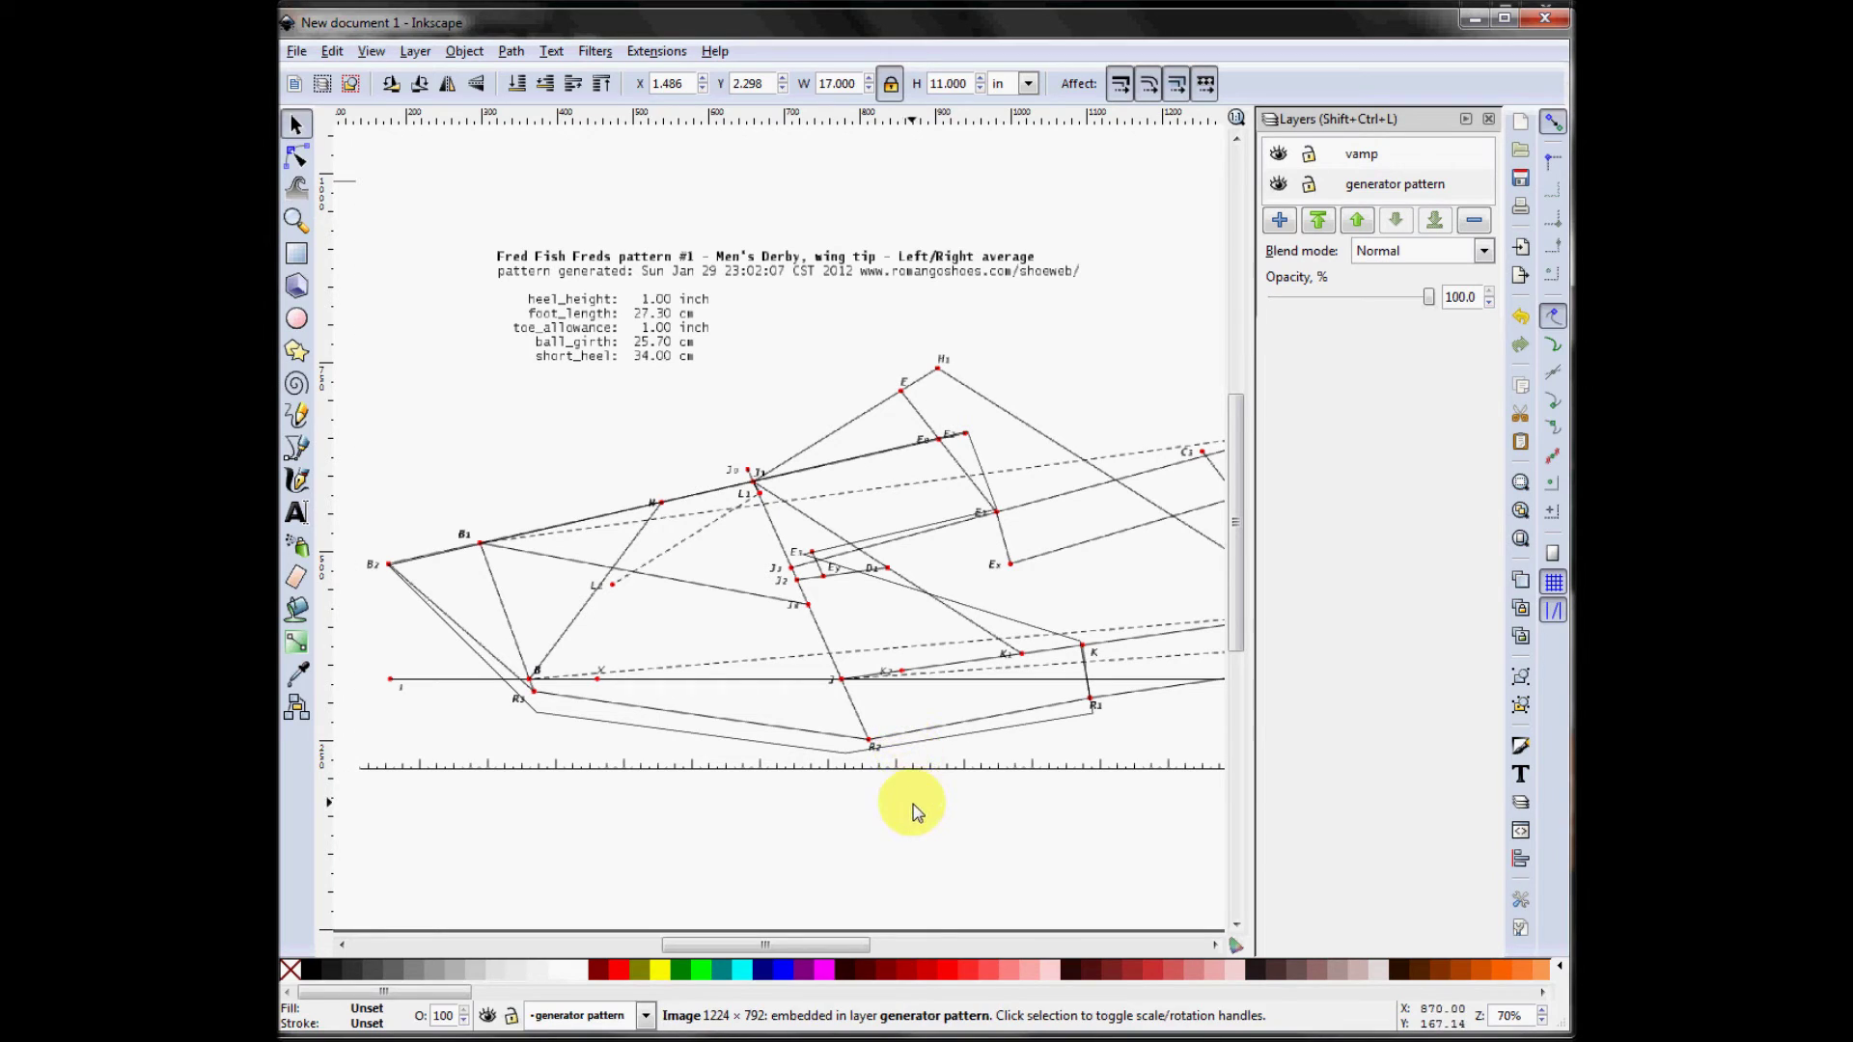
Hide the generator pattern layer and set the vamp outline's stroke color to red.
{"action": "left_click", "coordinate": [1279, 184]}
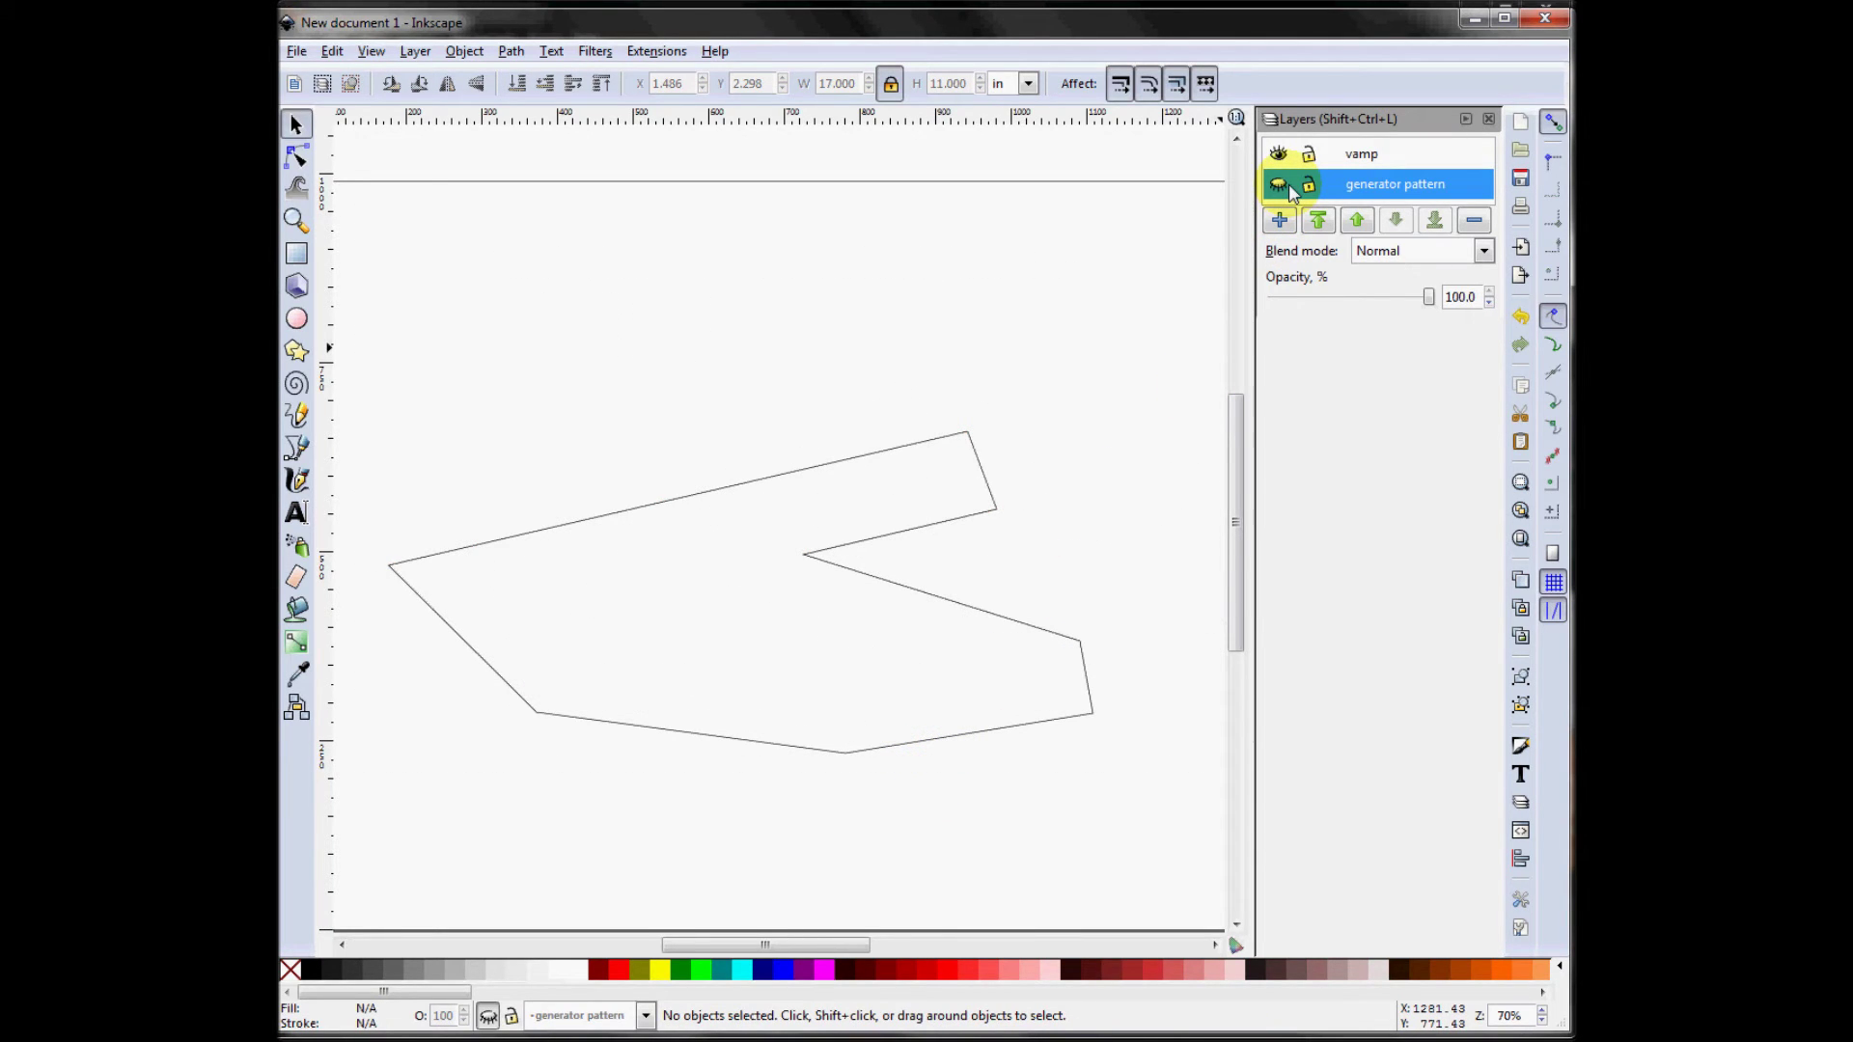
{"action": "left_click", "coordinate": [1289, 190]}
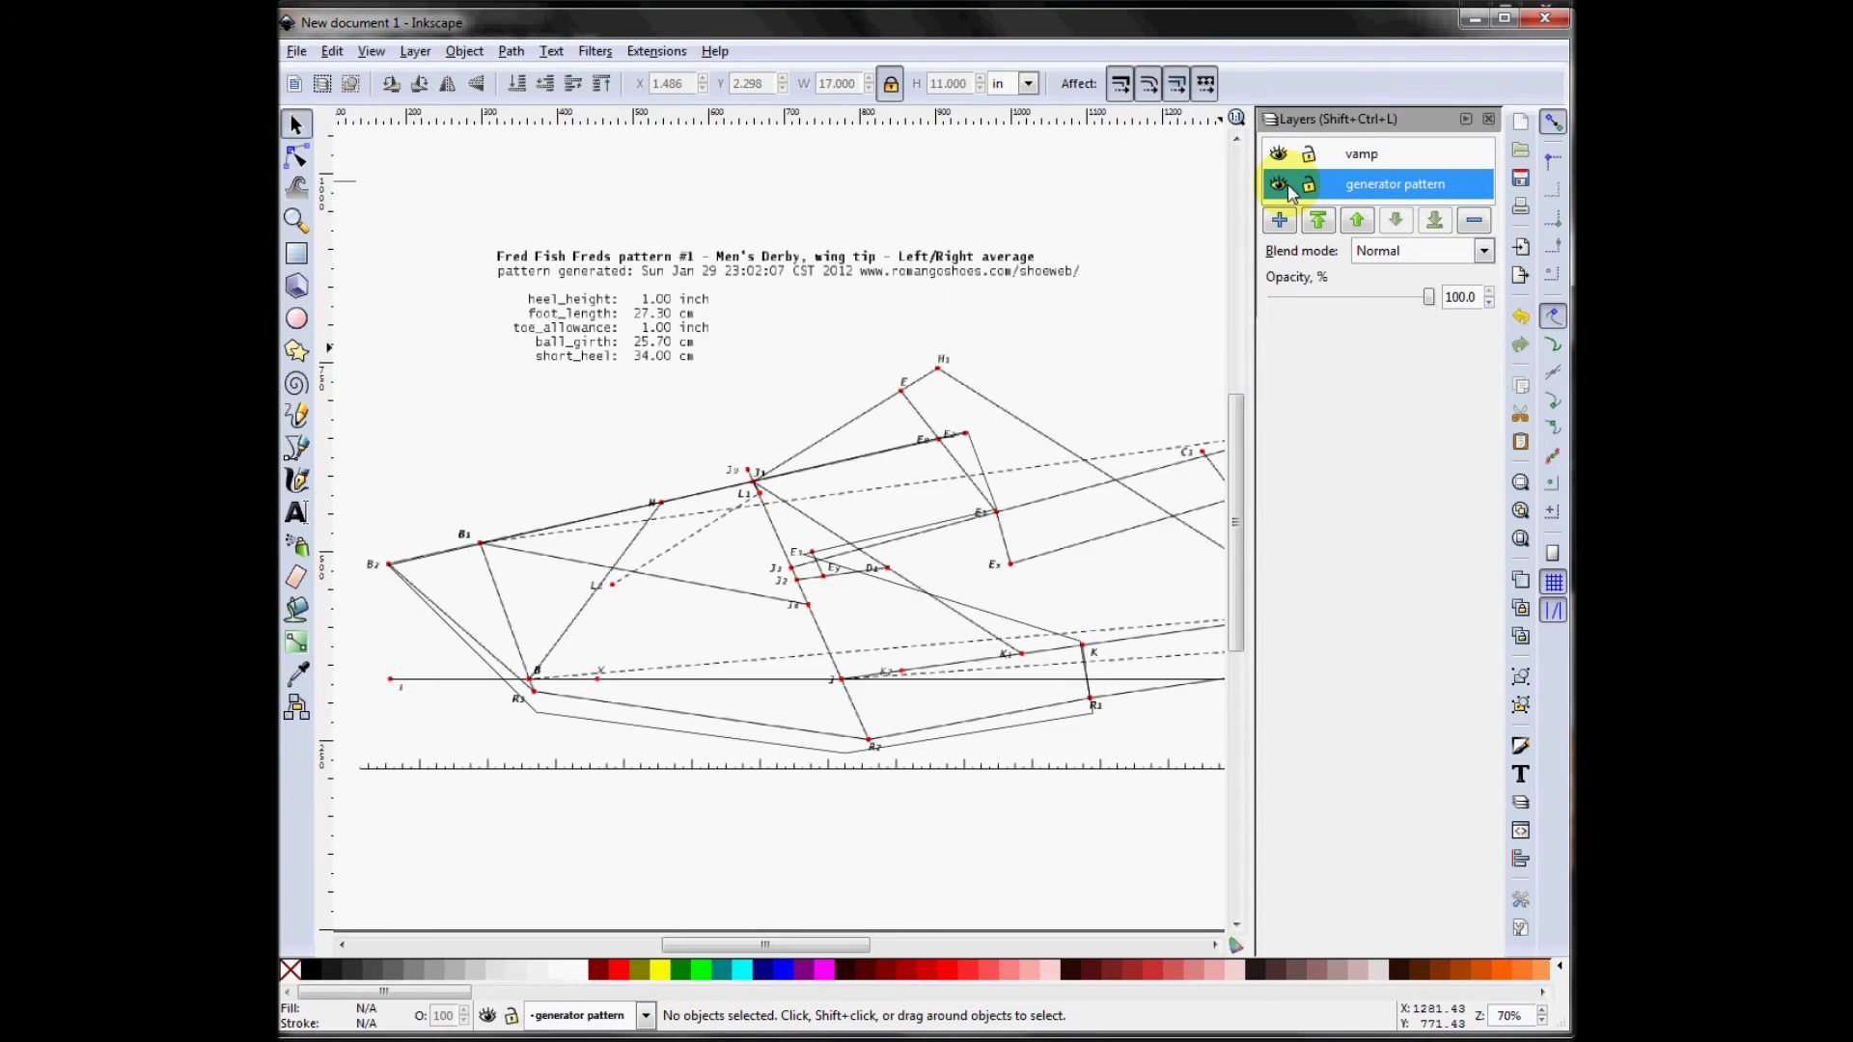
{"action": "left_click", "coordinate": [1290, 190]}
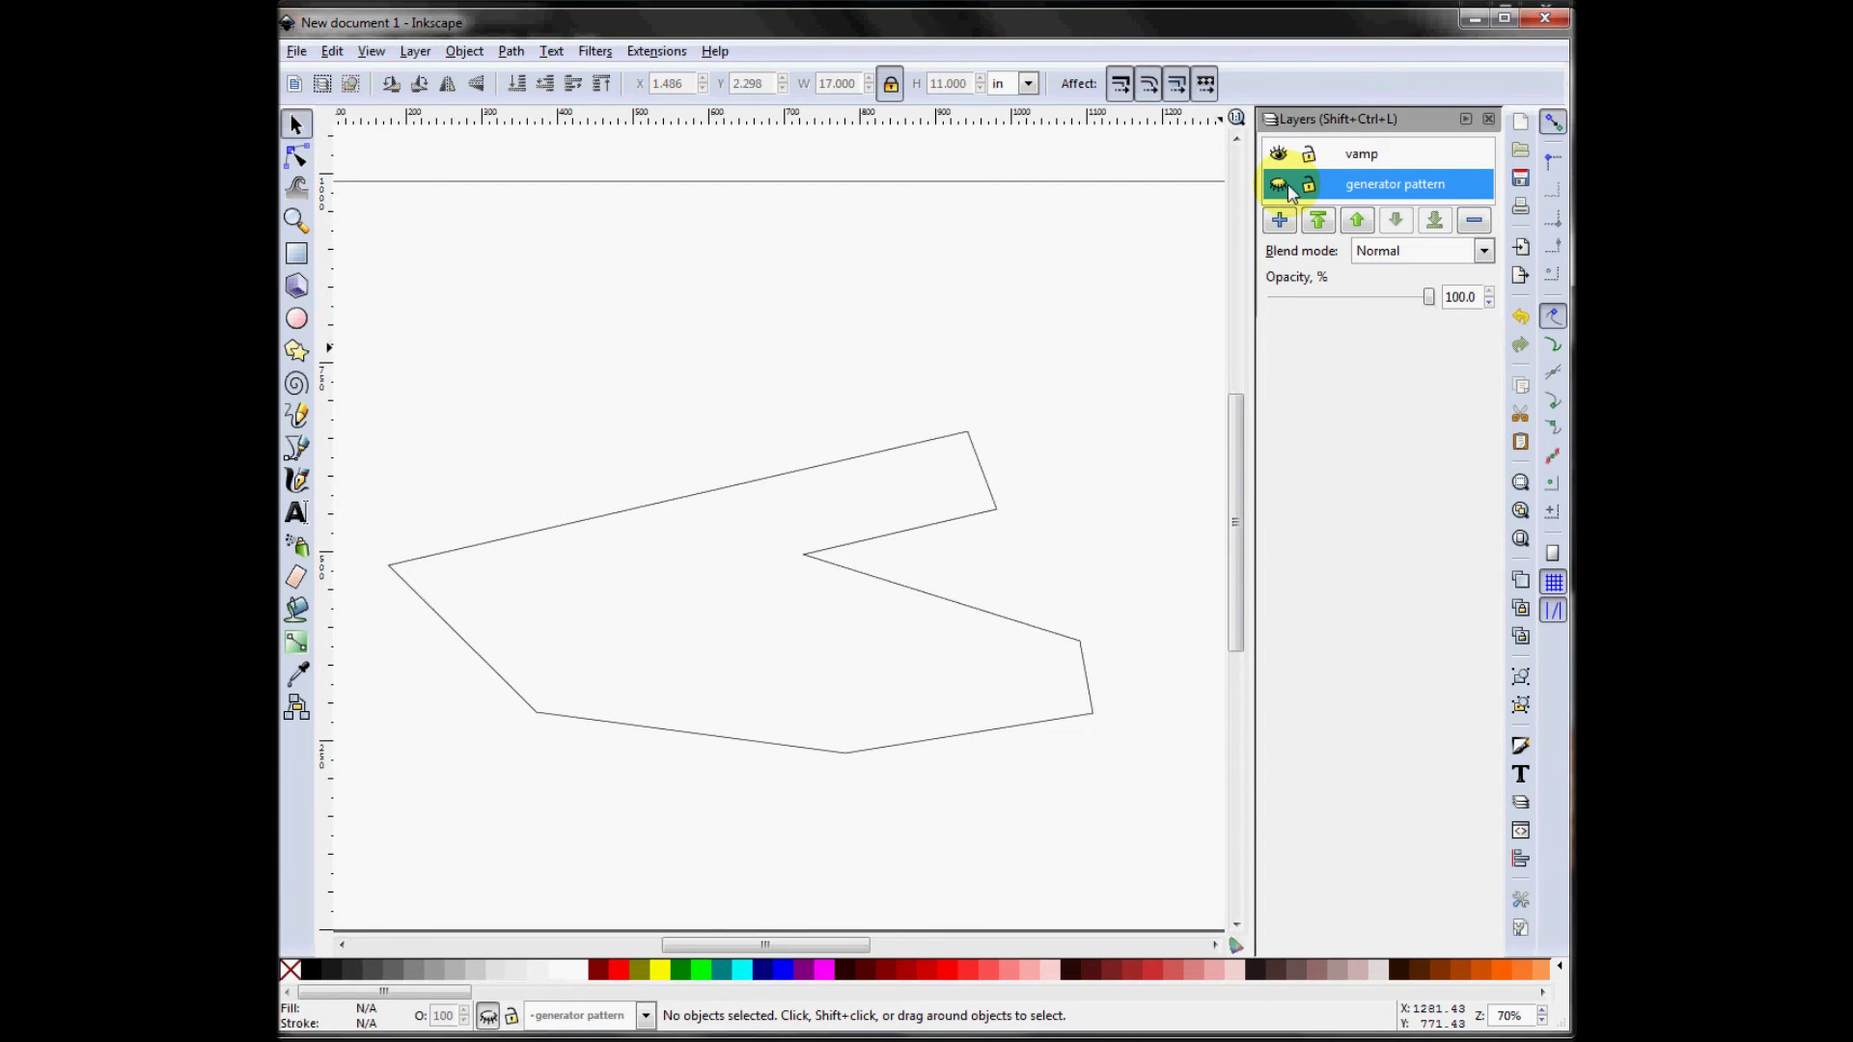
{"action": "left_click", "coordinate": [849, 467]}
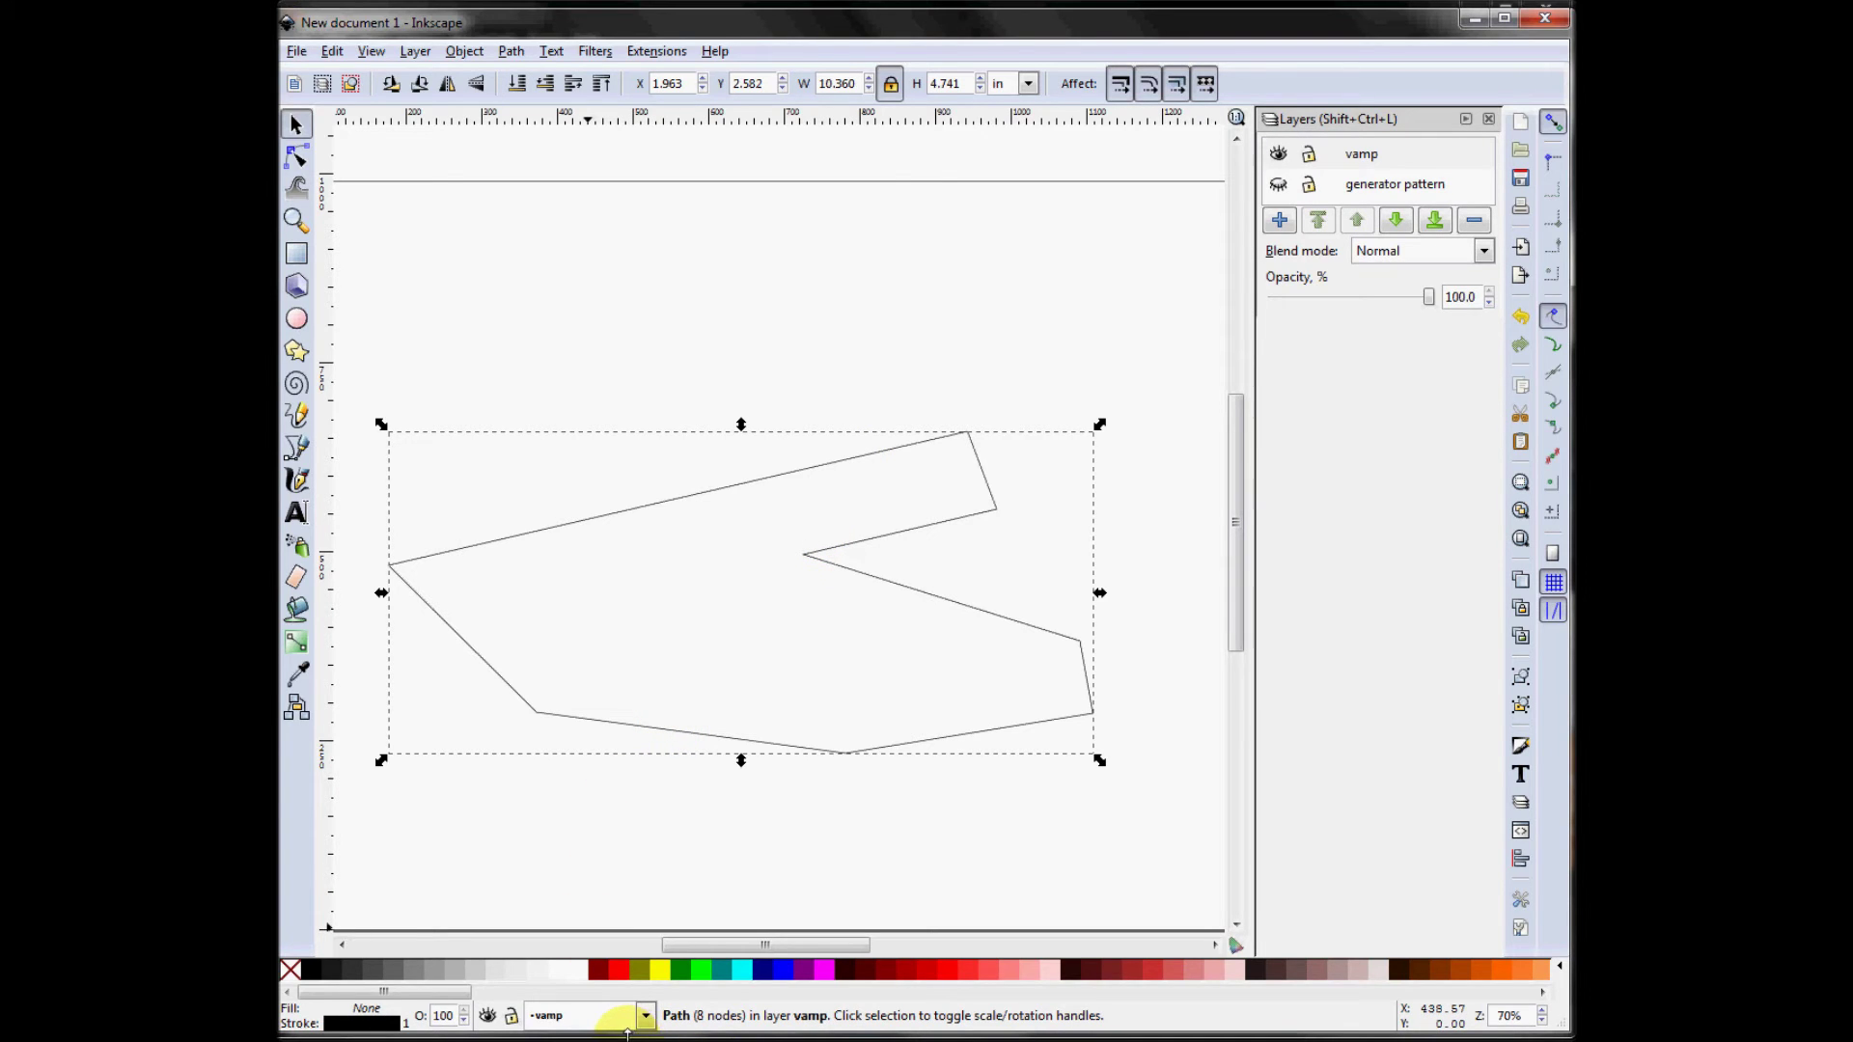
{"action": "left_click", "coordinate": [623, 971], "text": "shift"}
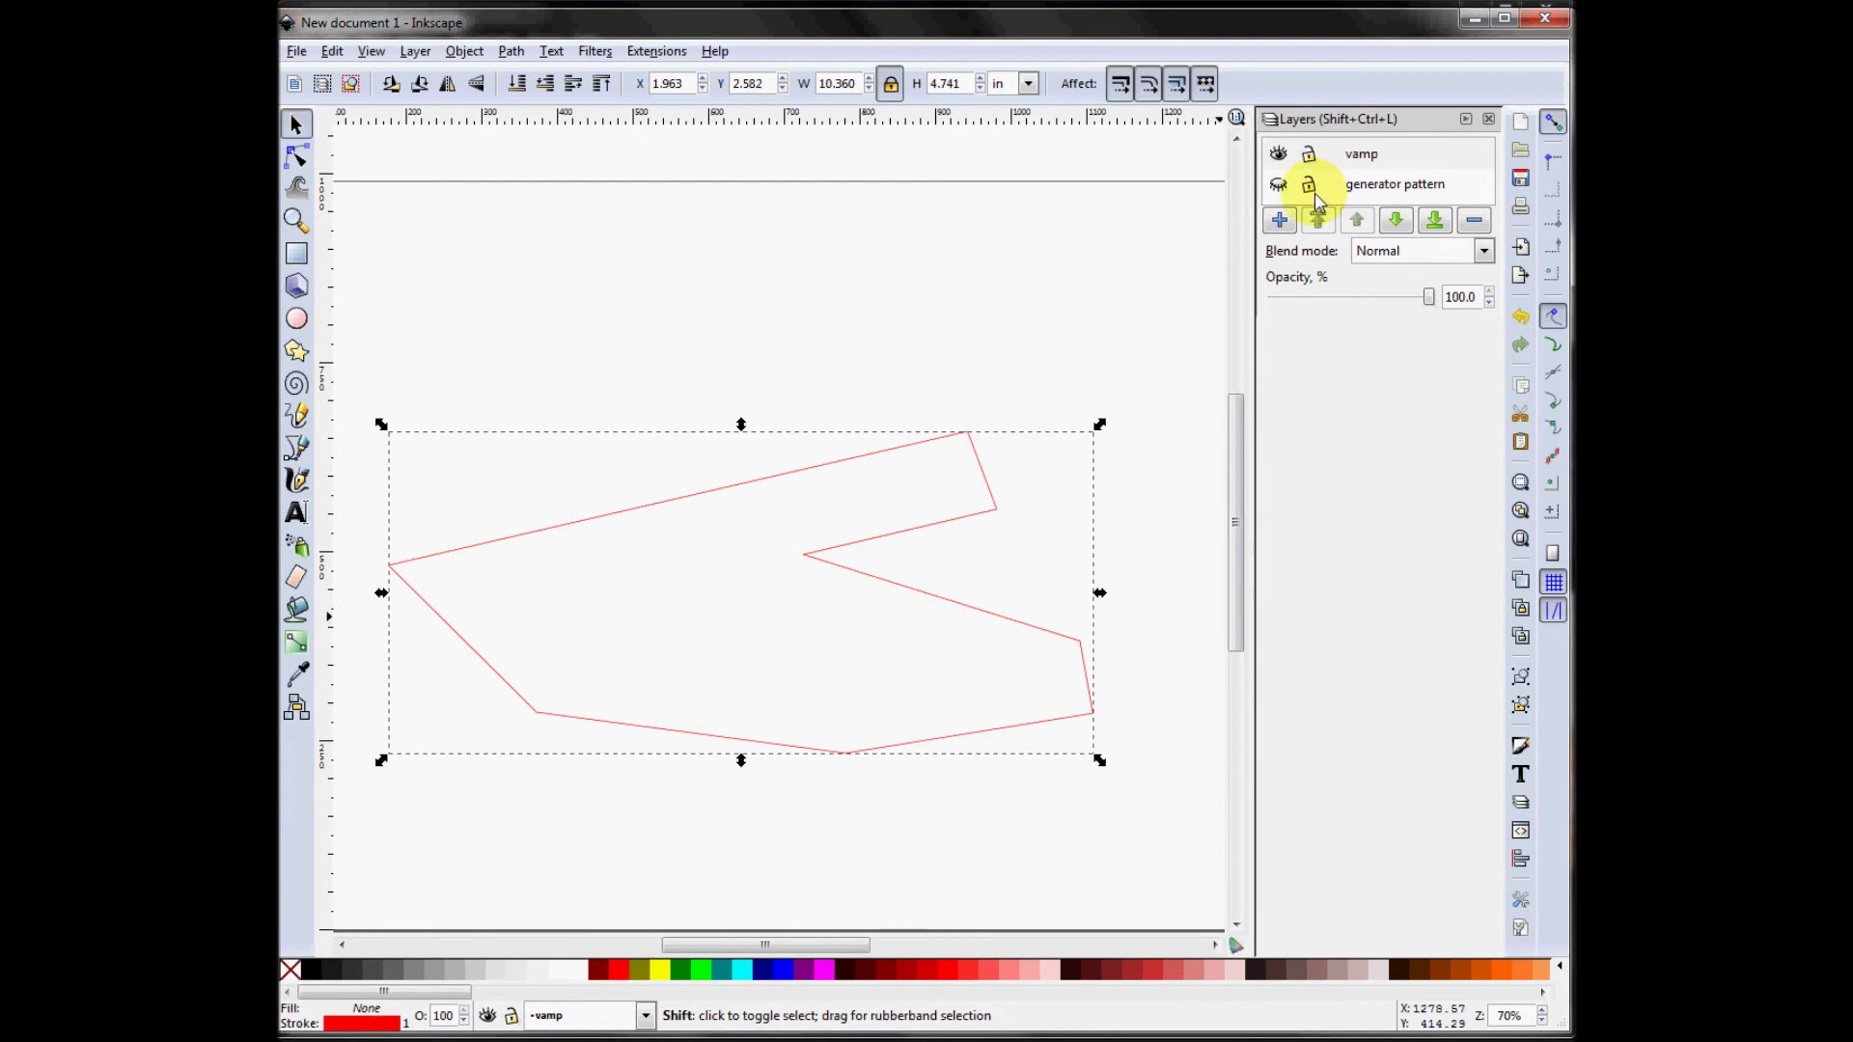
Show the generator pattern layer and bend the vamp outline's toe edge from B2 and the adjoining bottom edge into outward curves.
{"action": "left_click", "coordinate": [1280, 184]}
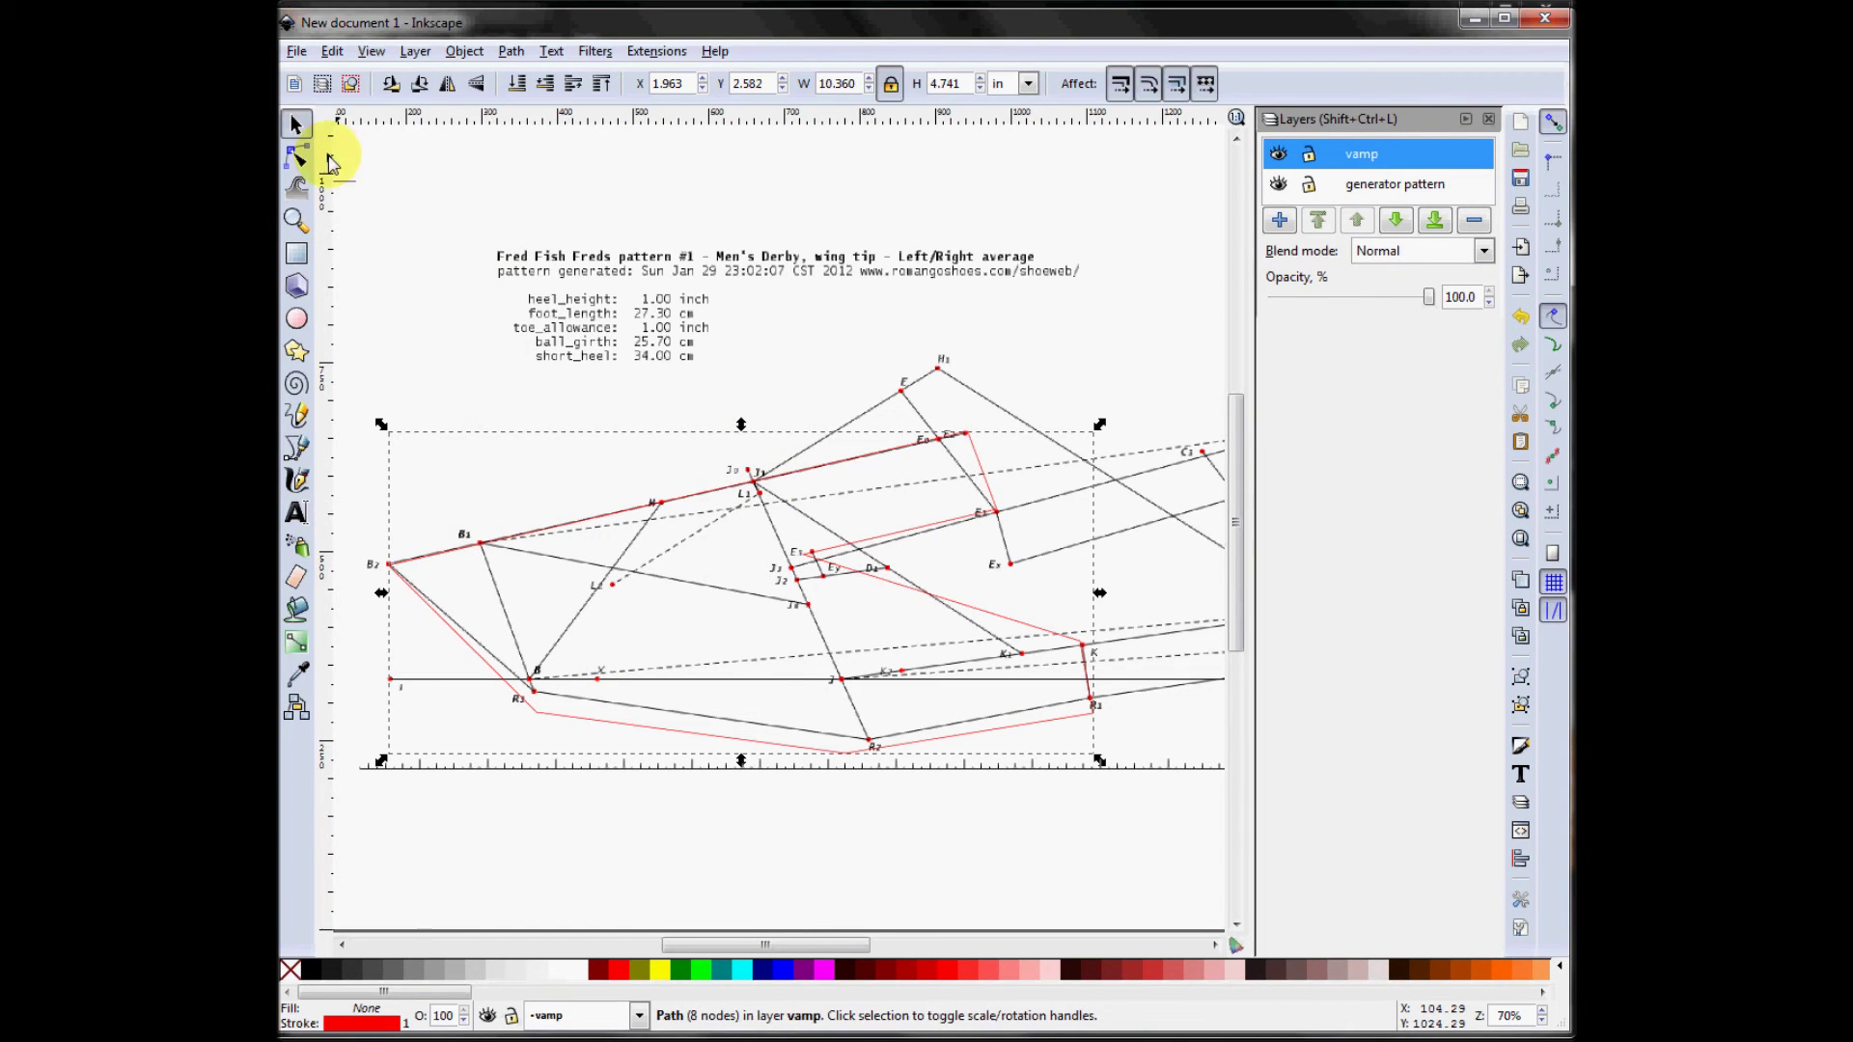
{"action": "left_click", "coordinate": [298, 157]}
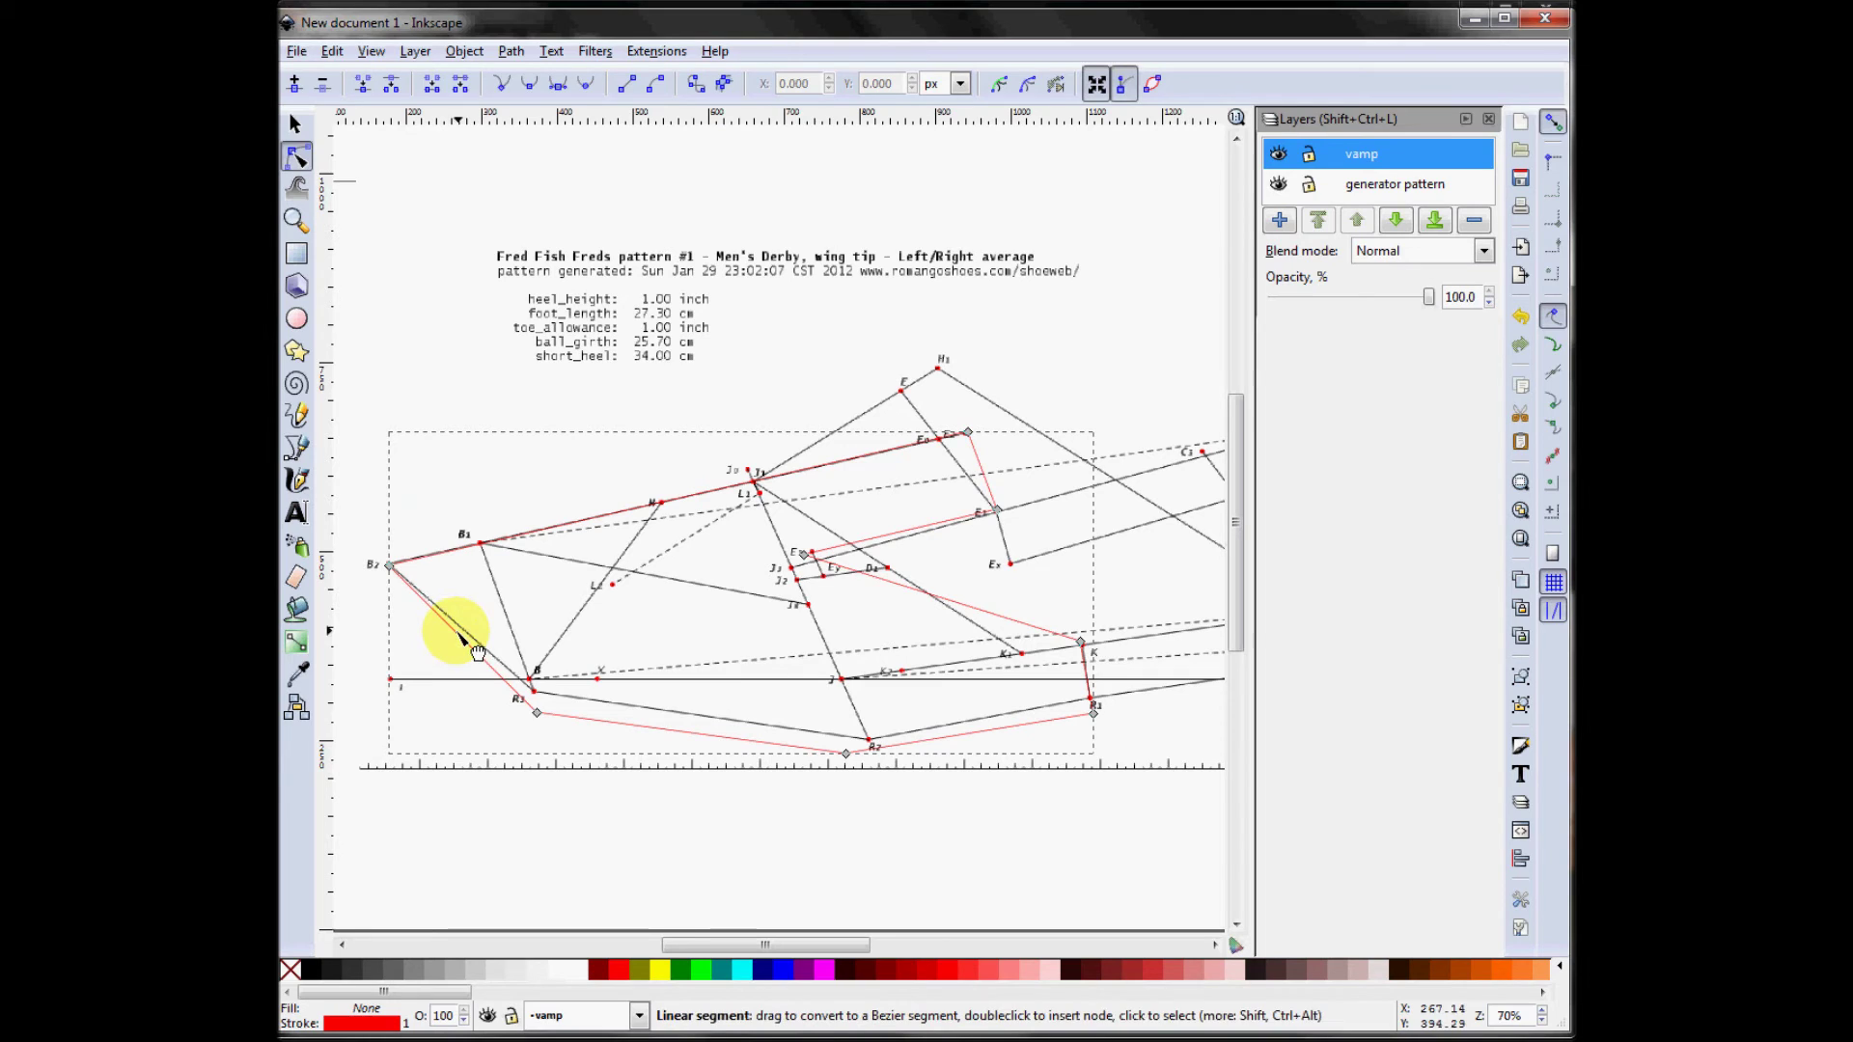
{"action": "left_click_drag", "start_coordinate": [461, 639], "coordinate": [444, 677]}
{"action": "left_click_drag", "start_coordinate": [675, 733], "coordinate": [697, 745]}
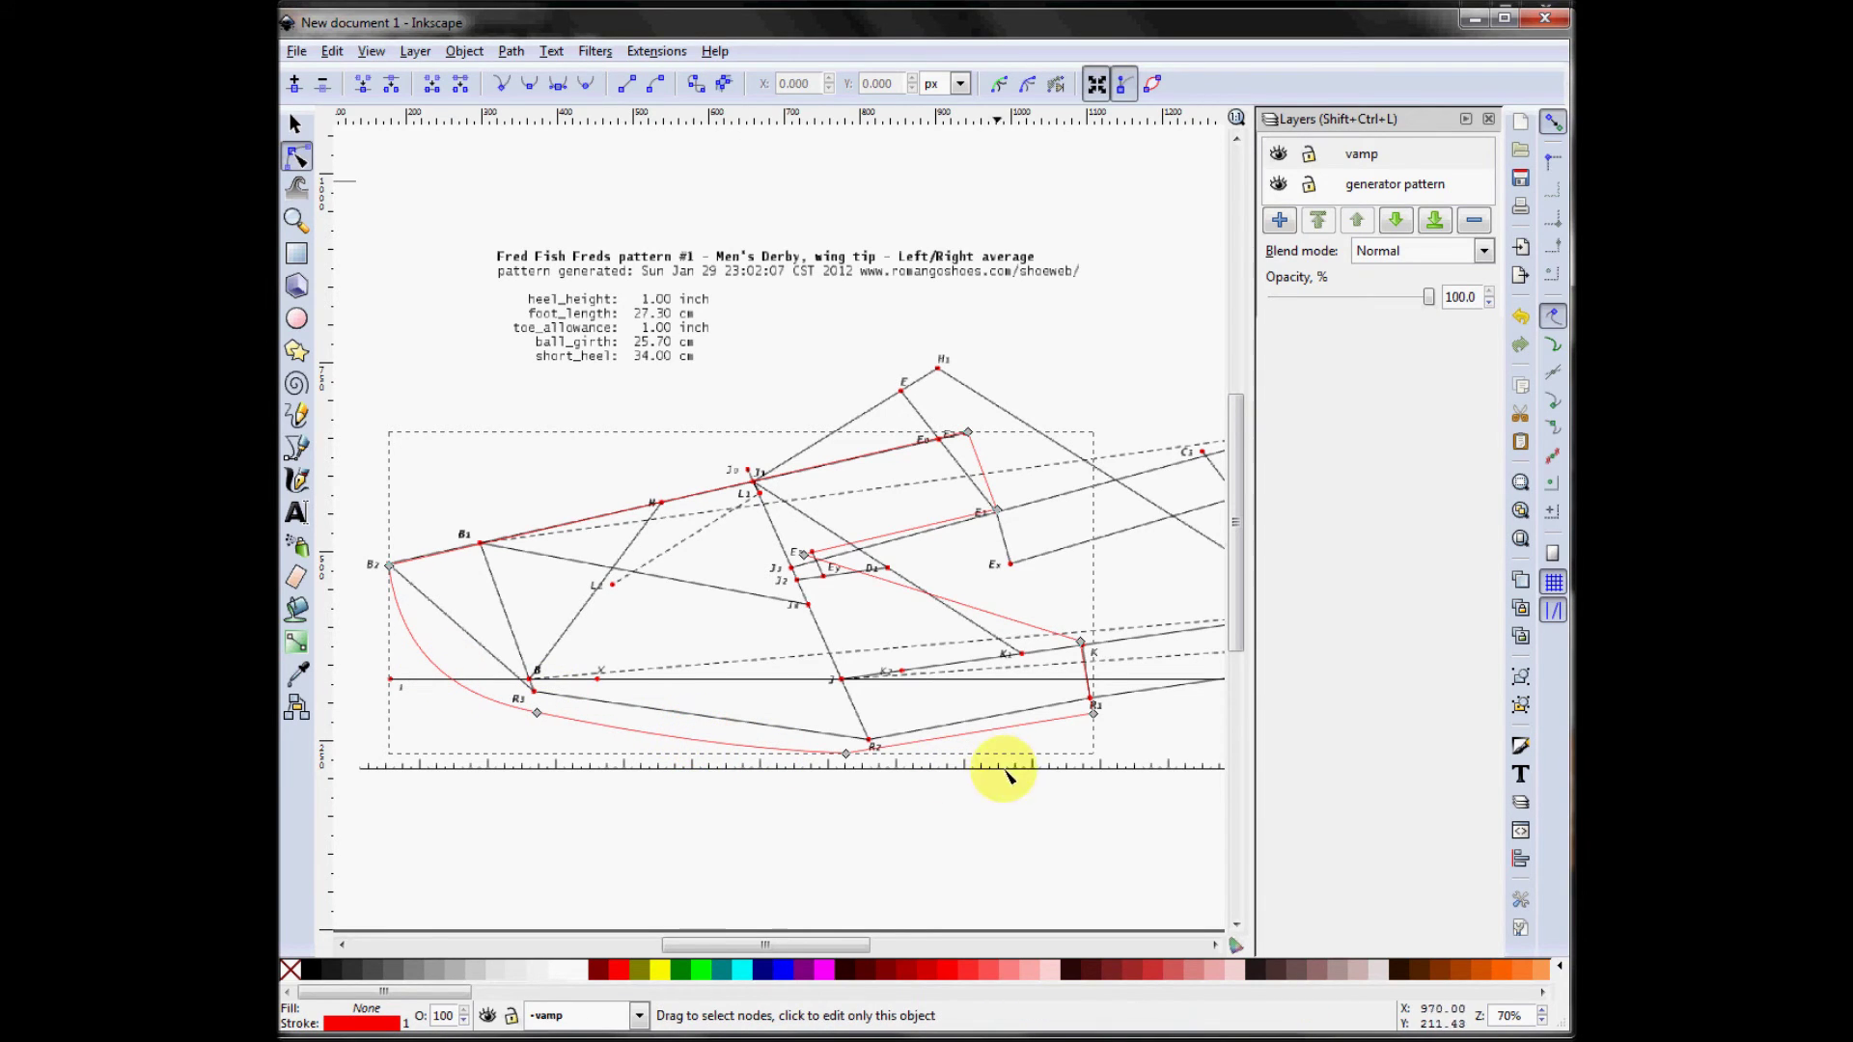
Bend the vamp outline's notch-to-K edge upward into a convex curve and move the E3 corner node inward to about X 921, Y 520 px.
{"action": "left_click", "coordinate": [1088, 681]}
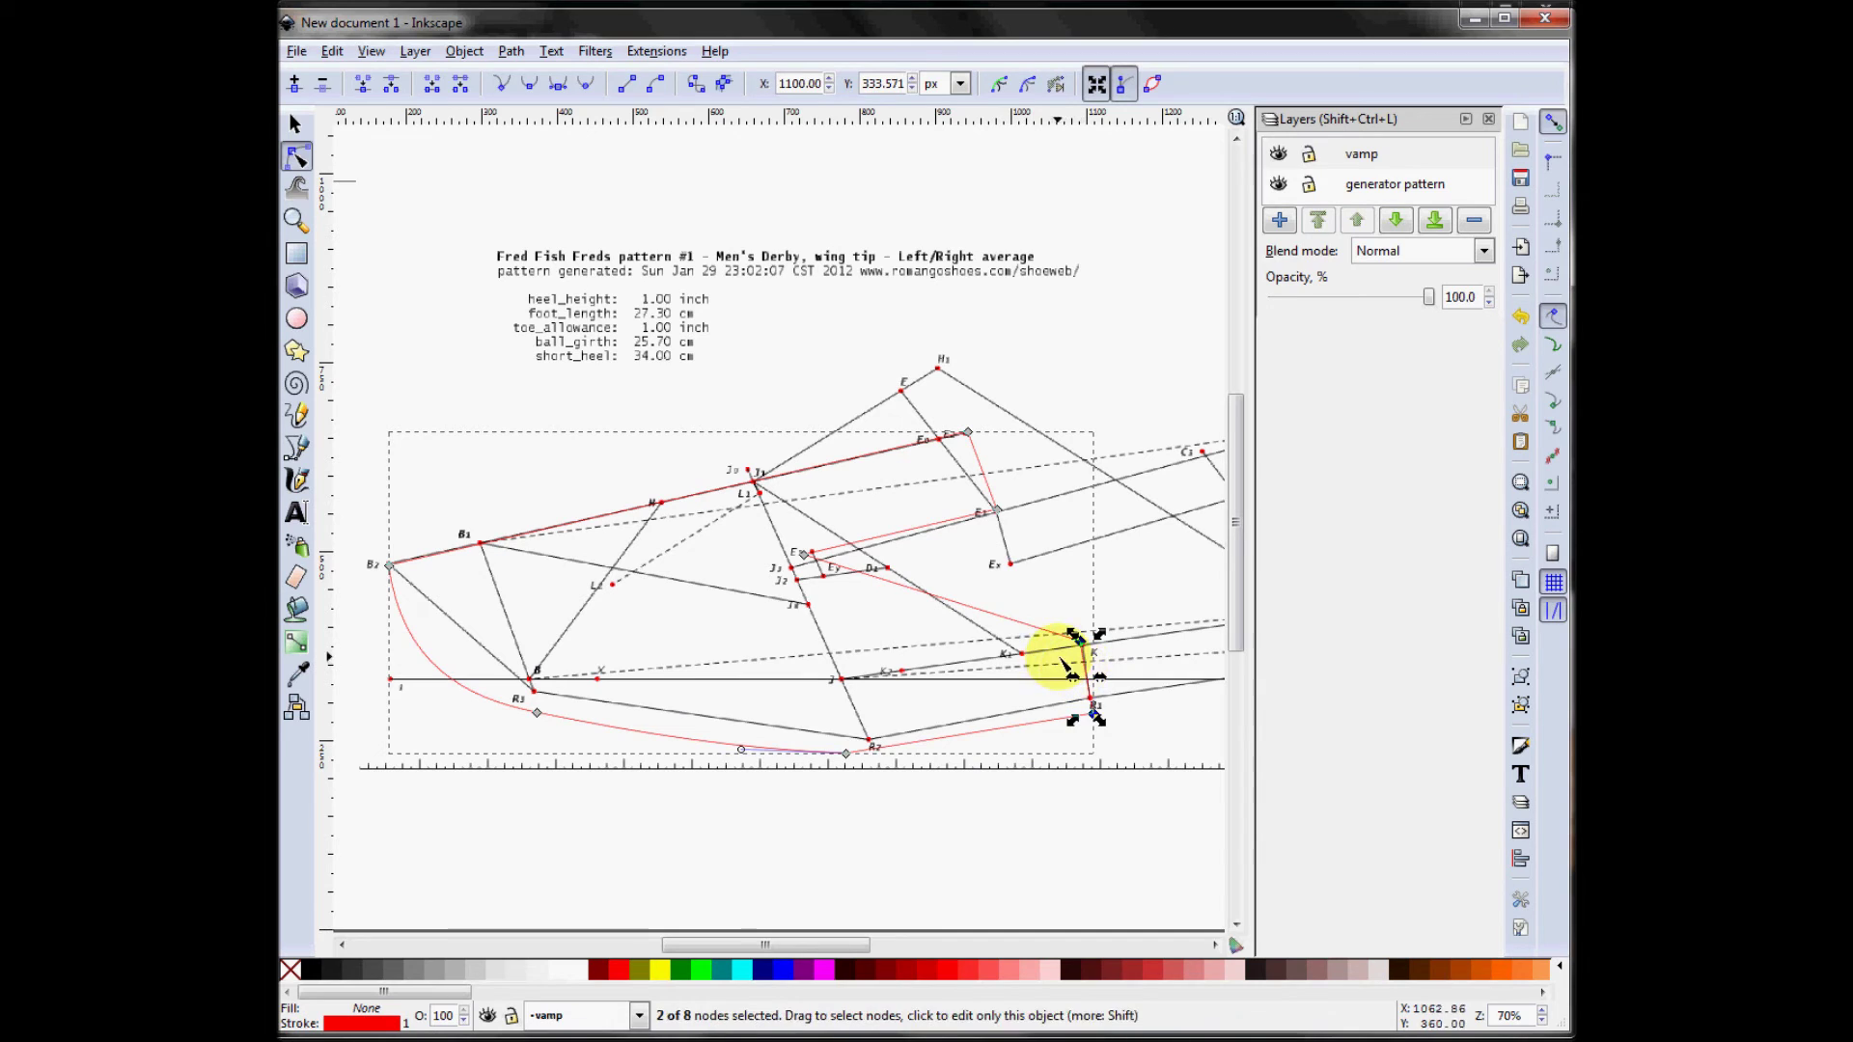
{"action": "left_click", "coordinate": [1004, 620]}
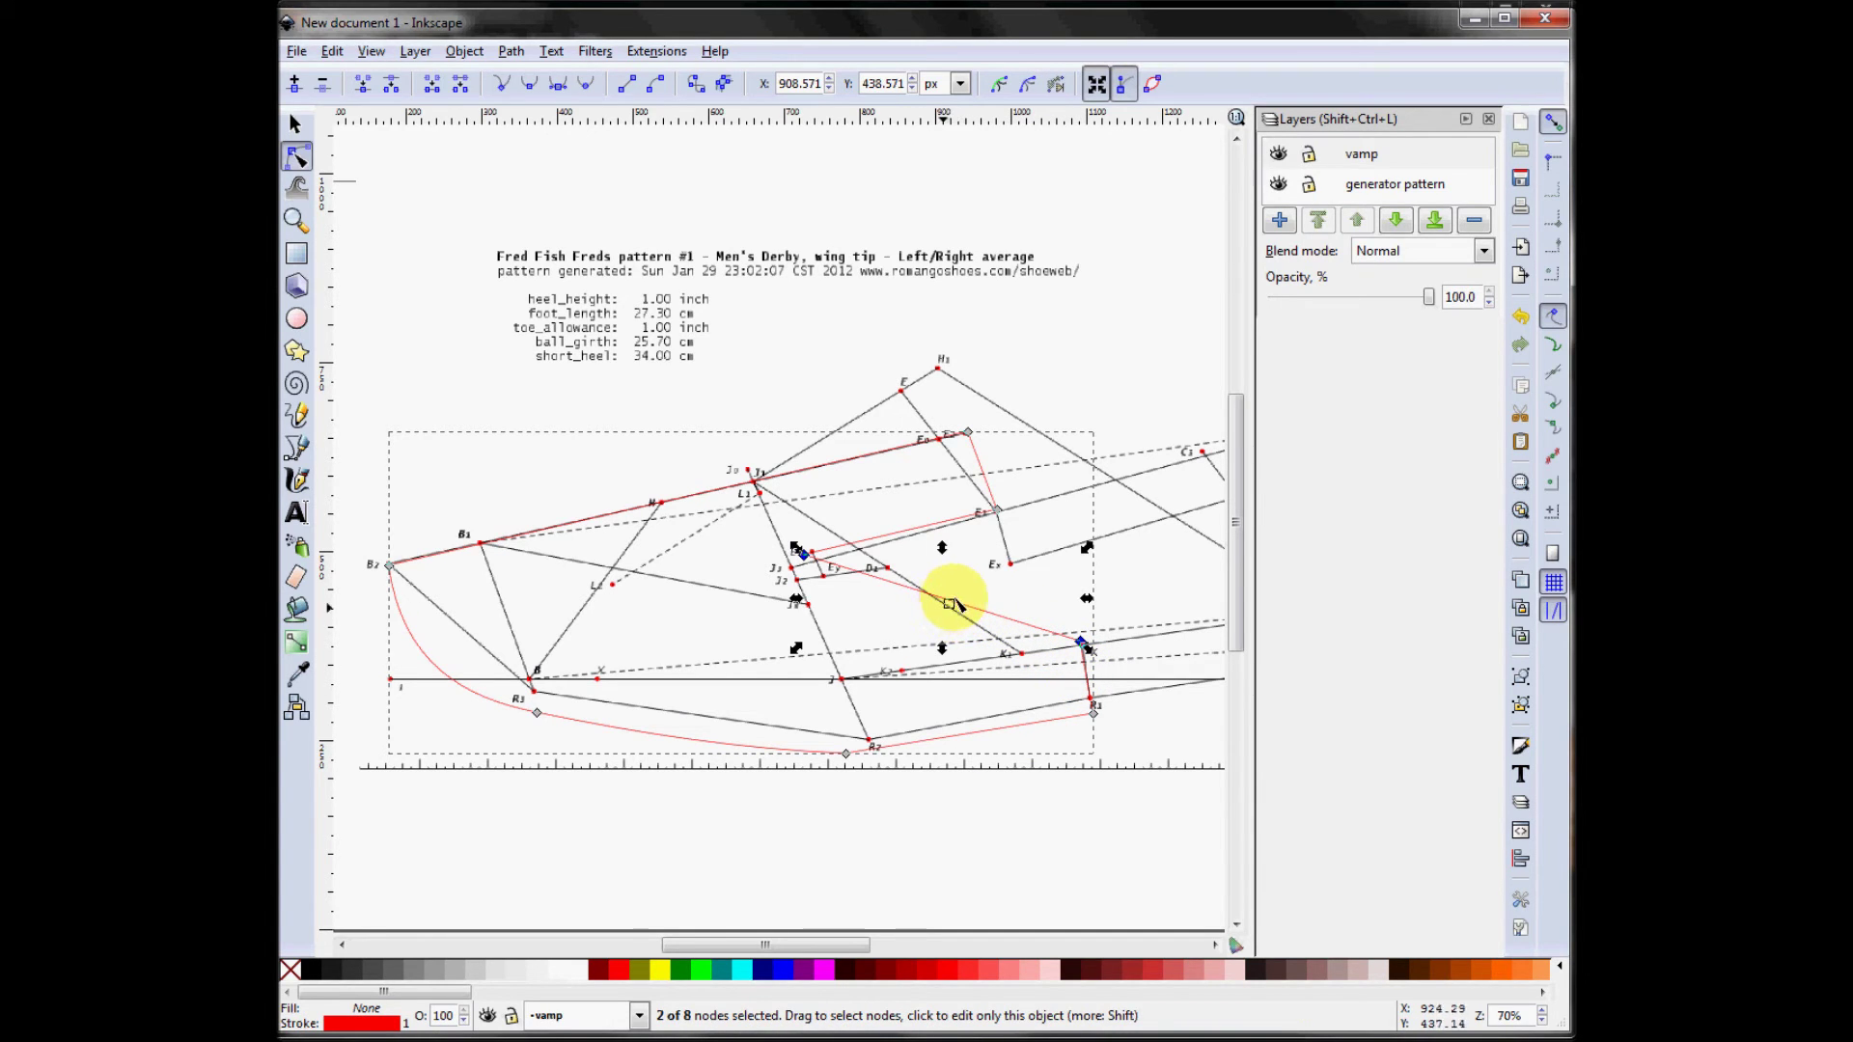
{"action": "left_click", "coordinate": [960, 598]}
{"action": "left_click", "coordinate": [969, 604]}
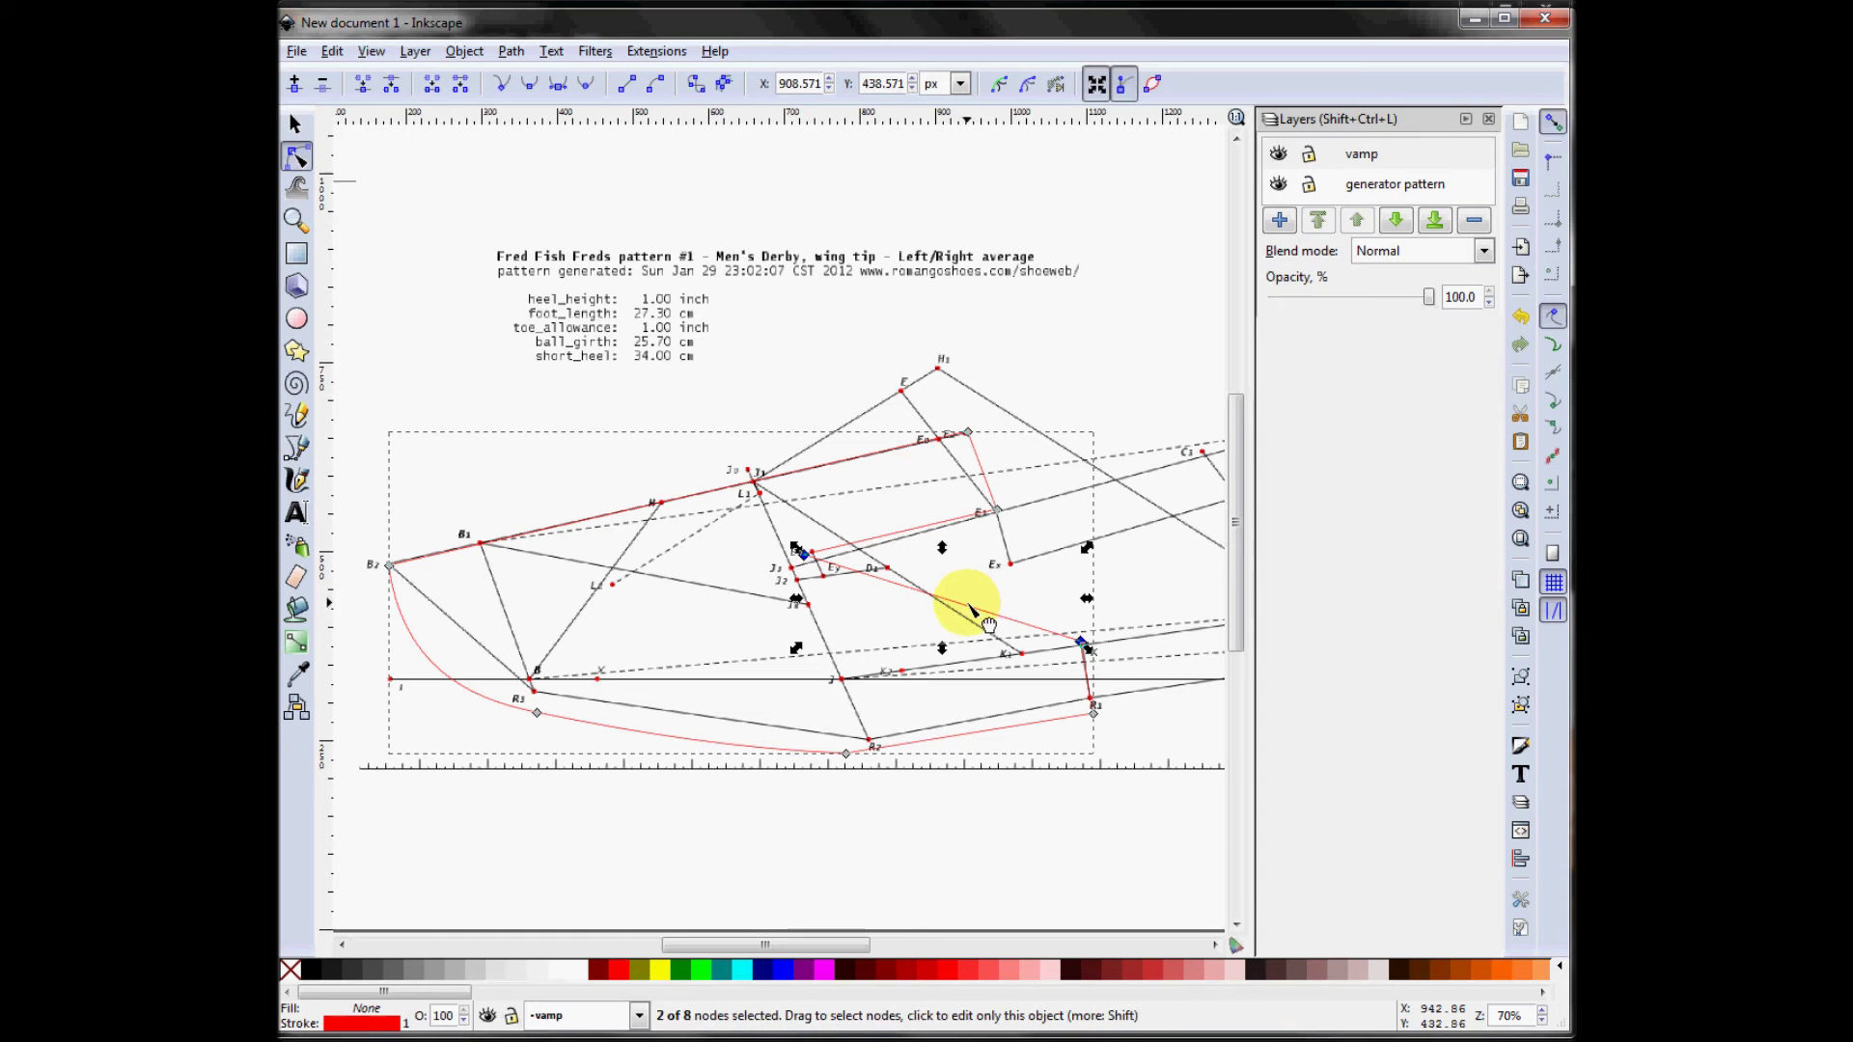
{"action": "left_click_drag", "start_coordinate": [967, 608], "coordinate": [960, 606]}
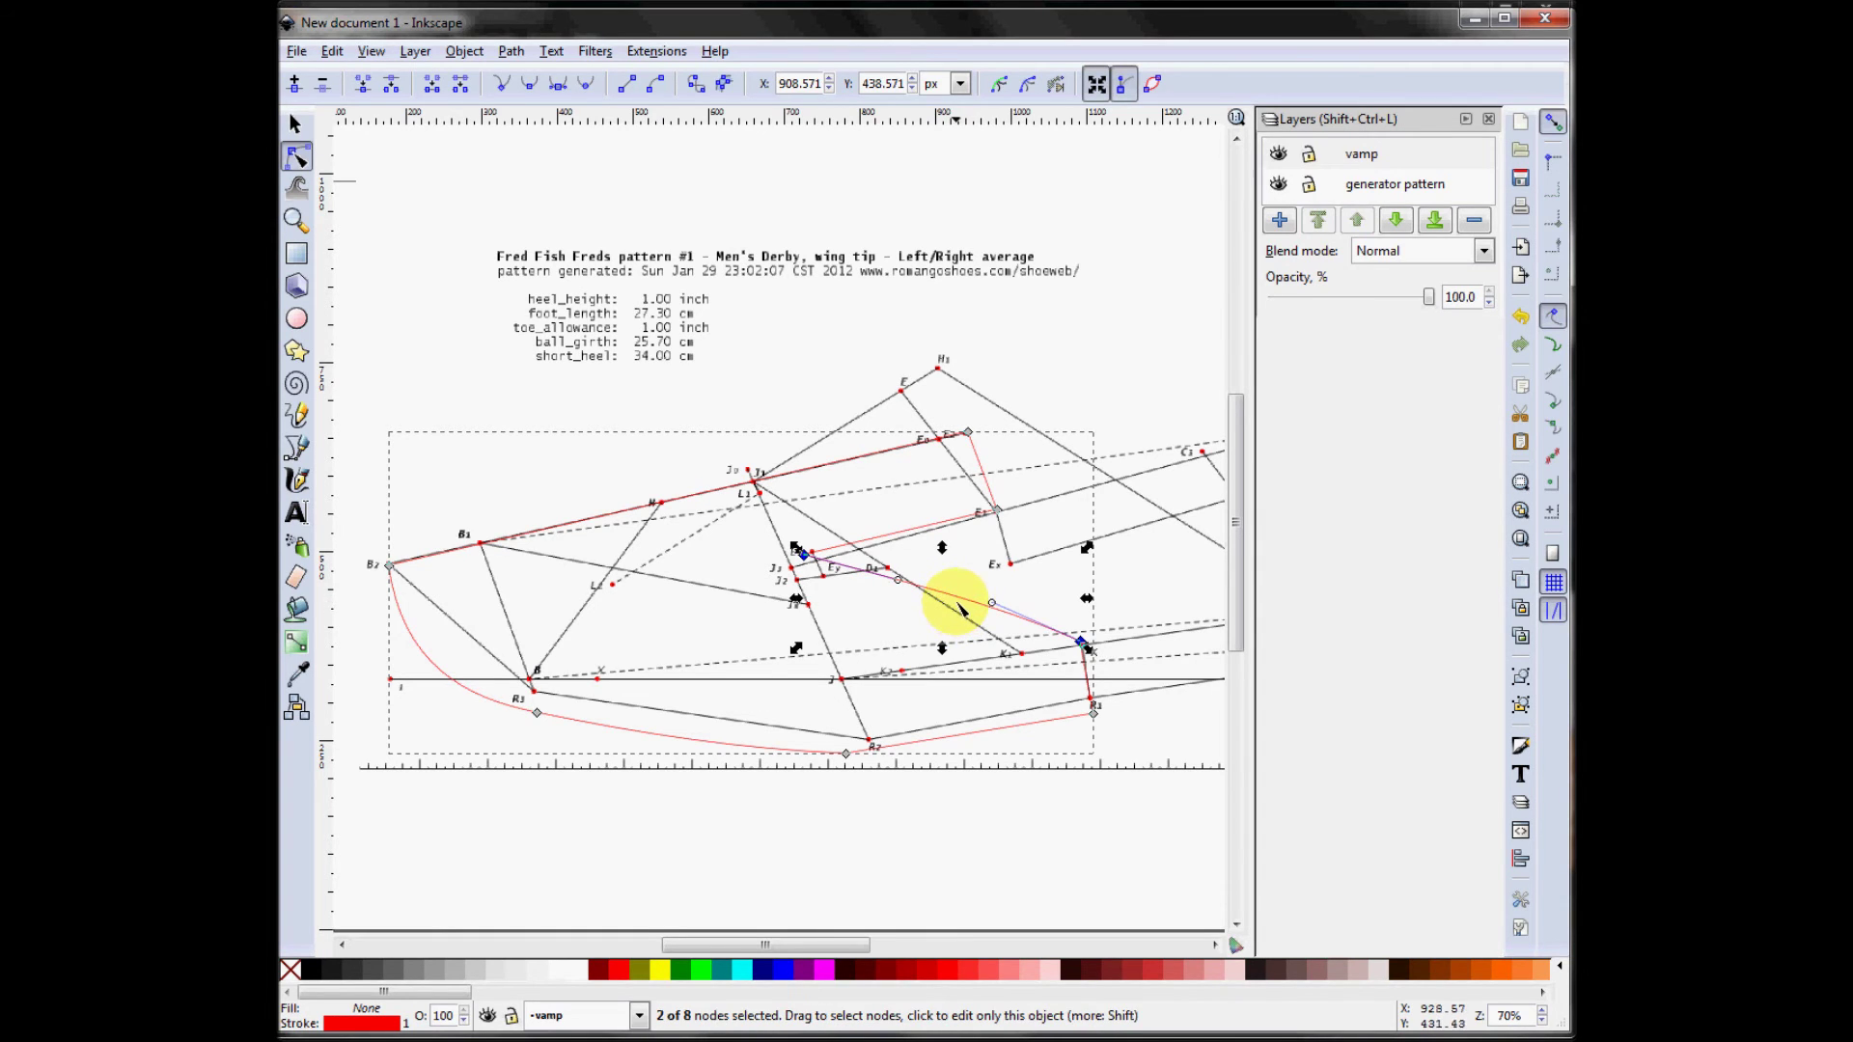
{"action": "left_click", "coordinate": [950, 835]}
{"action": "left_click", "coordinate": [944, 598]}
{"action": "left_click_drag", "start_coordinate": [944, 599], "coordinate": [955, 577]}
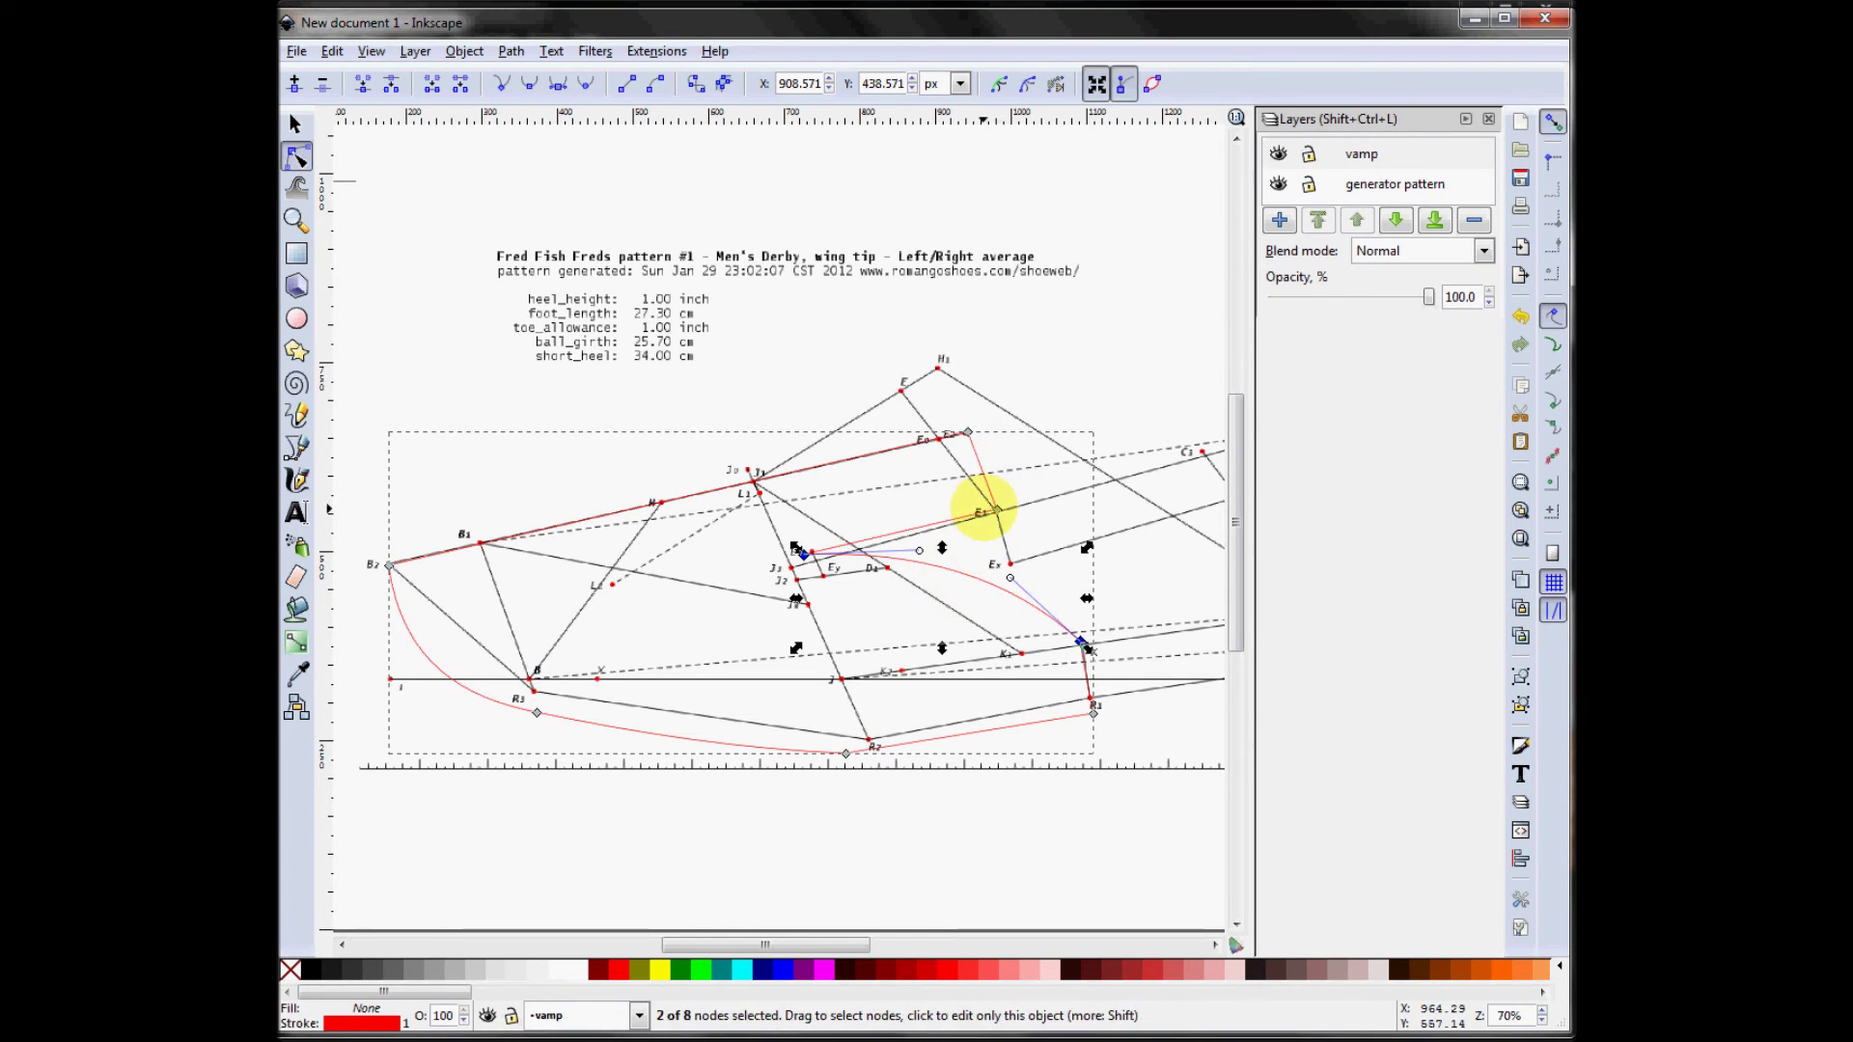
{"action": "left_click_drag", "start_coordinate": [999, 511], "coordinate": [950, 538]}
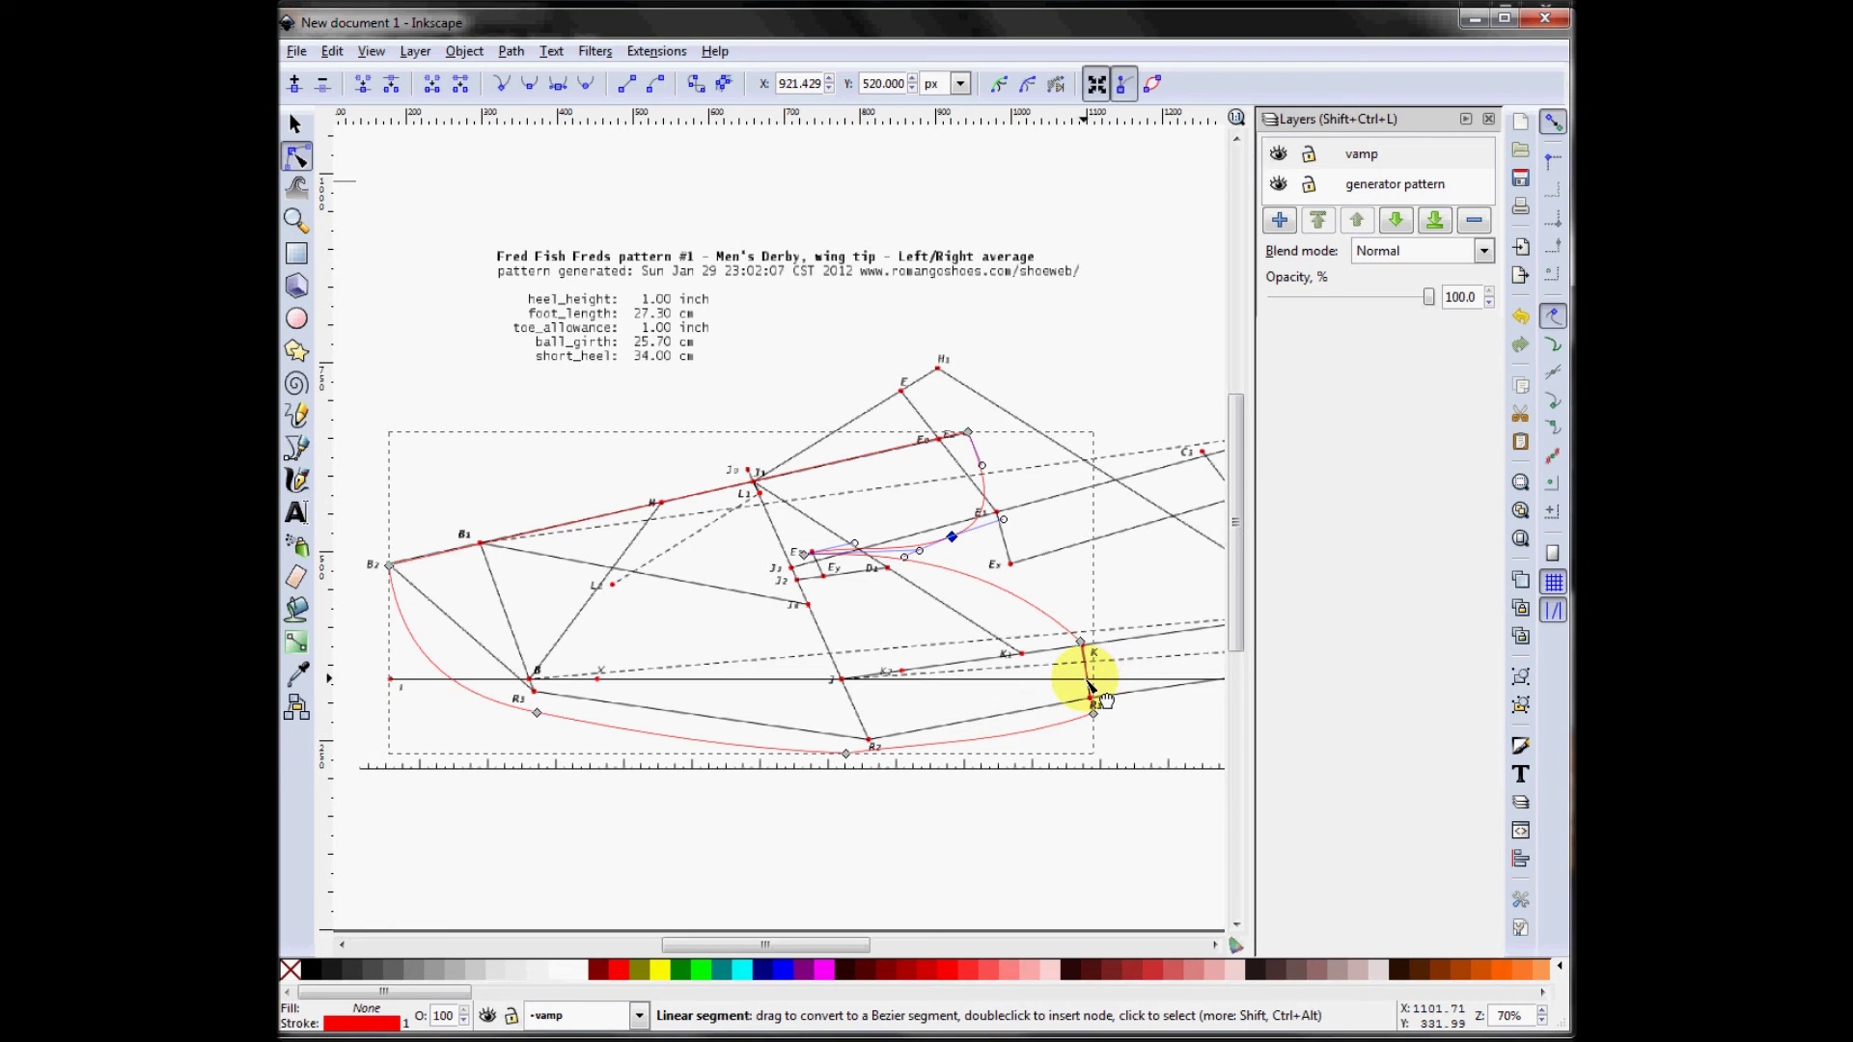
Smooth the vamp node at K, move it to about X 1063, Y 411 px, and nudge the node near E3 to about X 927, Y 516 px.
{"action": "left_click", "coordinate": [1081, 642]}
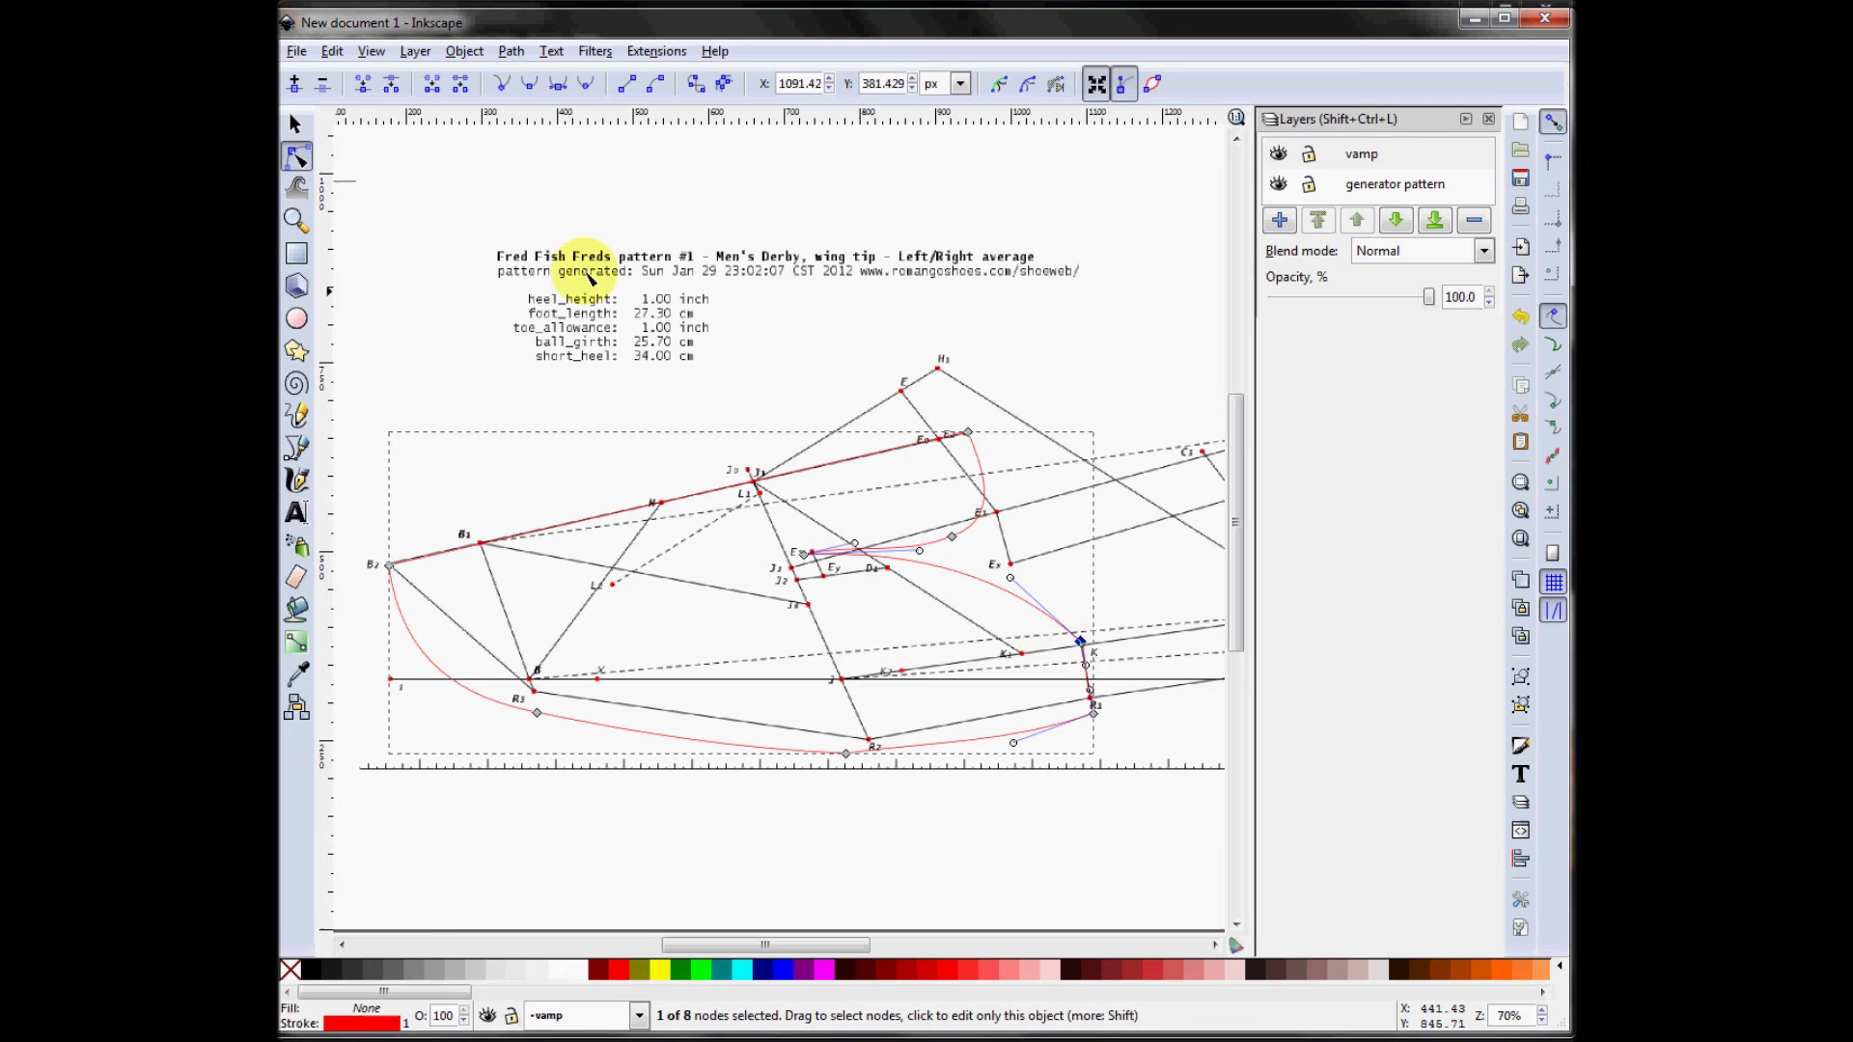
{"action": "left_click", "coordinate": [586, 87]}
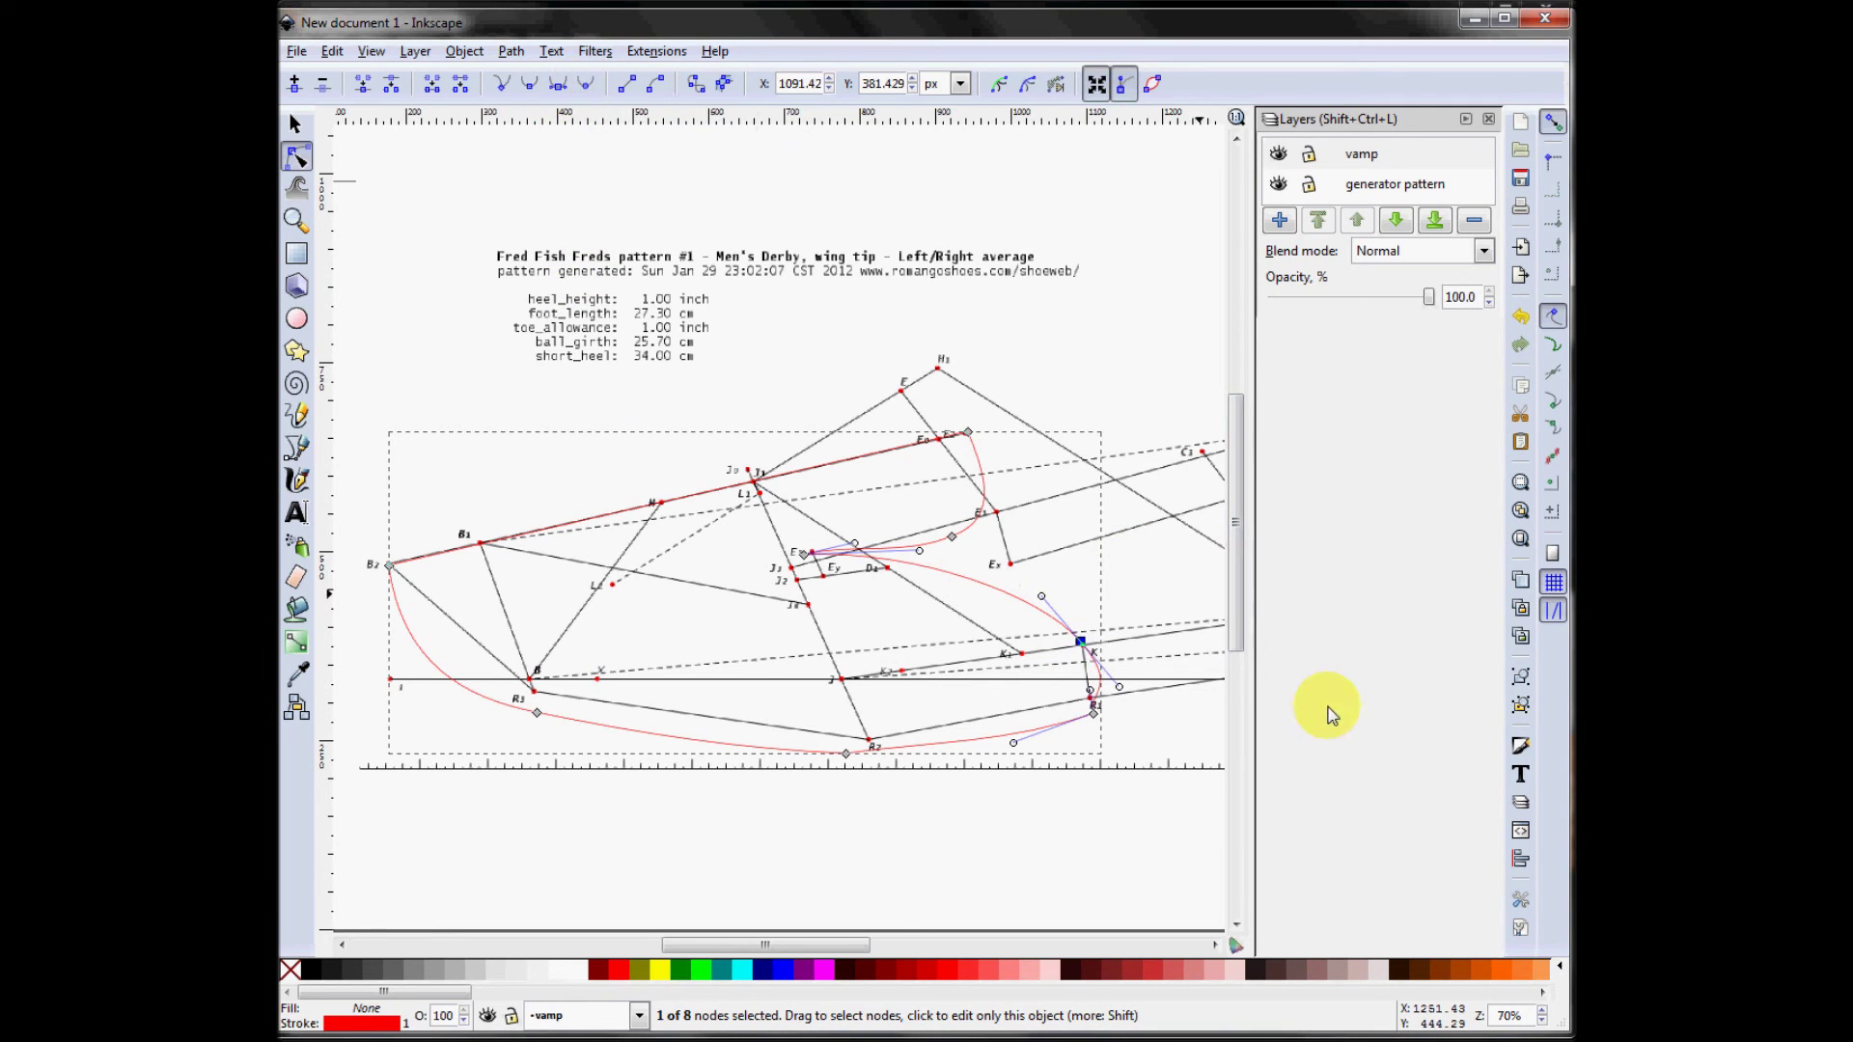
{"action": "left_click_drag", "start_coordinate": [1081, 643], "coordinate": [1062, 626]}
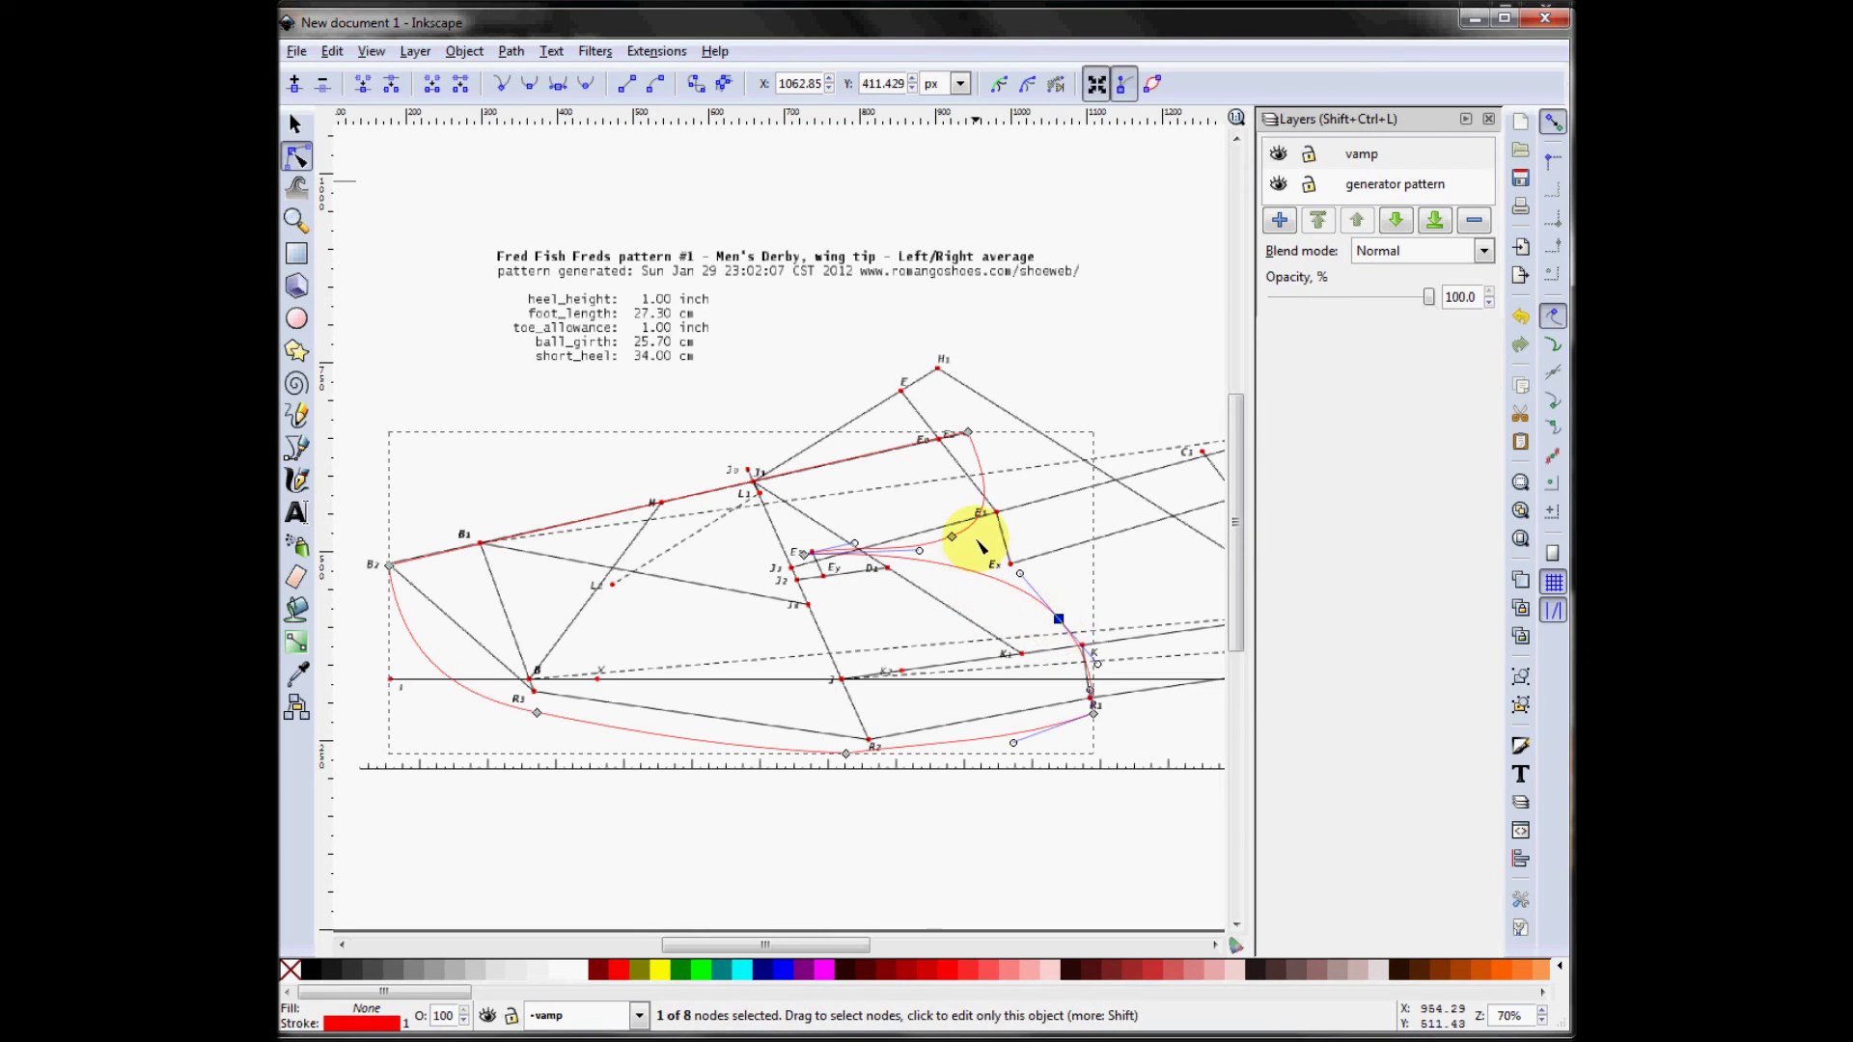
{"action": "left_click_drag", "start_coordinate": [952, 537], "coordinate": [962, 545]}
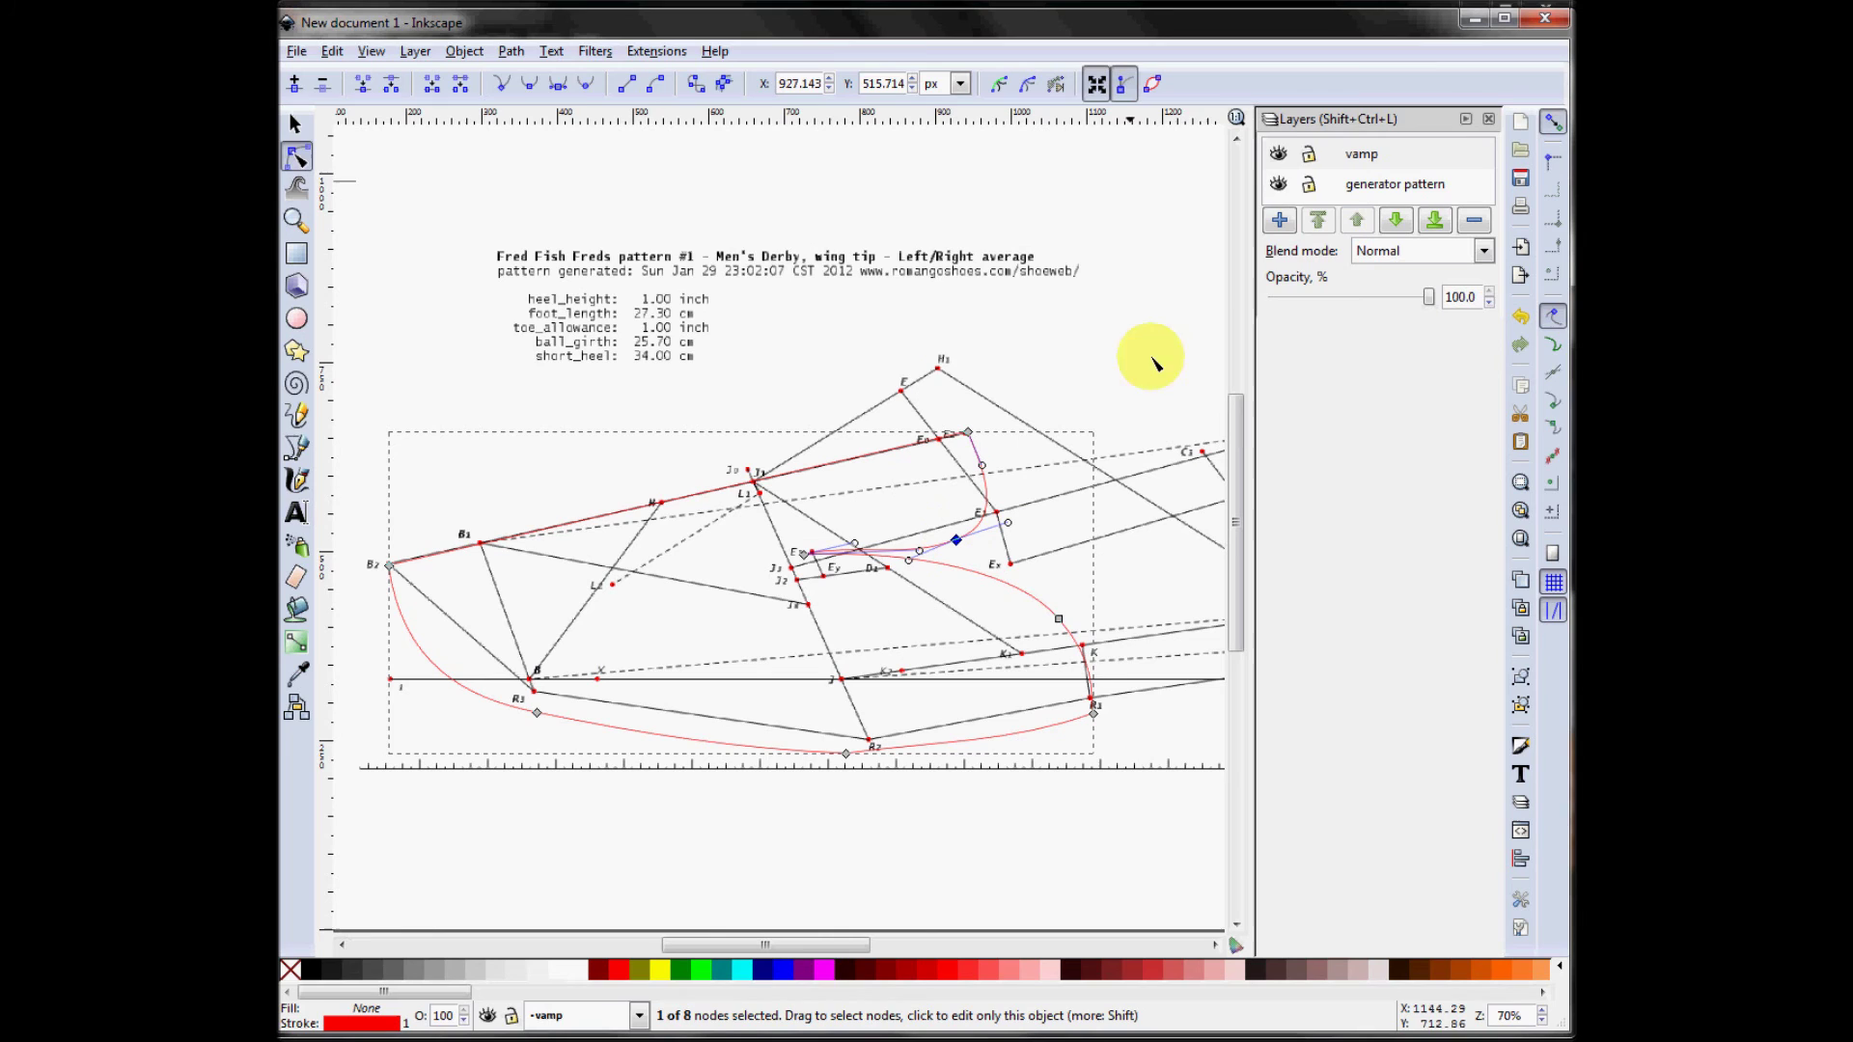
Deselect the vamp outline and toggle the generator pattern layer's visibility to examine the curved shape alone and over the pattern.
{"action": "left_click", "coordinate": [1279, 185]}
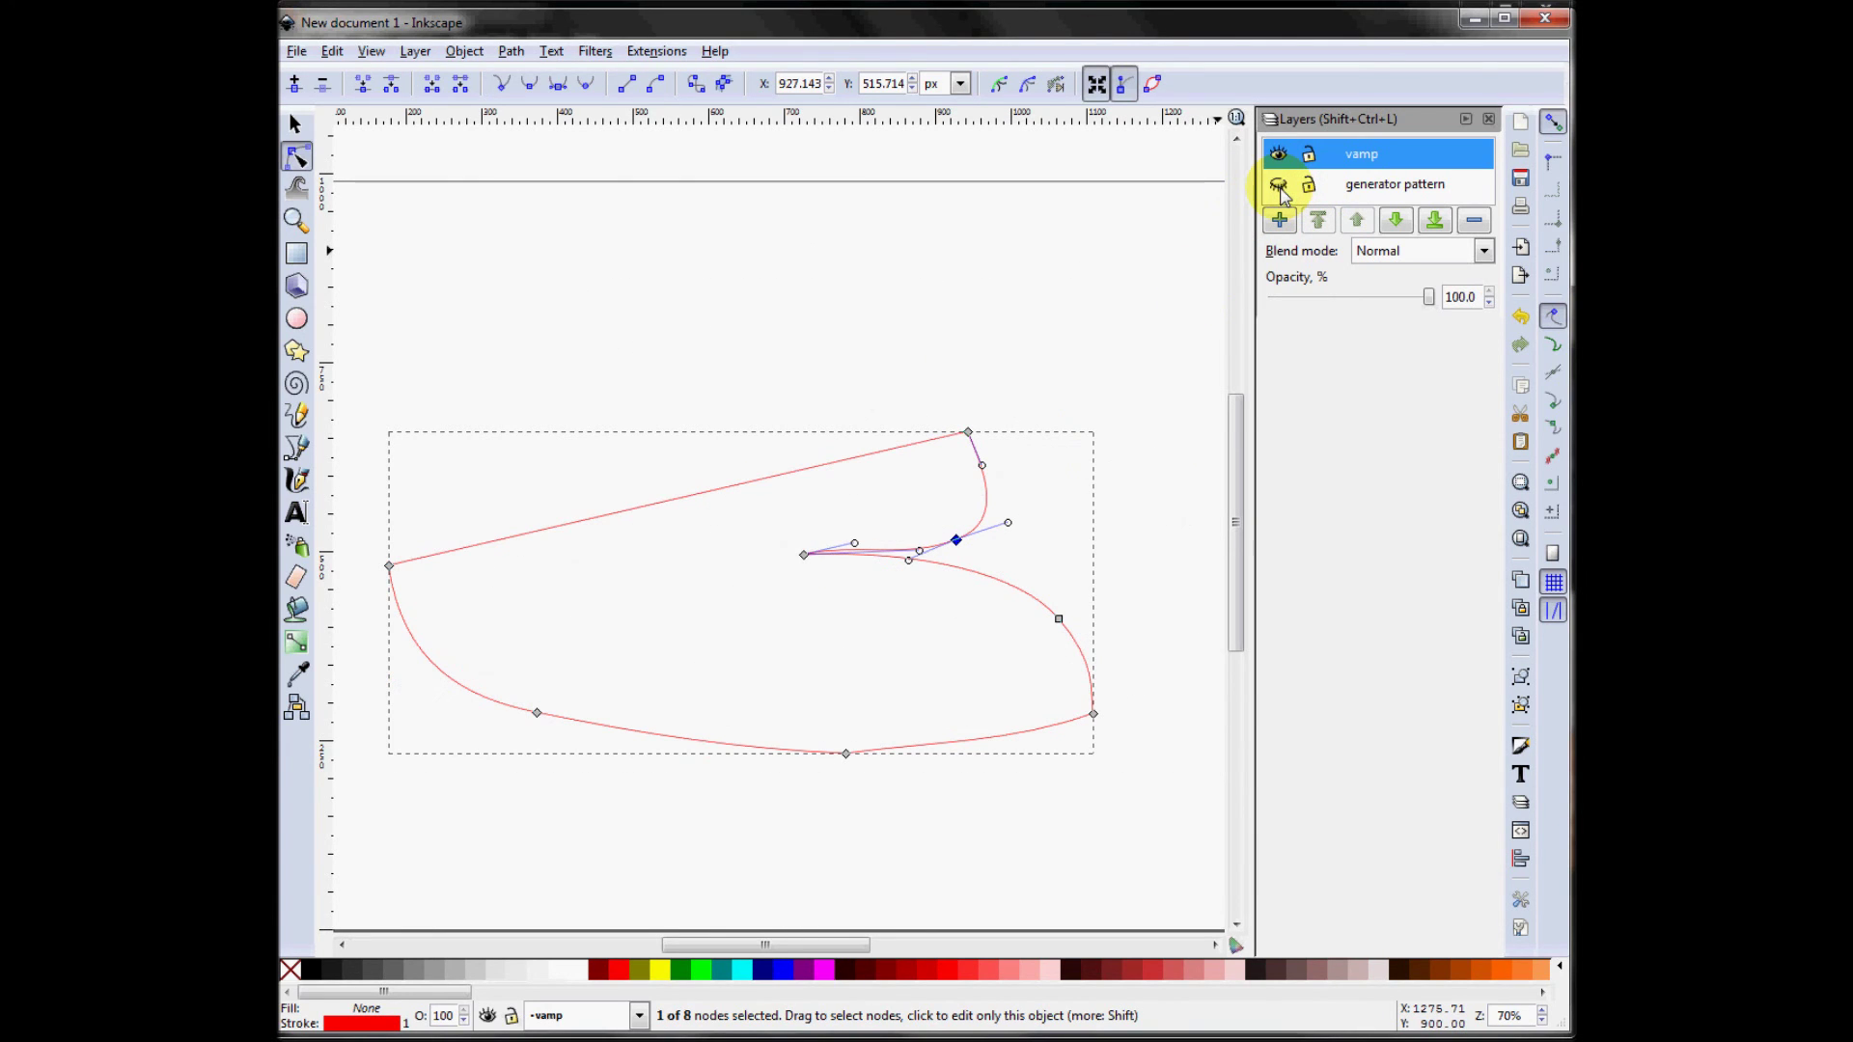
{"action": "left_click", "coordinate": [1278, 185]}
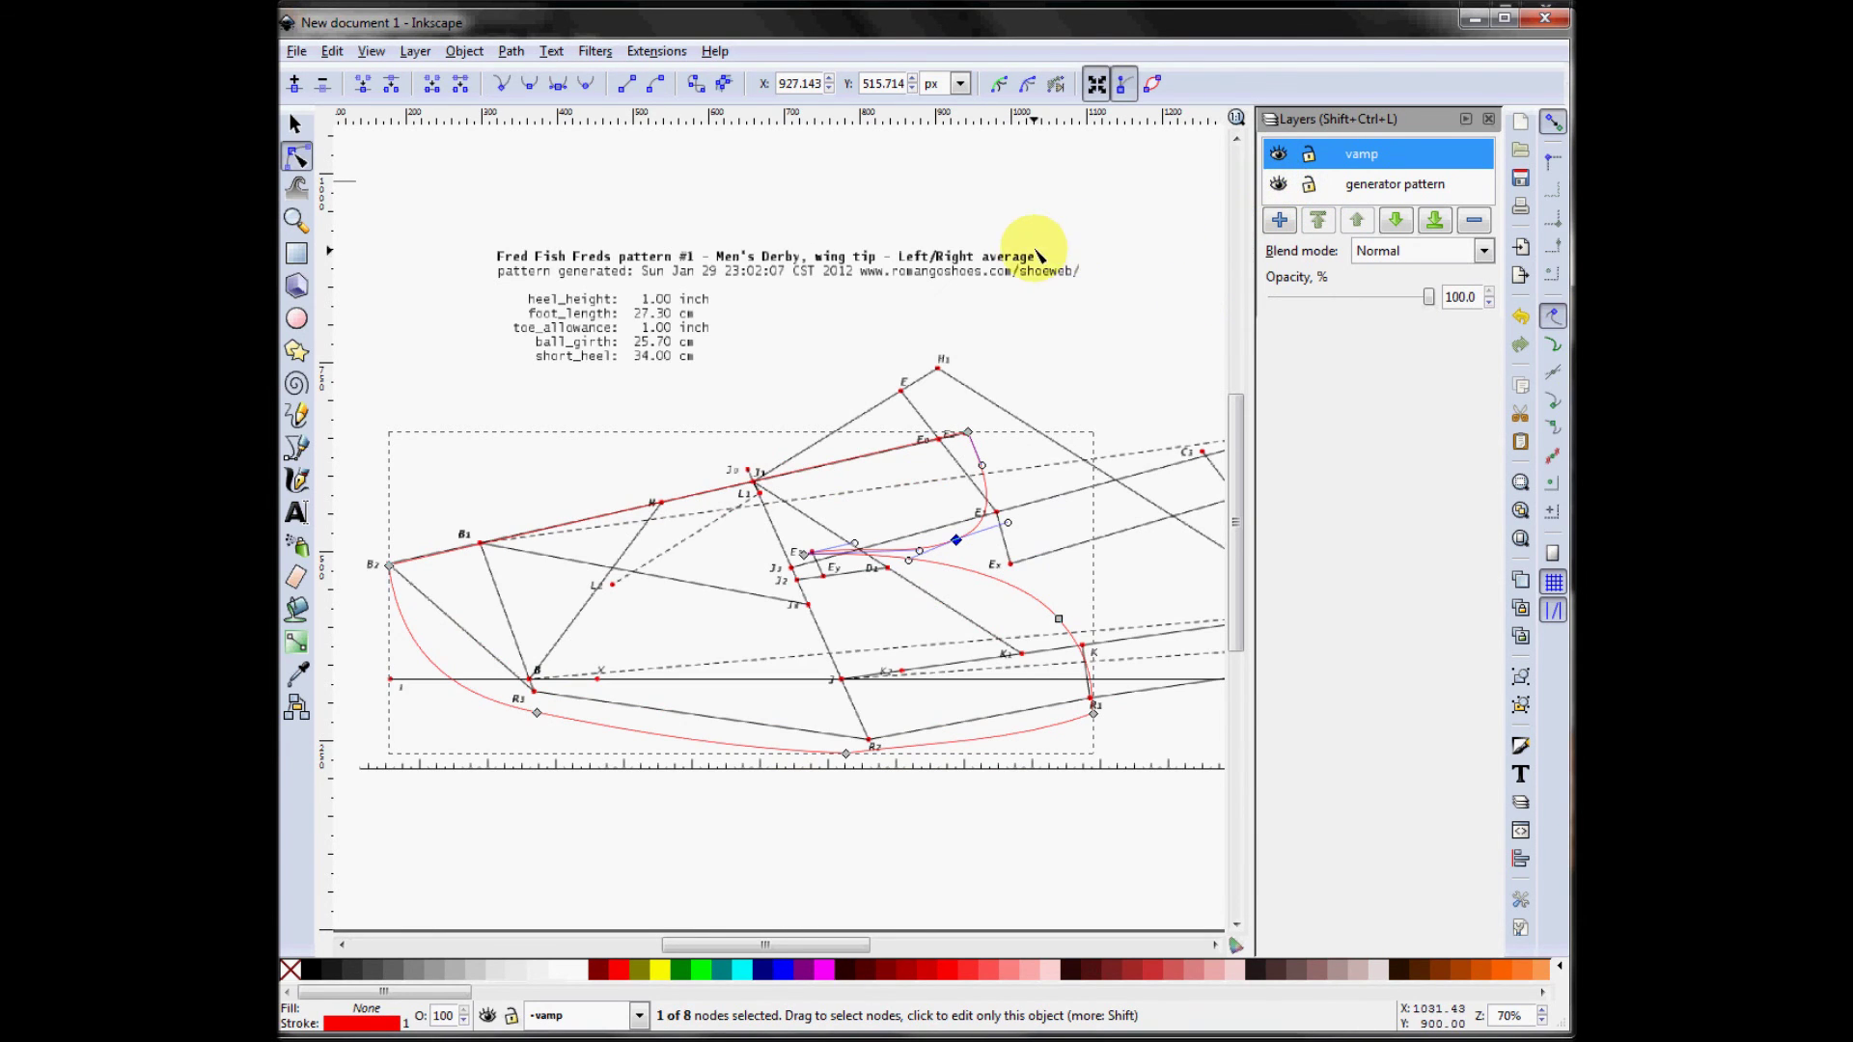
{"action": "left_click", "coordinate": [1090, 236]}
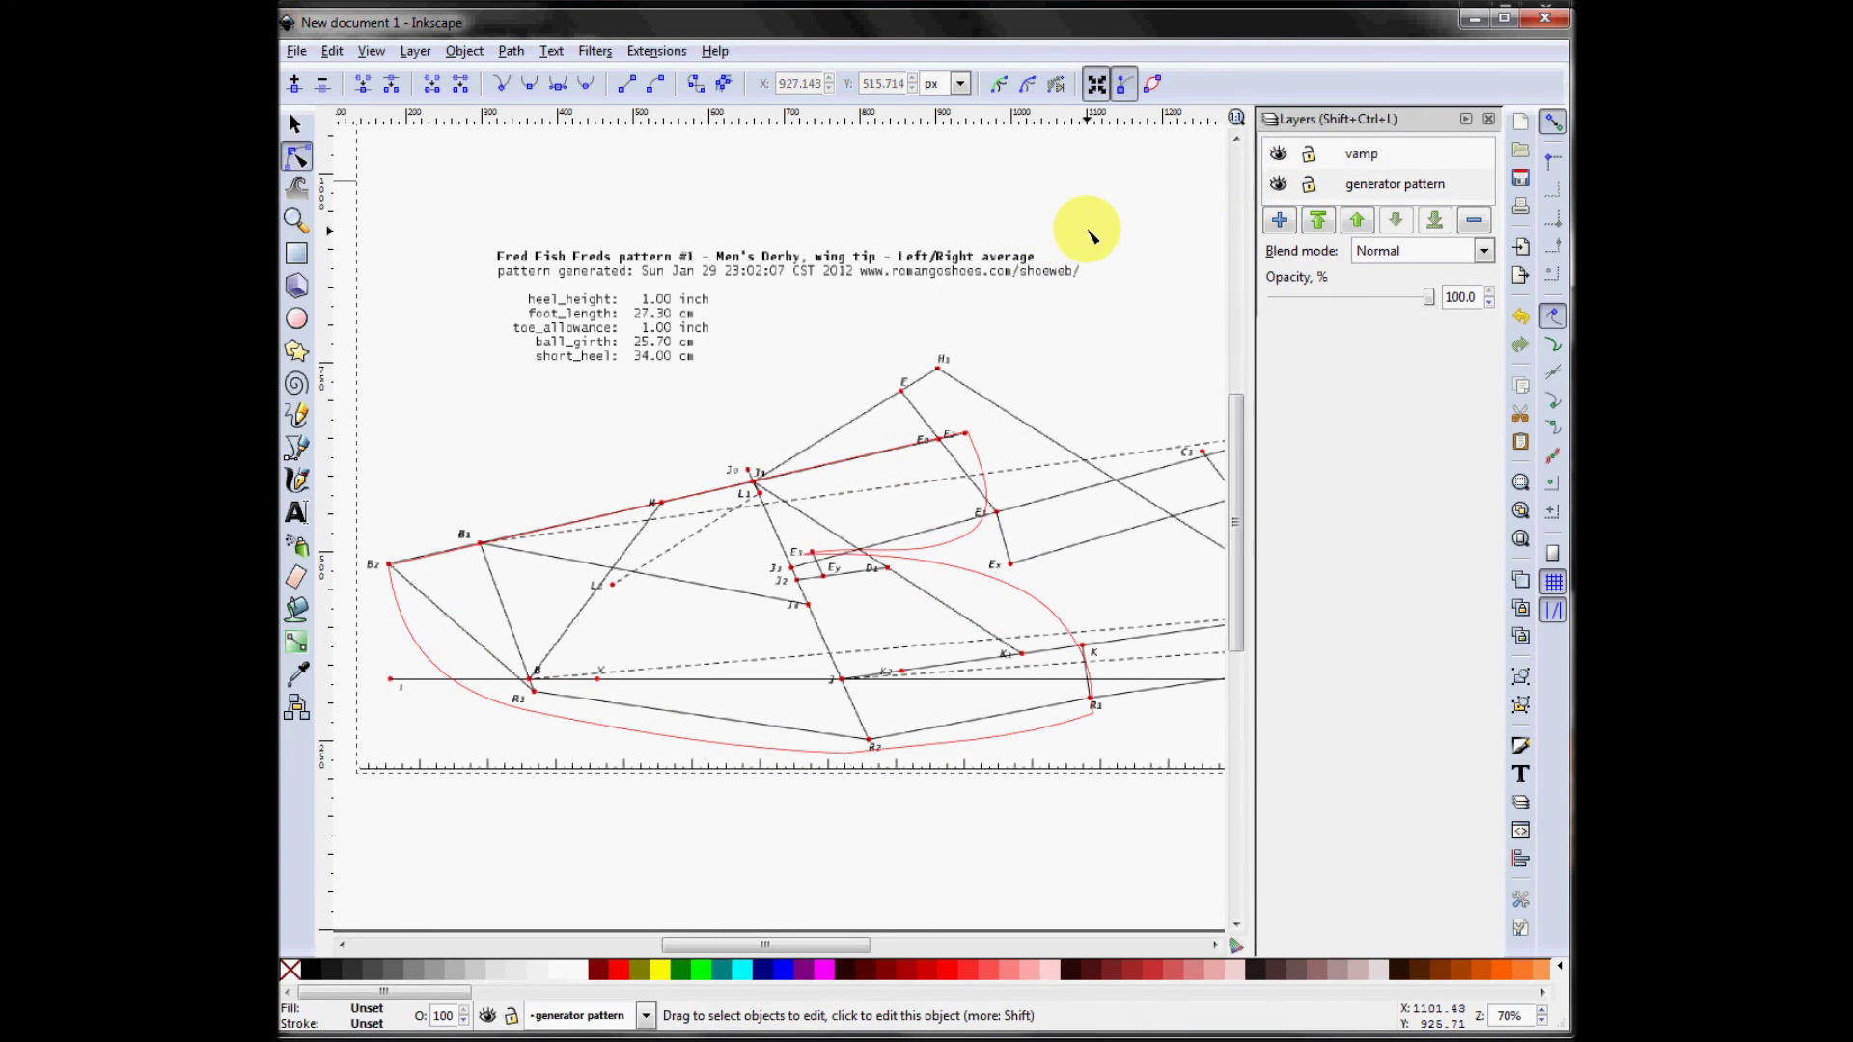
{"action": "left_click", "coordinate": [1278, 185]}
{"action": "left_click", "coordinate": [1279, 185]}
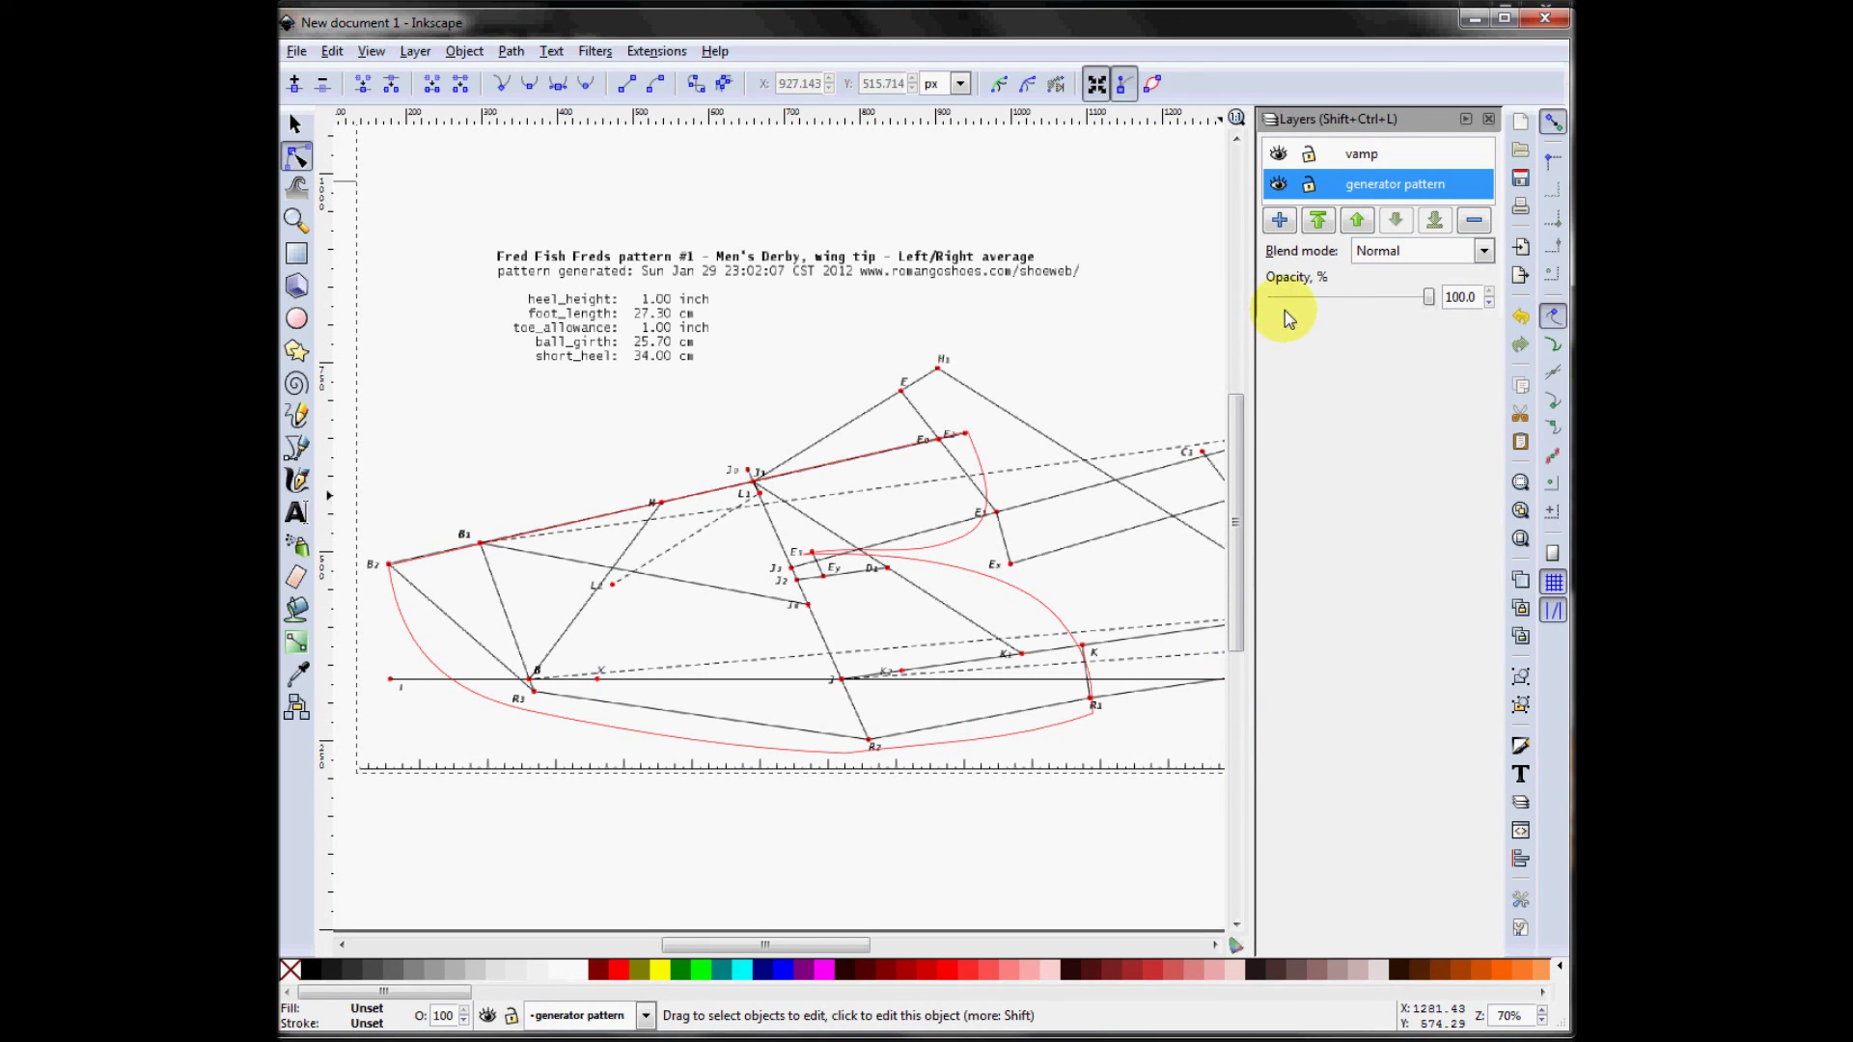
{"action": "left_click", "coordinate": [1278, 184]}
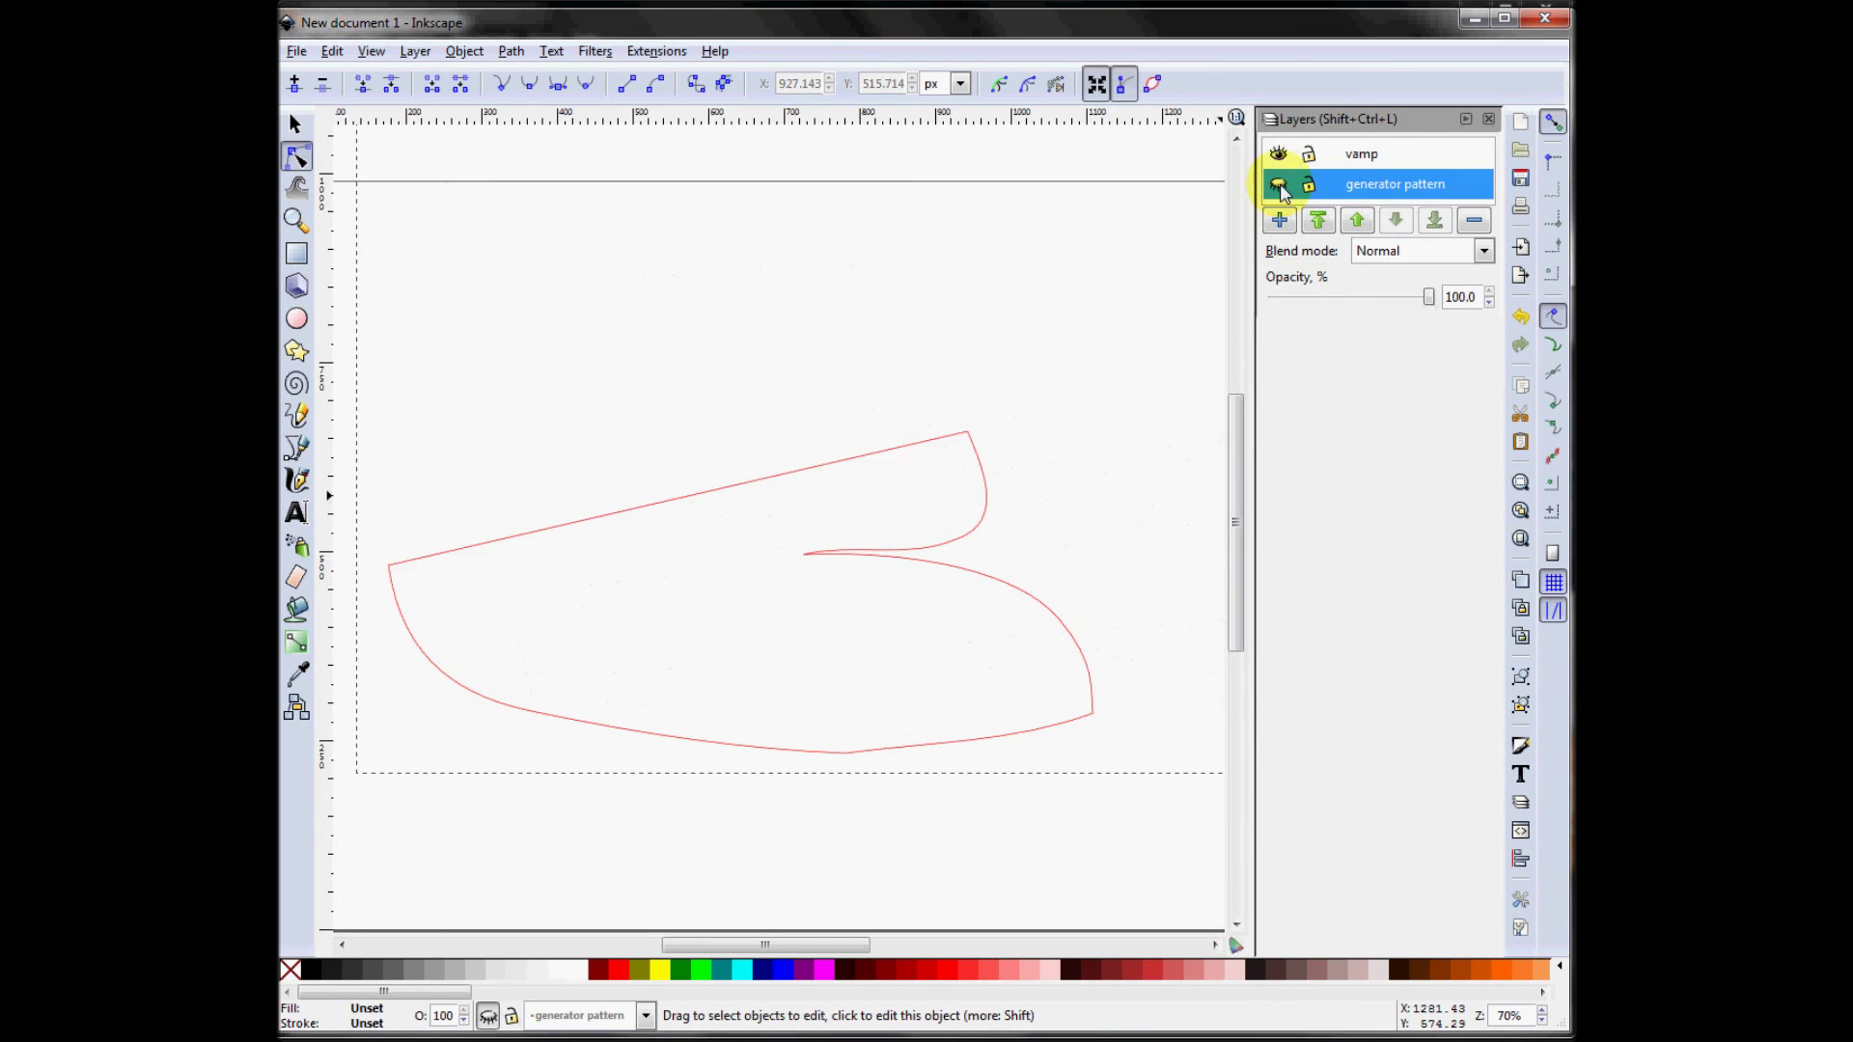
{"action": "left_click", "coordinate": [1279, 185]}
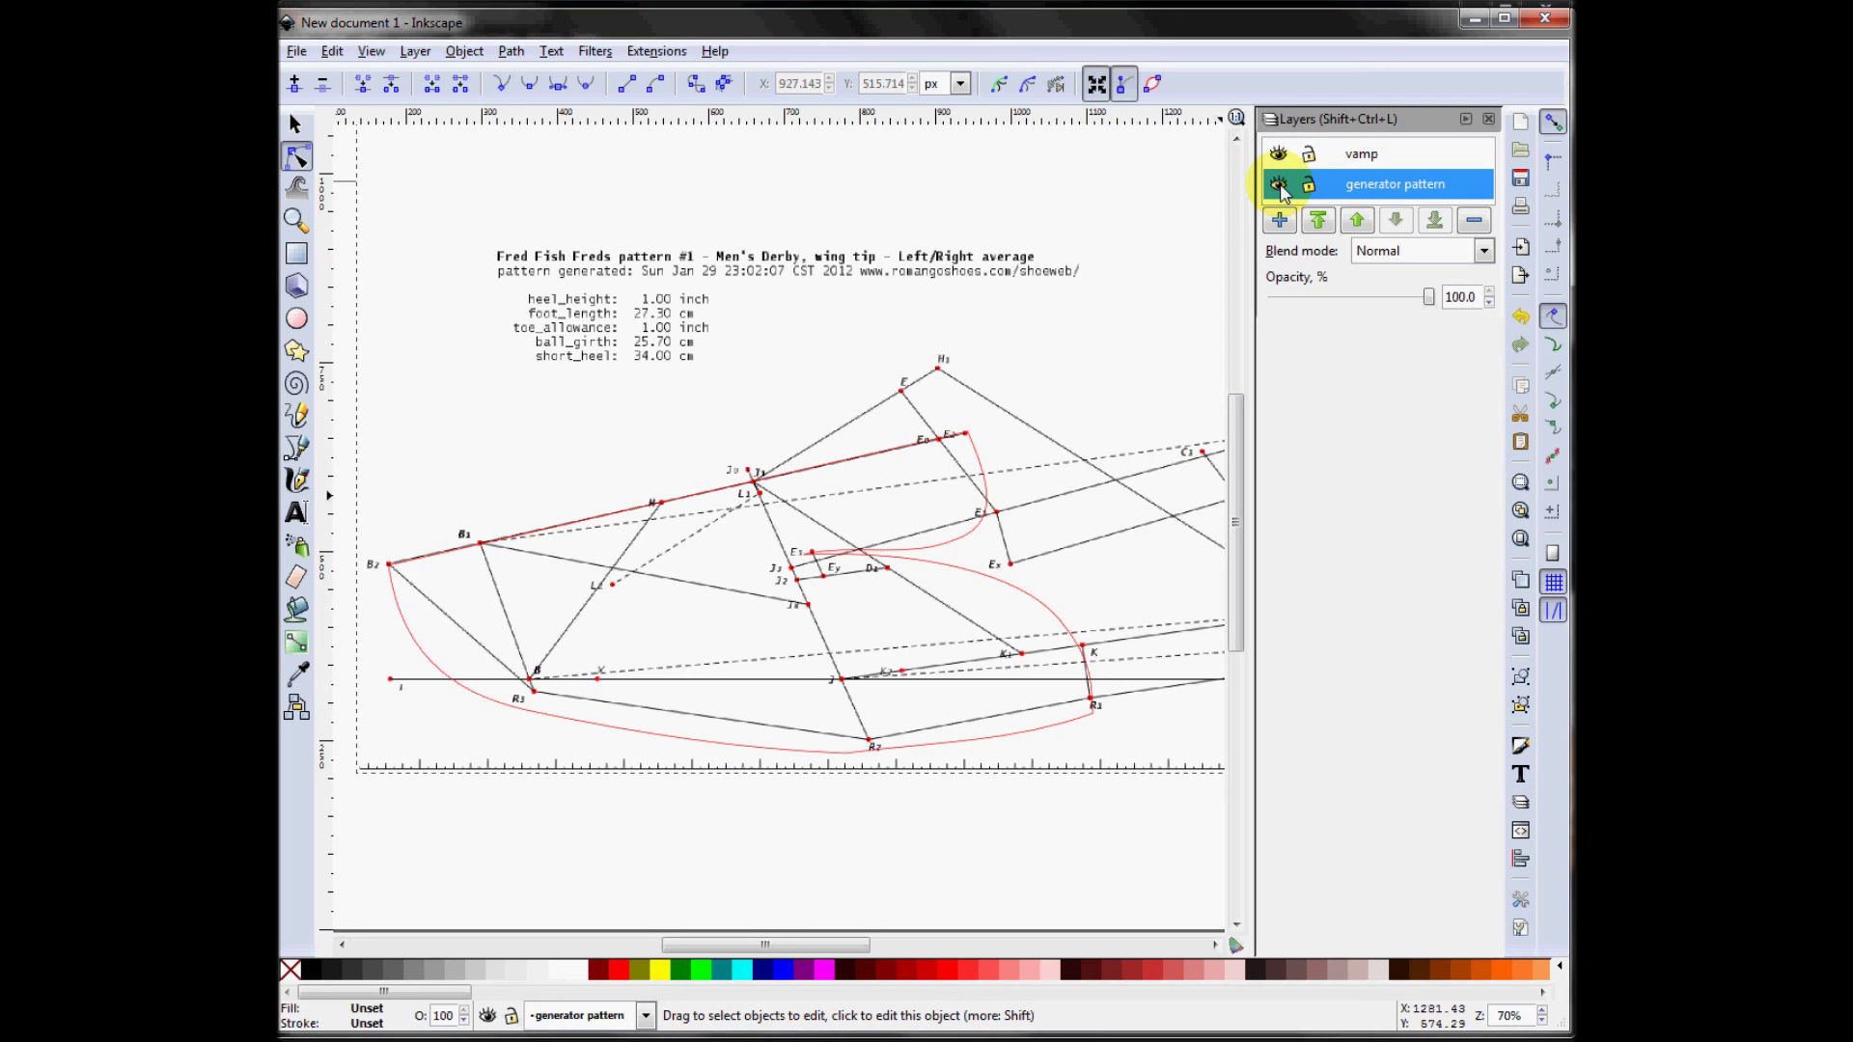
{"action": "left_click", "coordinate": [1279, 184]}
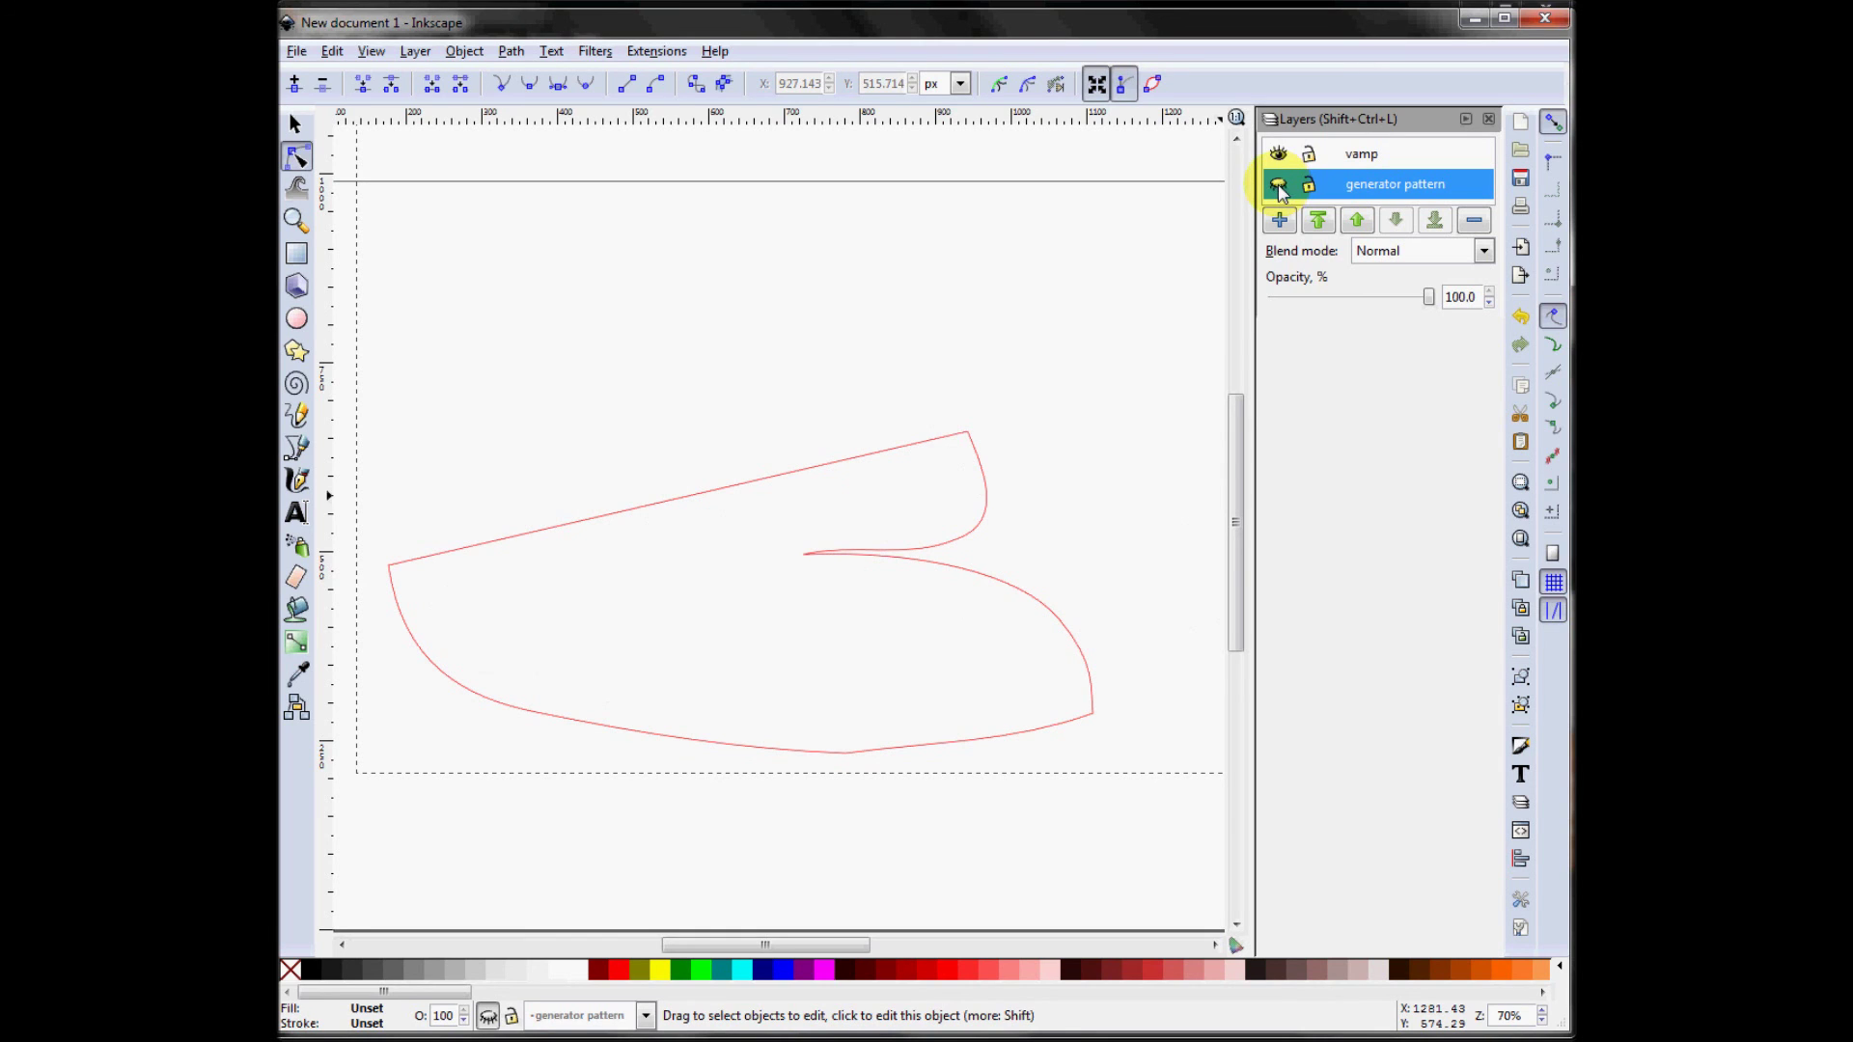
{"action": "left_click", "coordinate": [1279, 184]}
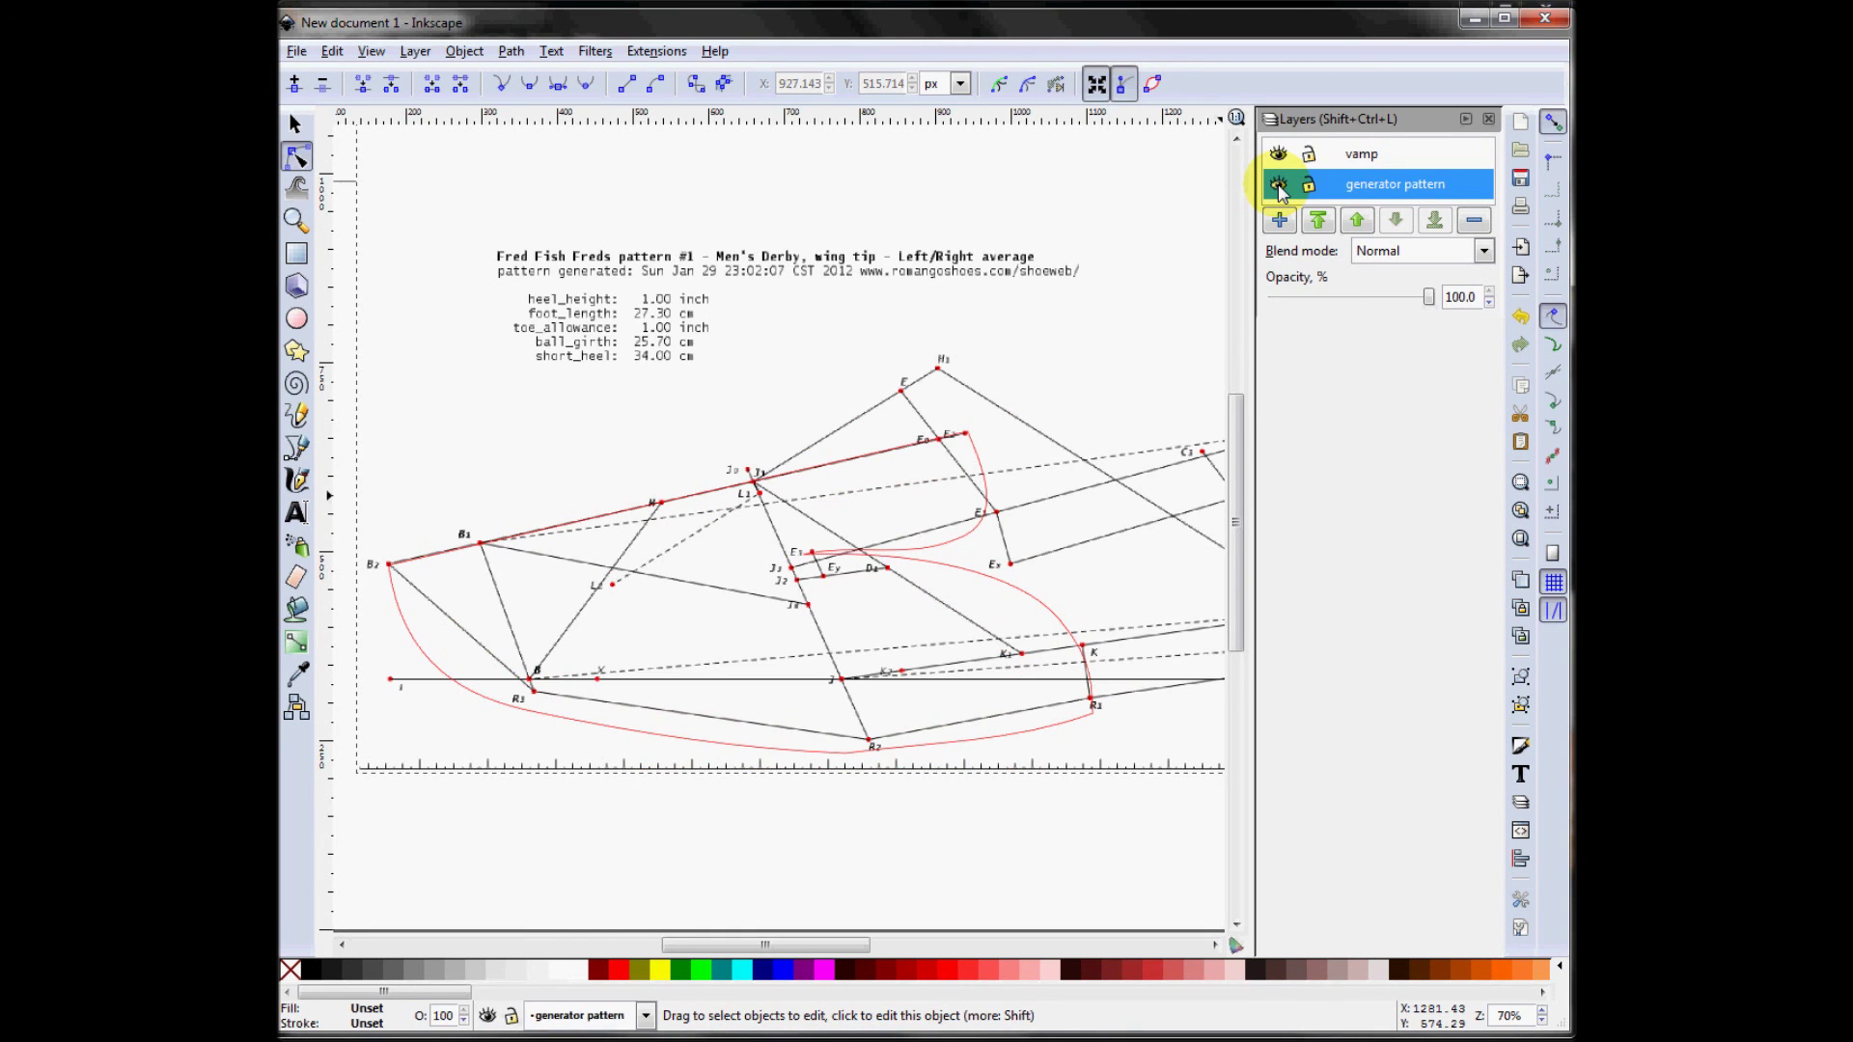